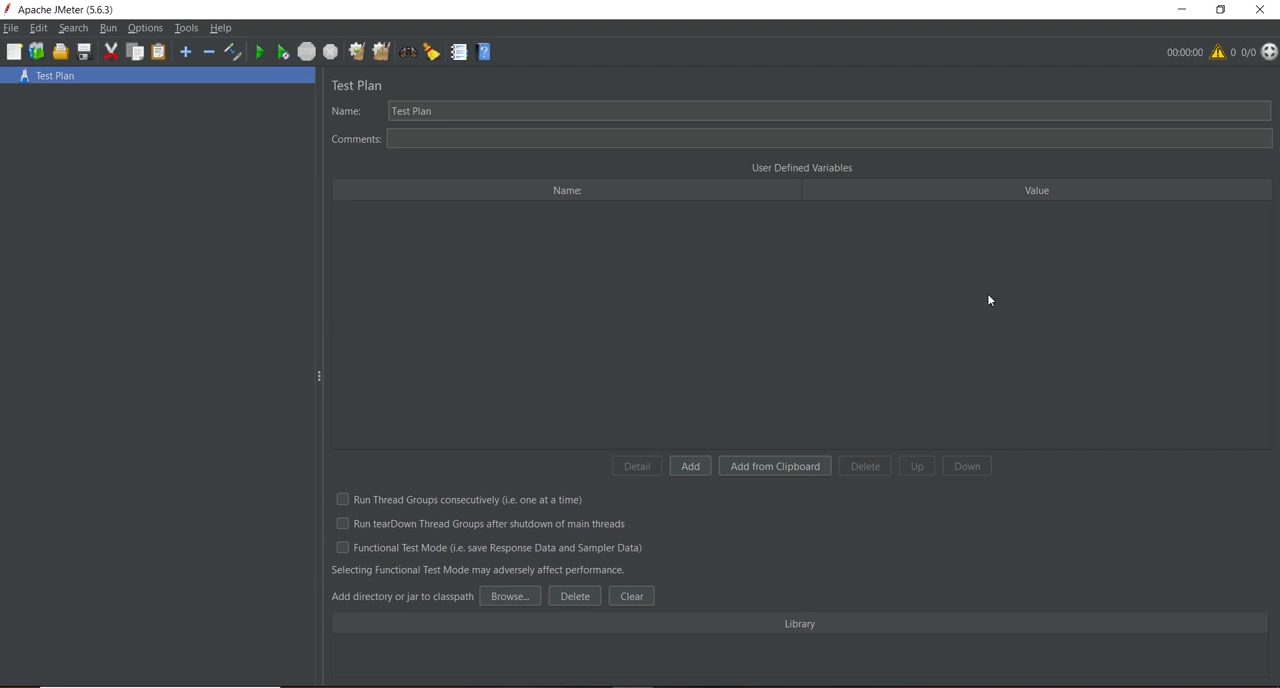
Step: Switch to the browser and examine the DummyJSON login endpoint's URL, method, headers, body fields and sample output
click(553, 687)
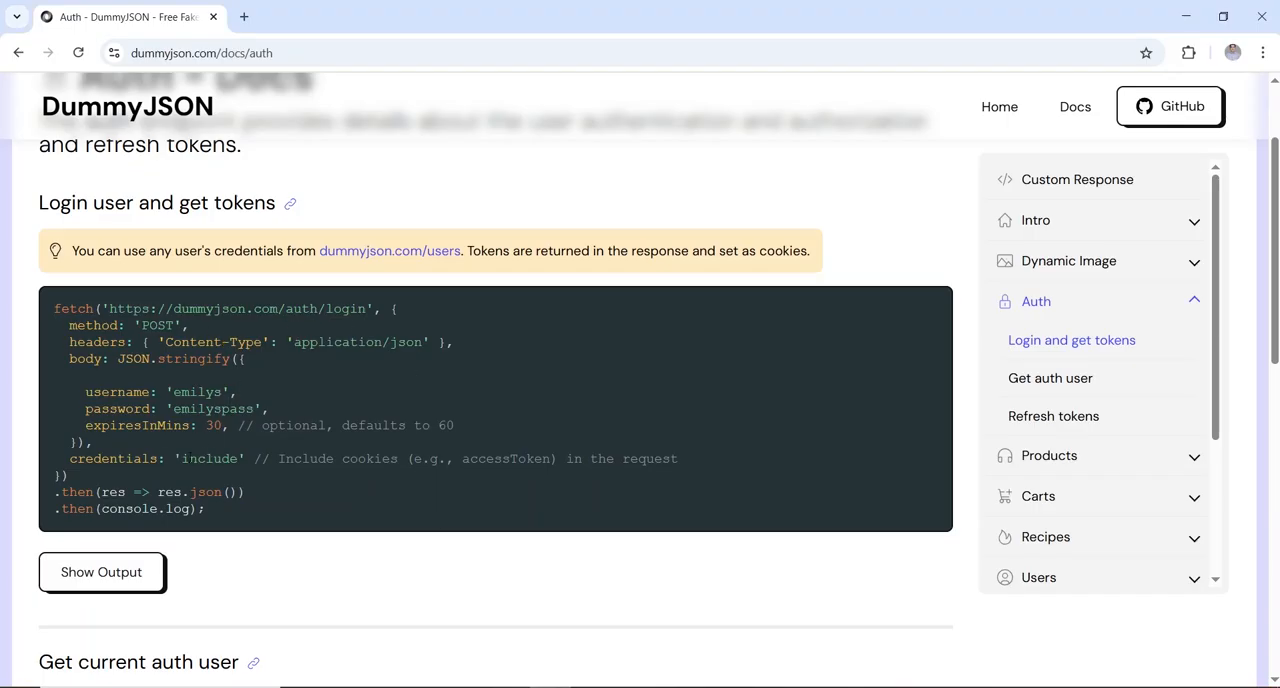
drag(109, 308, 367, 309)
double_click(97, 342)
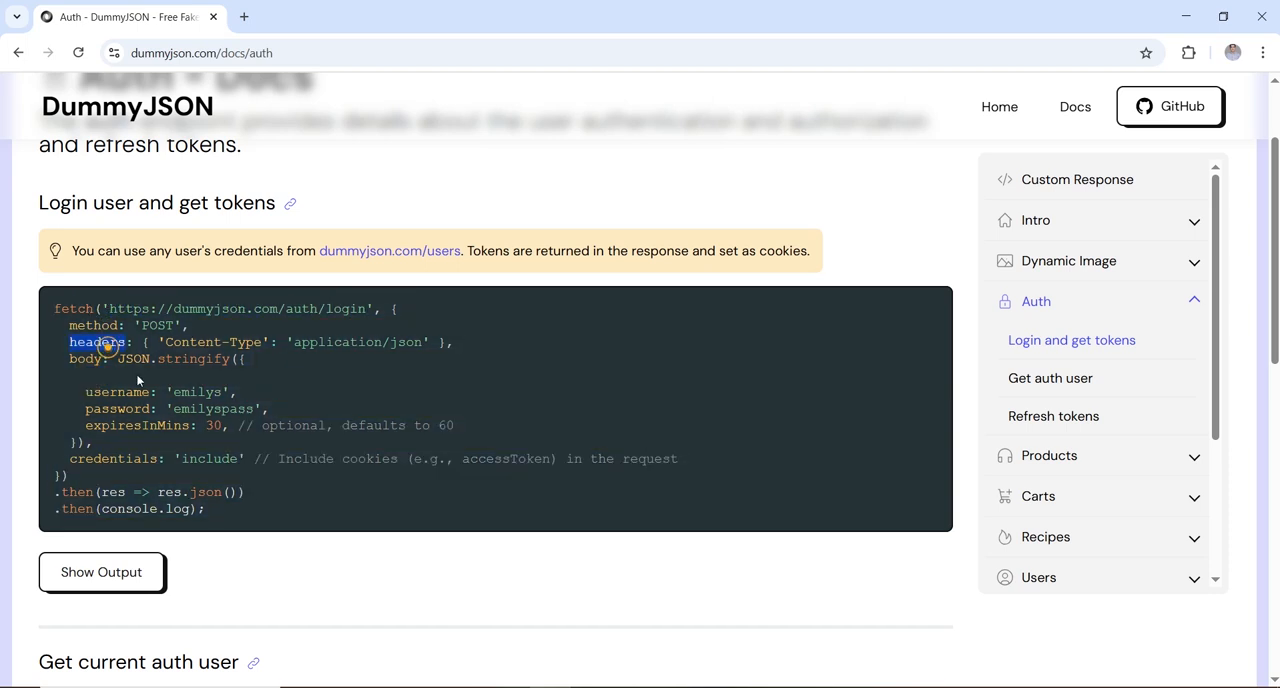
drag(167, 392, 261, 408)
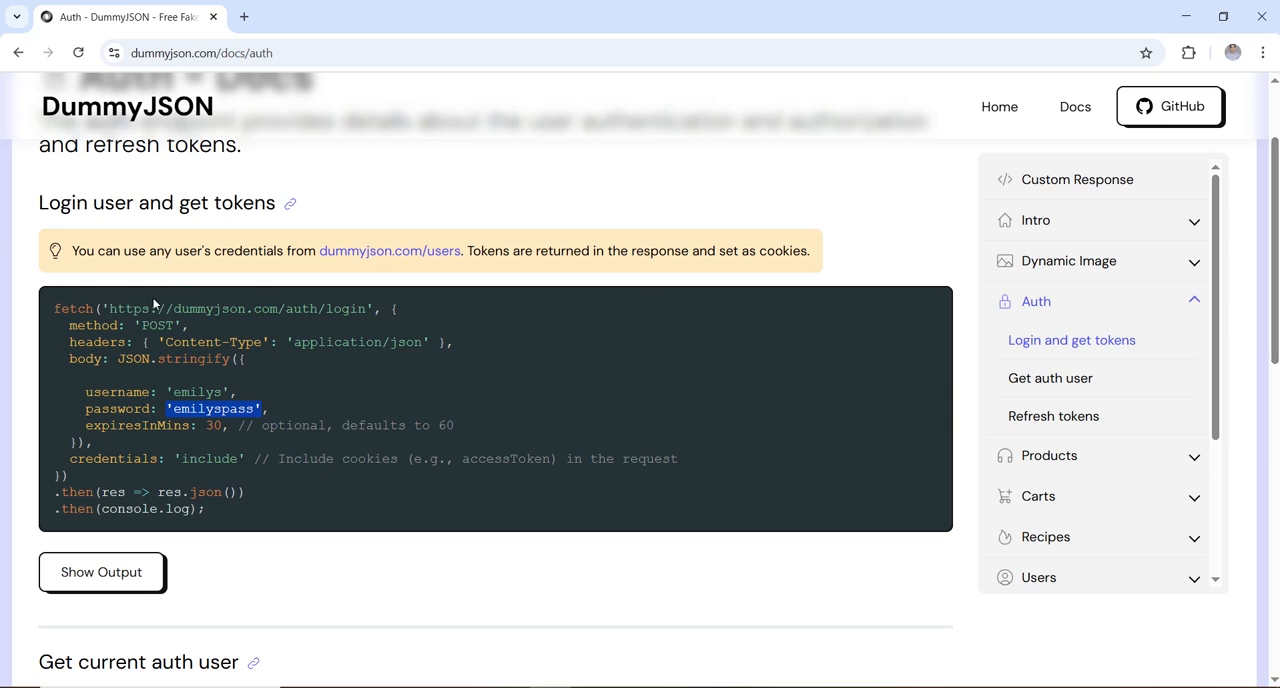
scroll(2, 232, down, 2)
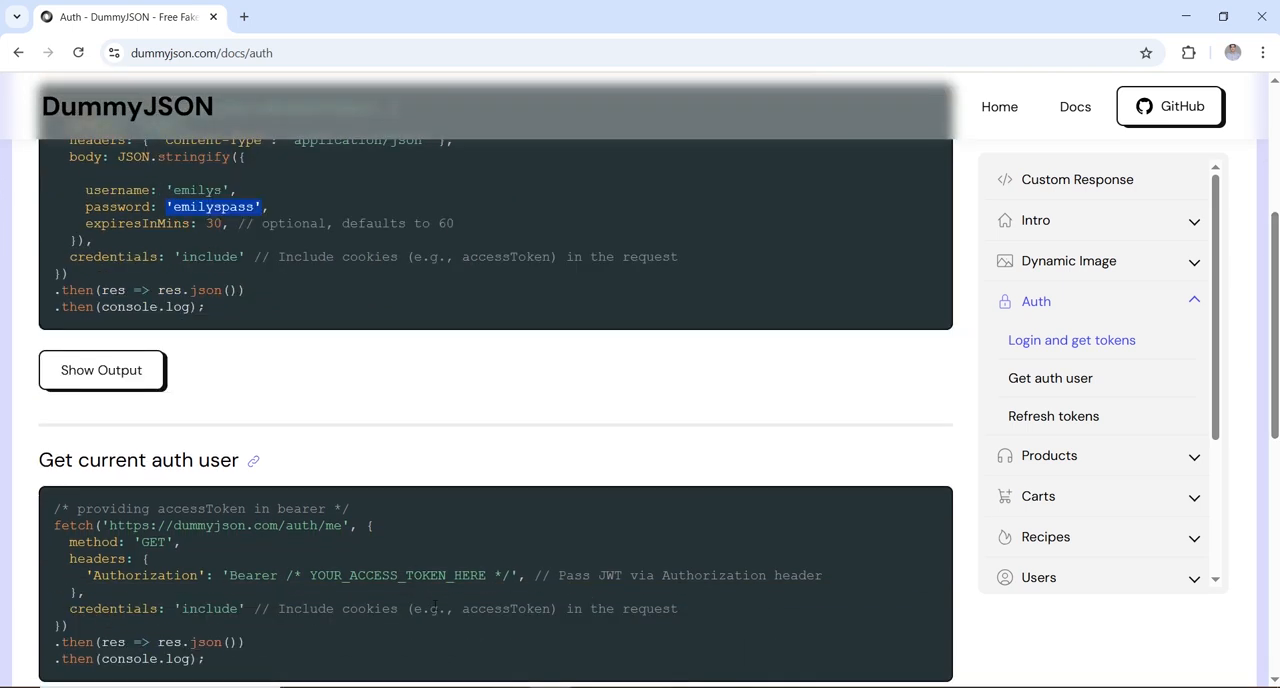
click(110, 380)
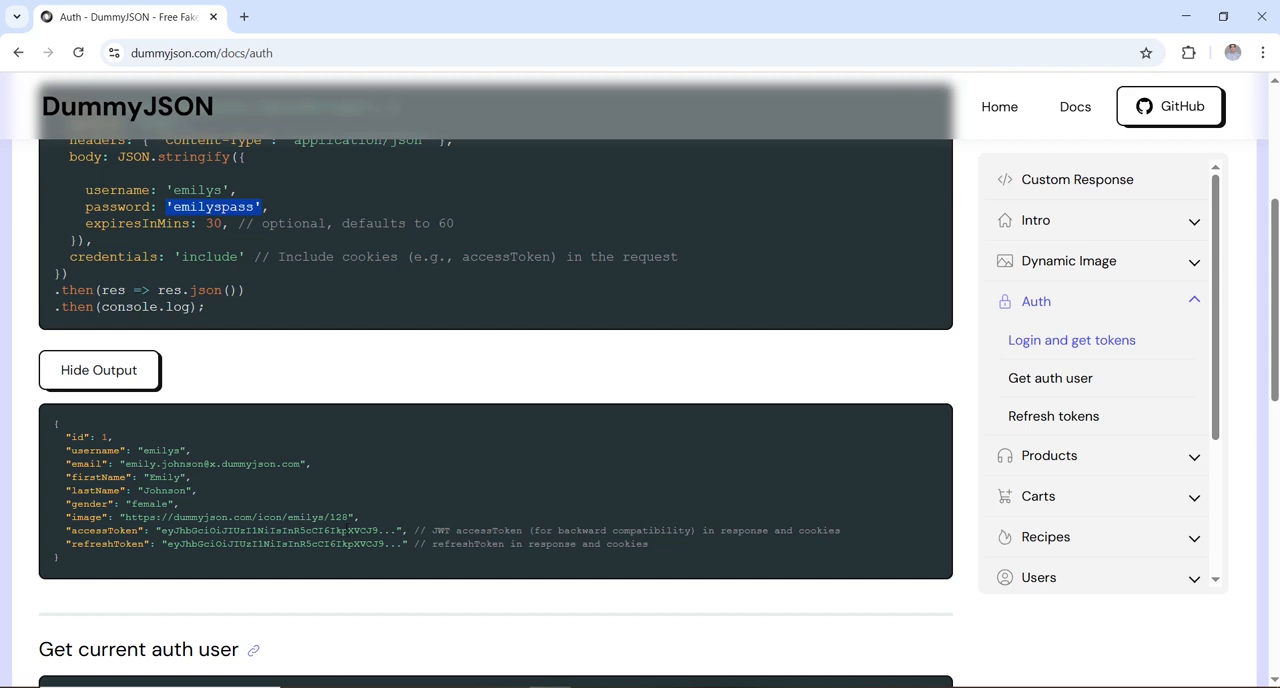
scroll(2, 232, up, 1)
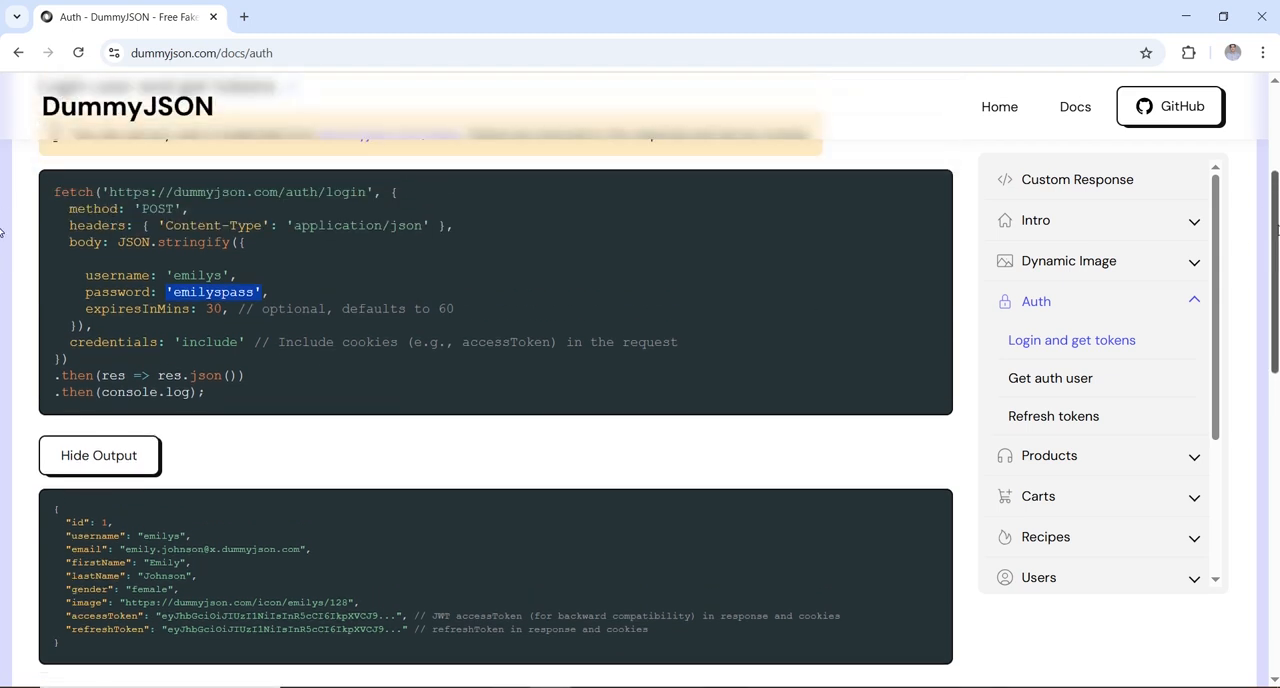
scroll(2, 232, up, 1)
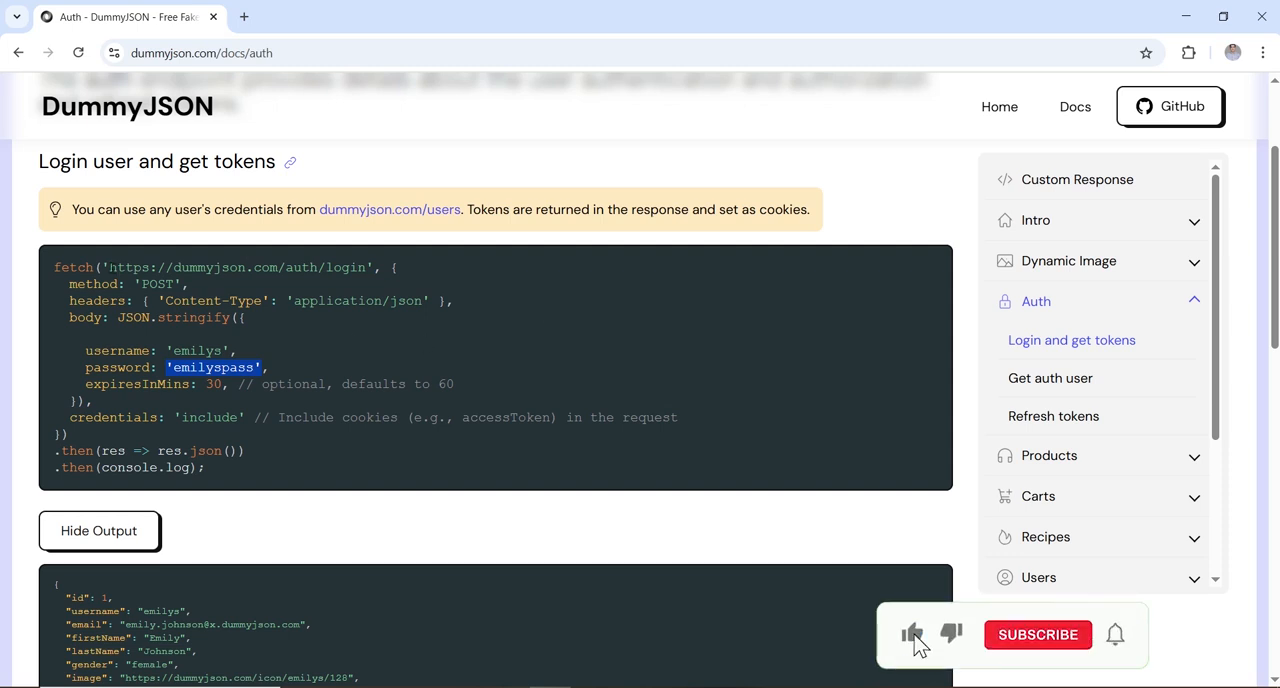
drag(108, 267, 367, 260)
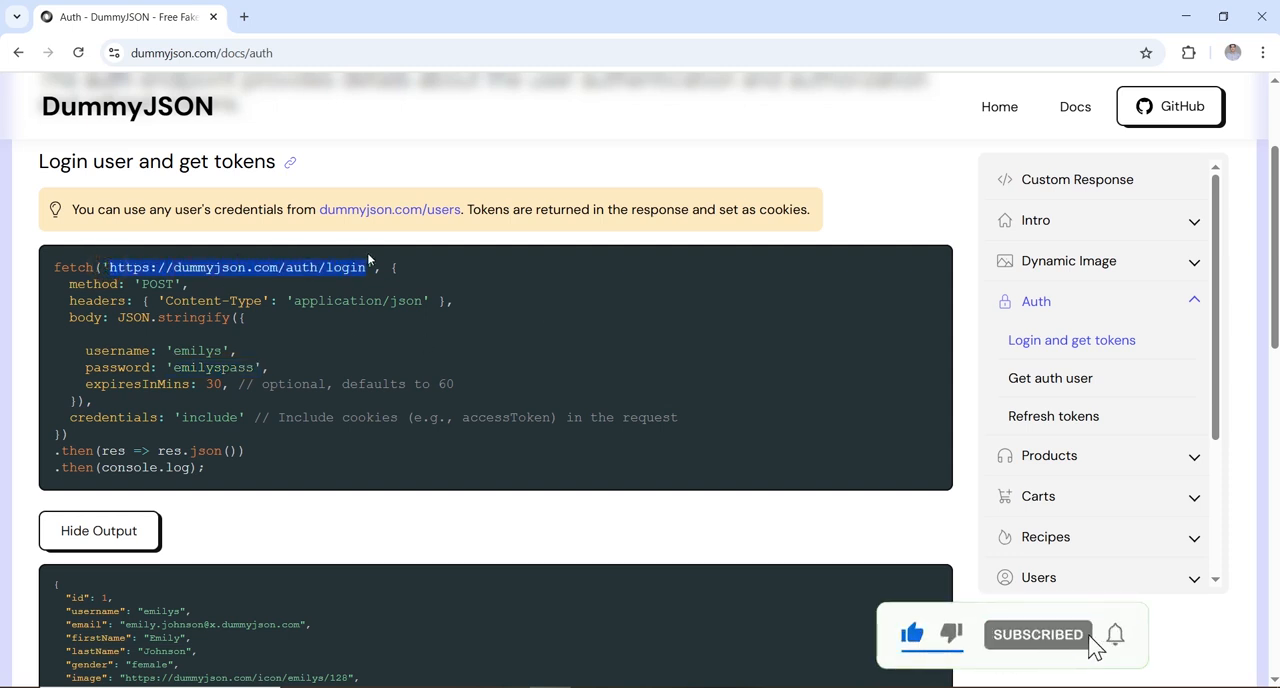
key(ctrl+a)
double_click(367, 268)
key(ctrl+c)
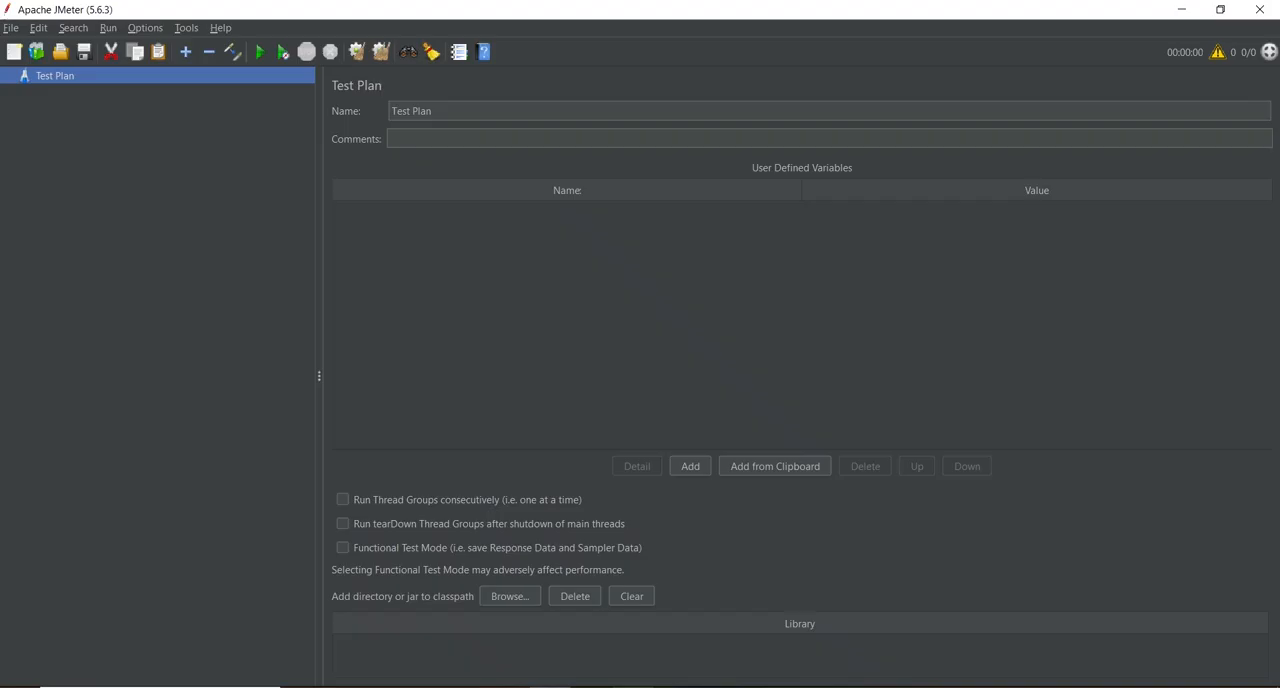
Step: Switch to JMeter and add a Thread Group to the Test Plan
right_click(68, 83)
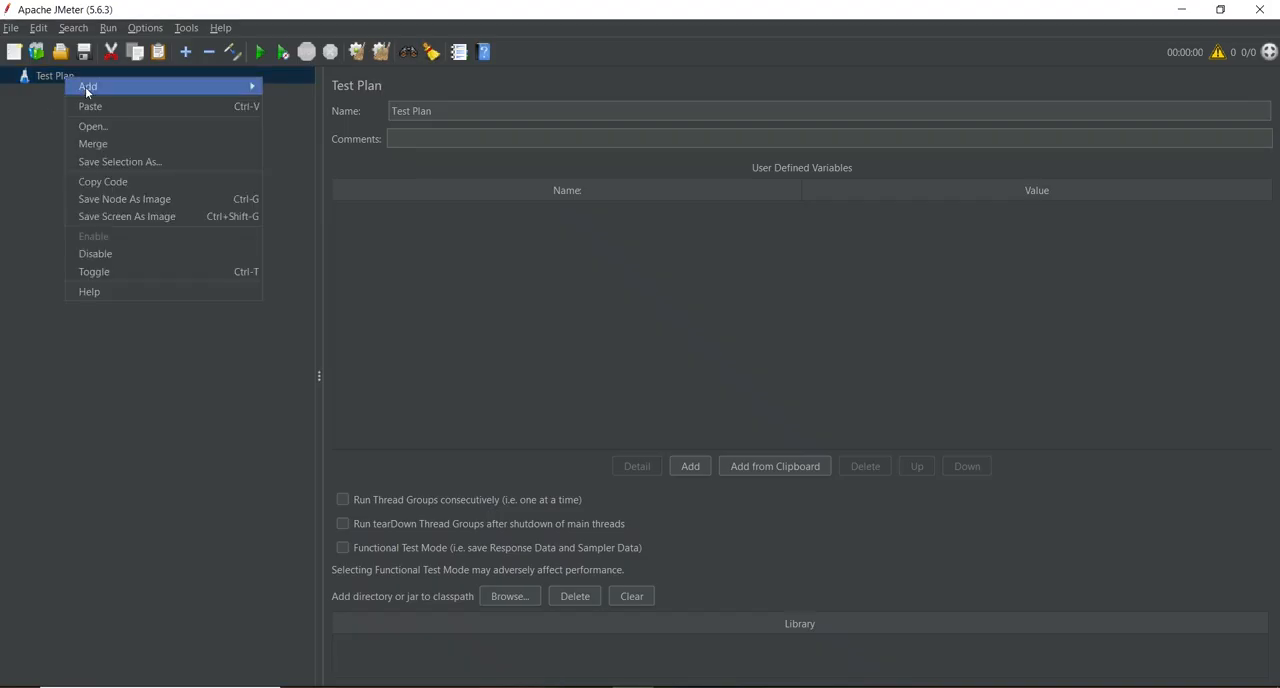
mouse_move(82, 86)
mouse_move(310, 86)
click(426, 100)
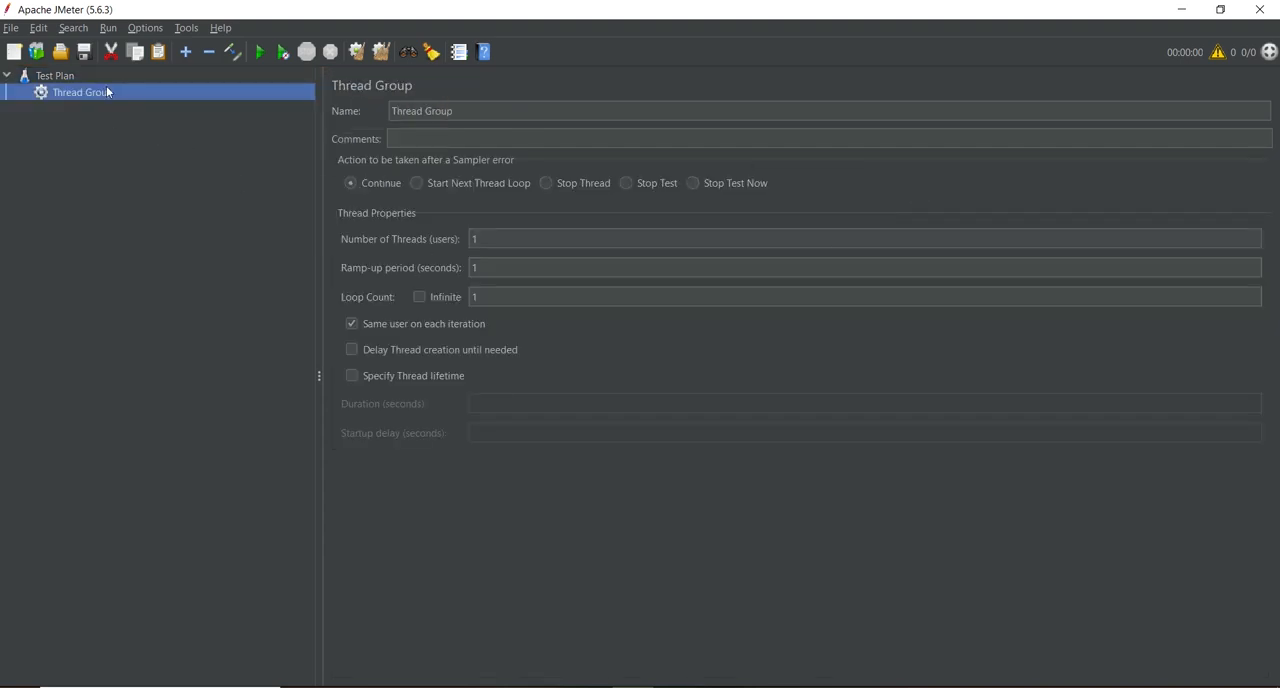
Step: Add an HTTP Request sampler under the Thread Group
right_click(107, 92)
mouse_move(126, 96)
mouse_move(404, 95)
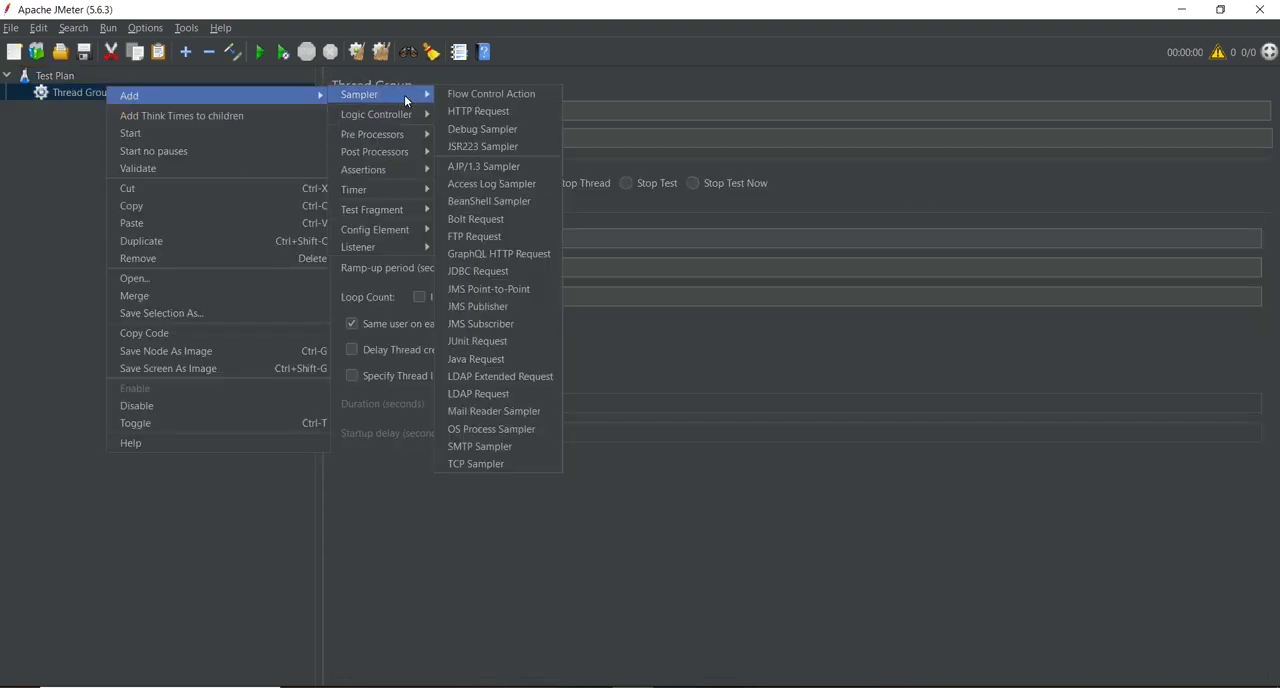
click(484, 111)
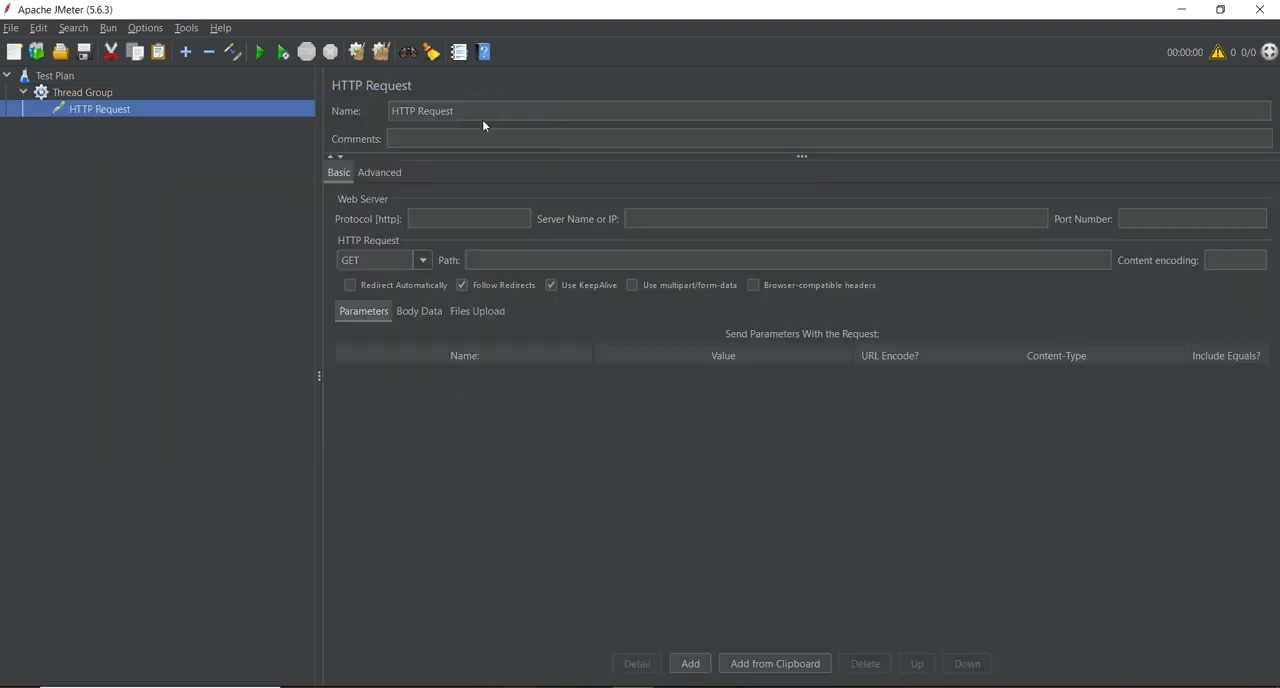
Step: Rename the HTTP Request sampler to Login
triple_click(482, 111)
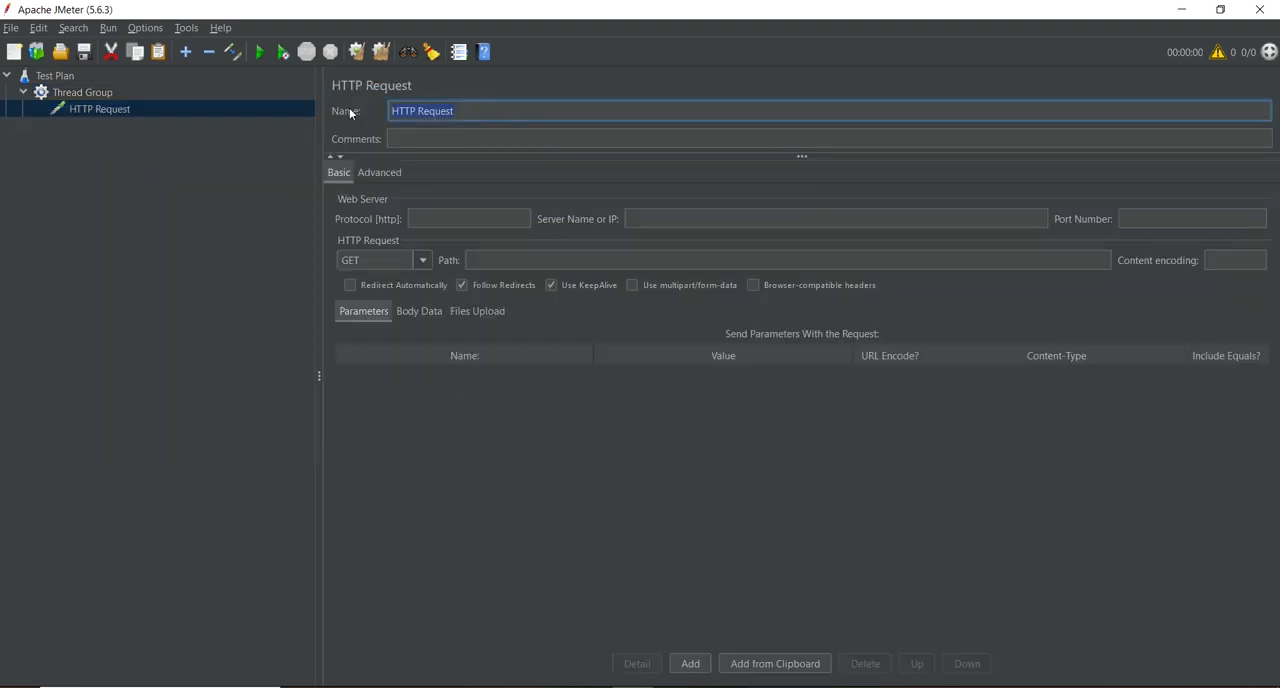
text(lOGIN)
key(BackSpace)
key(BackSpace)
key(BackSpace)
key(BackSpace)
key(BackSpace)
text(Login)
click(173, 300)
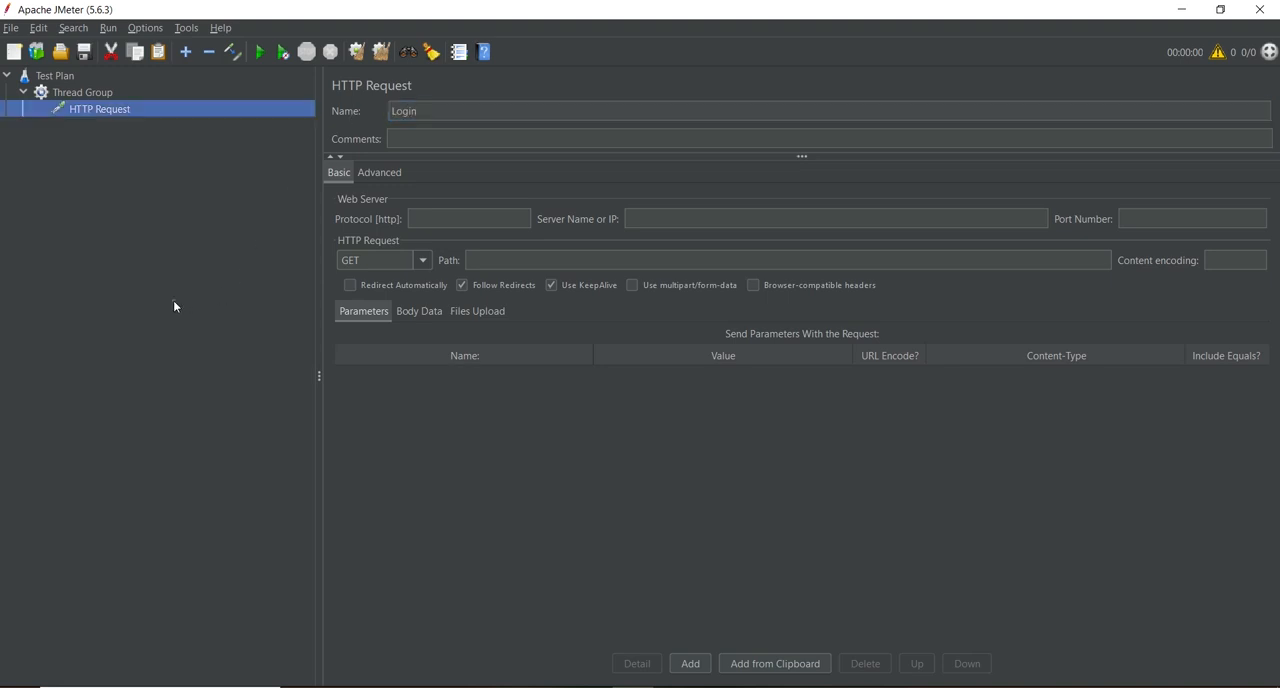
Step: Paste the copied login URL as the request's server name and move its https part into the protocol
click(425, 219)
click(686, 217)
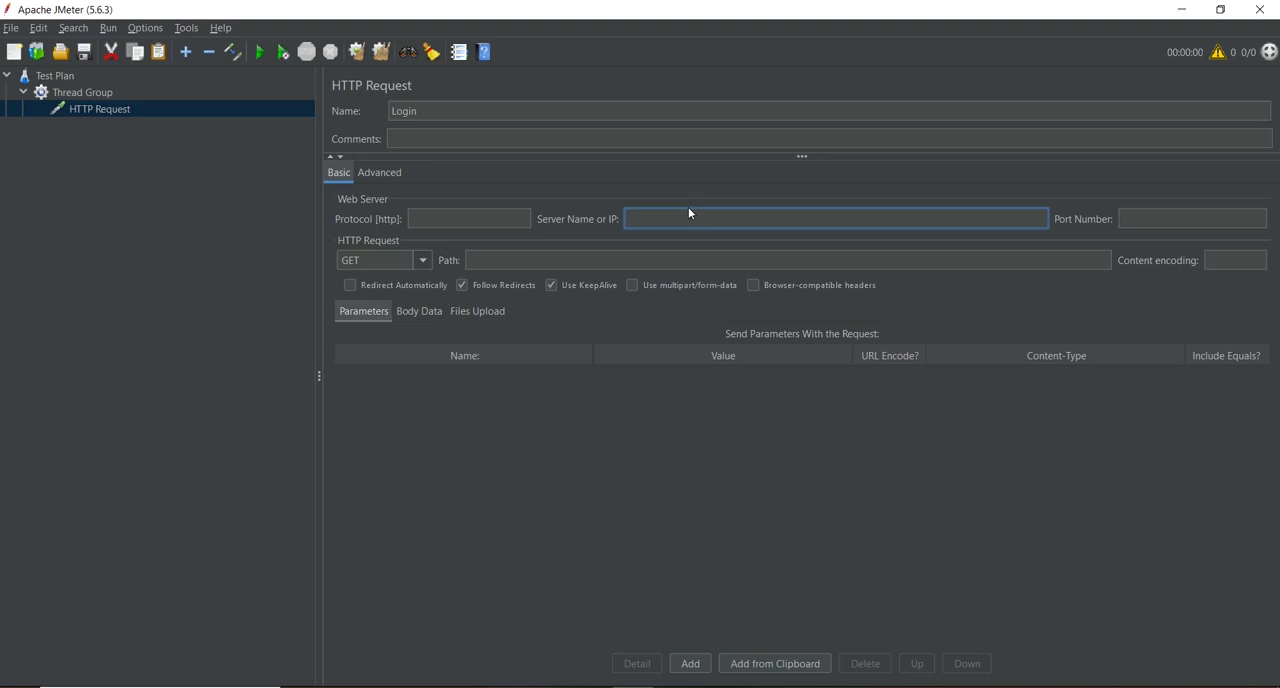
key(ctrl+v)
click(800, 221)
double_click(648, 218)
key(ctrl+x)
click(481, 218)
key(ctrl+v)
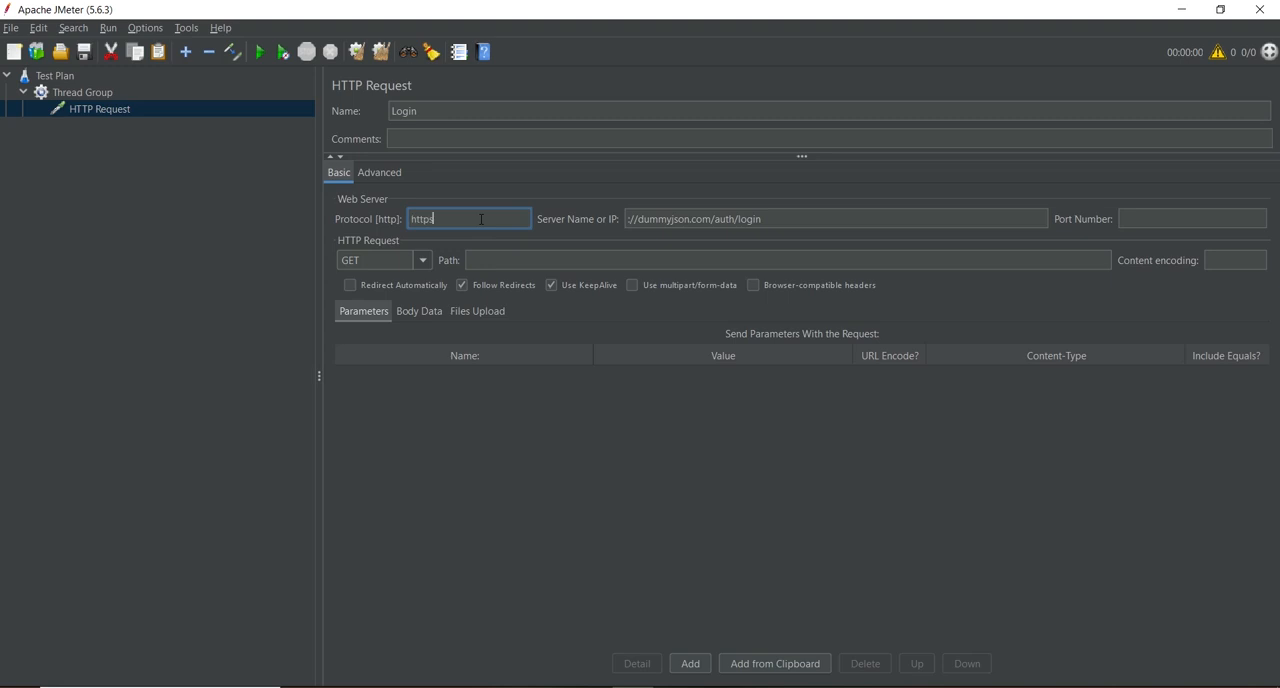
Step: Reduce the server name to dummyjson.com and move /auth/login into the request path
click(636, 218)
key(BackSpace)
key(BackSpace)
key(BackSpace)
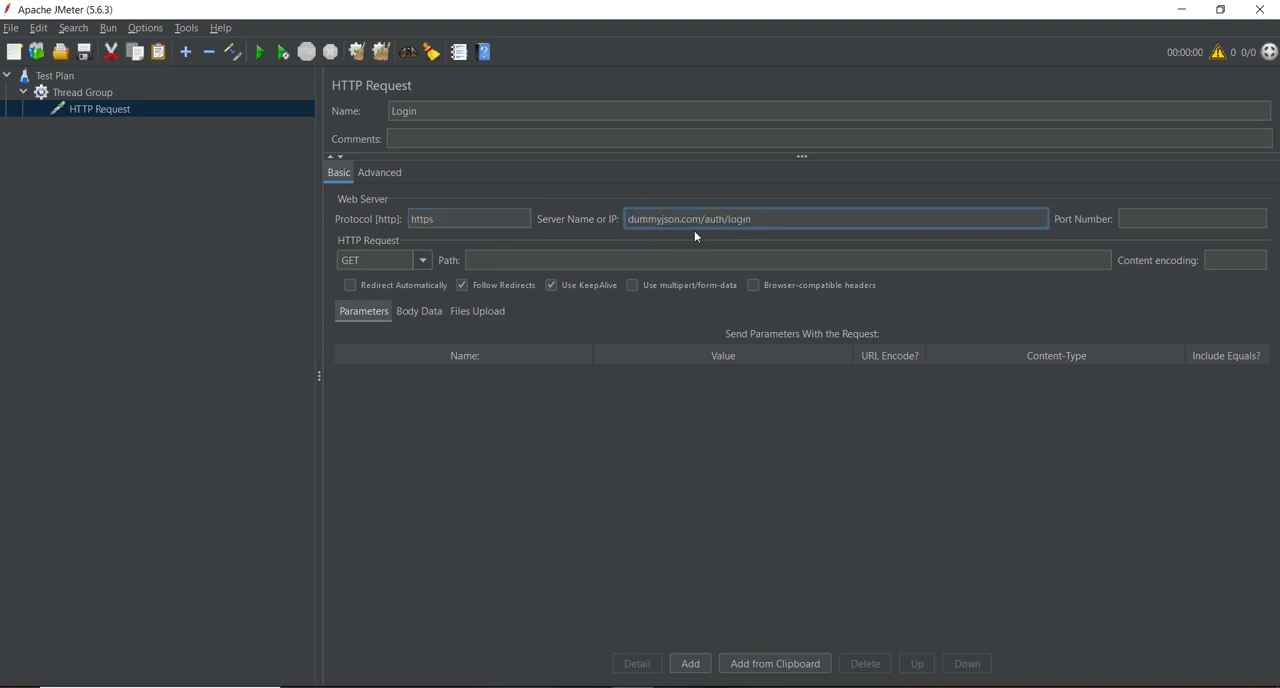
drag(700, 219, 788, 217)
key(ctrl+x)
click(689, 258)
key(ctrl+v)
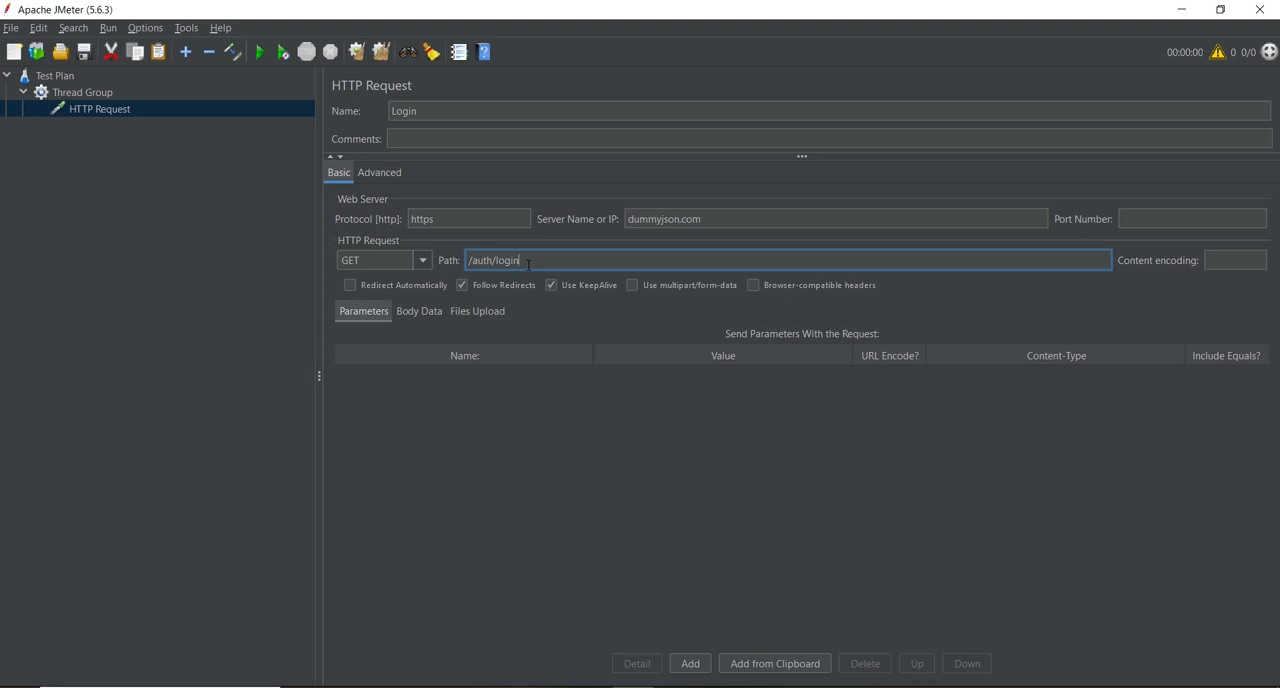
click(421, 312)
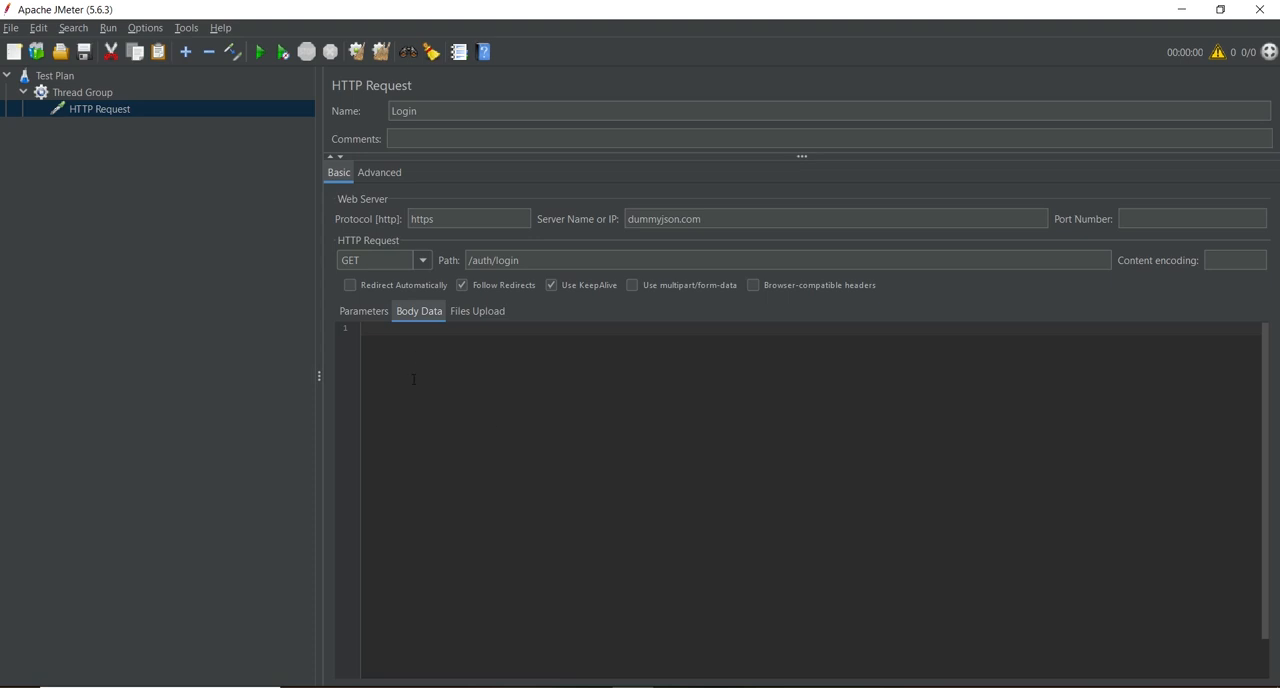
Step: Add a View Results Tree listener to the Thread Group
right_click(82, 92)
click(118, 100)
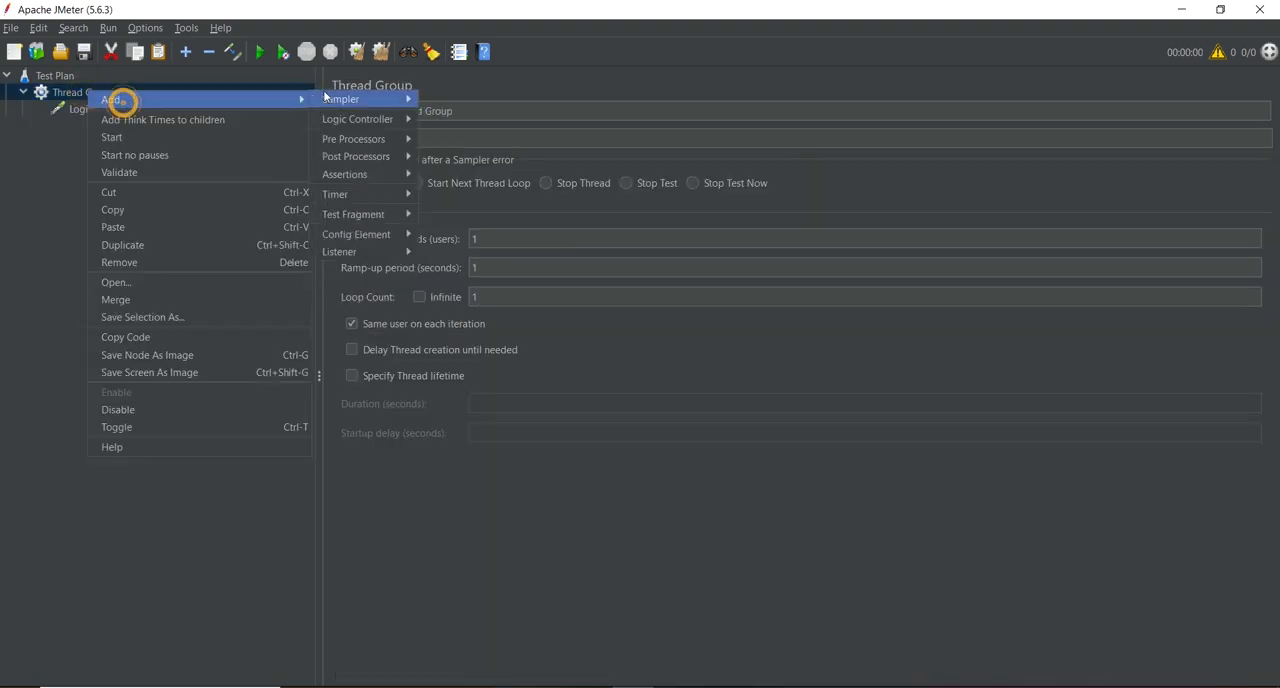
mouse_move(359, 254)
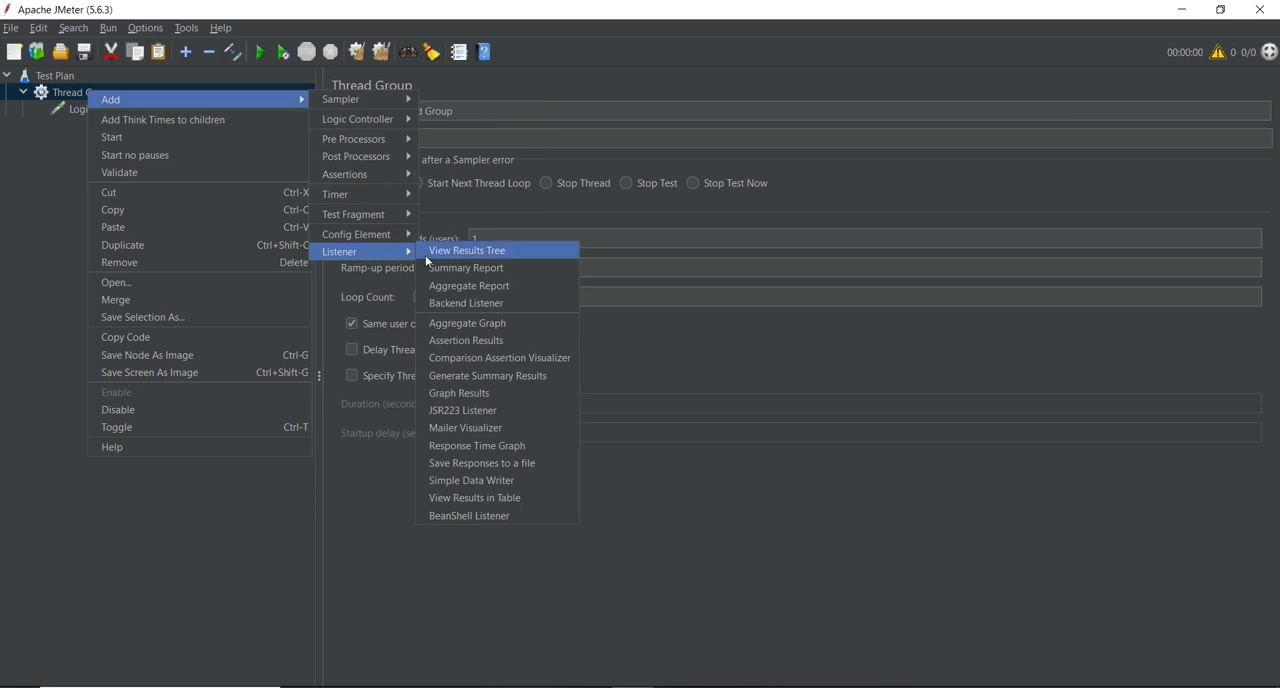
click(458, 256)
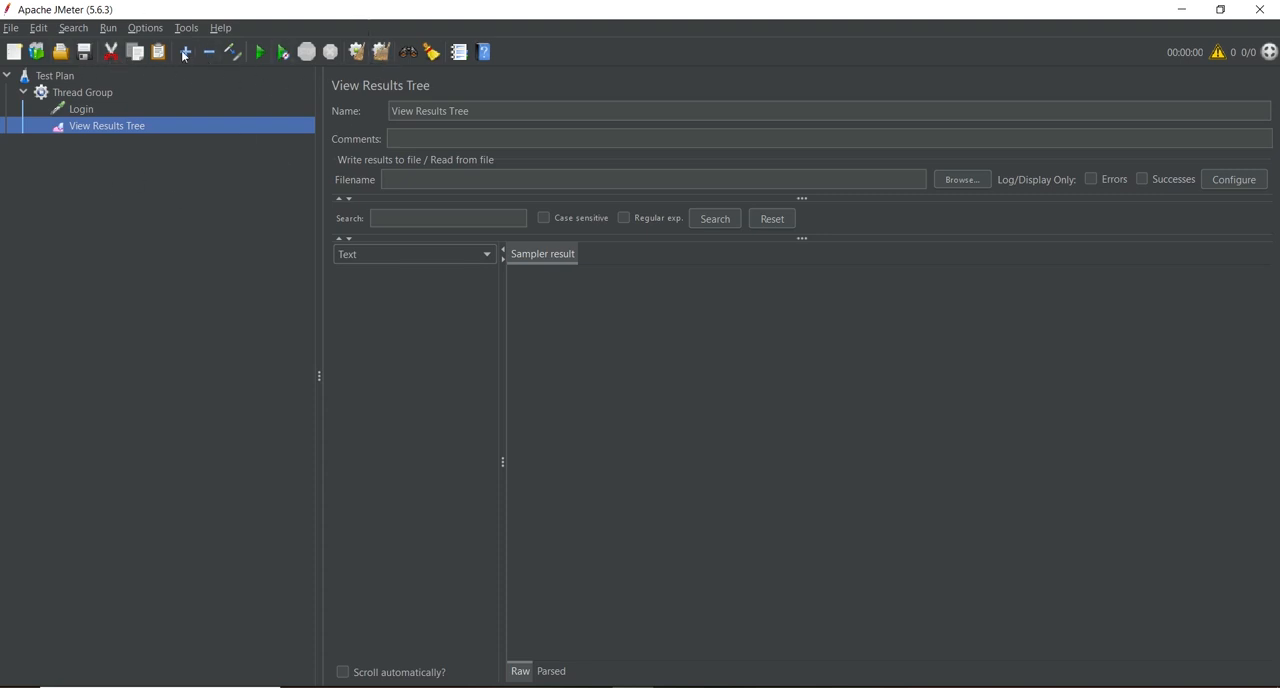
Step: Run the test plan, saving it first in the bin folder under the name Login_API
click(260, 55)
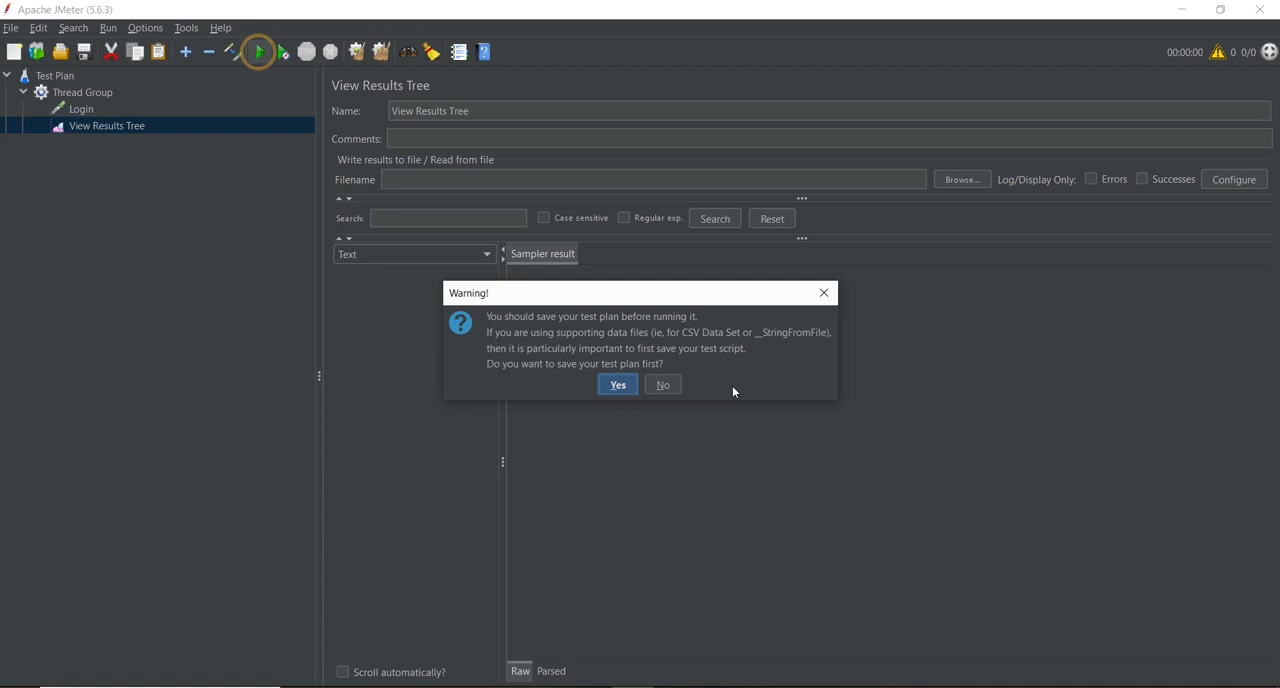
click(618, 386)
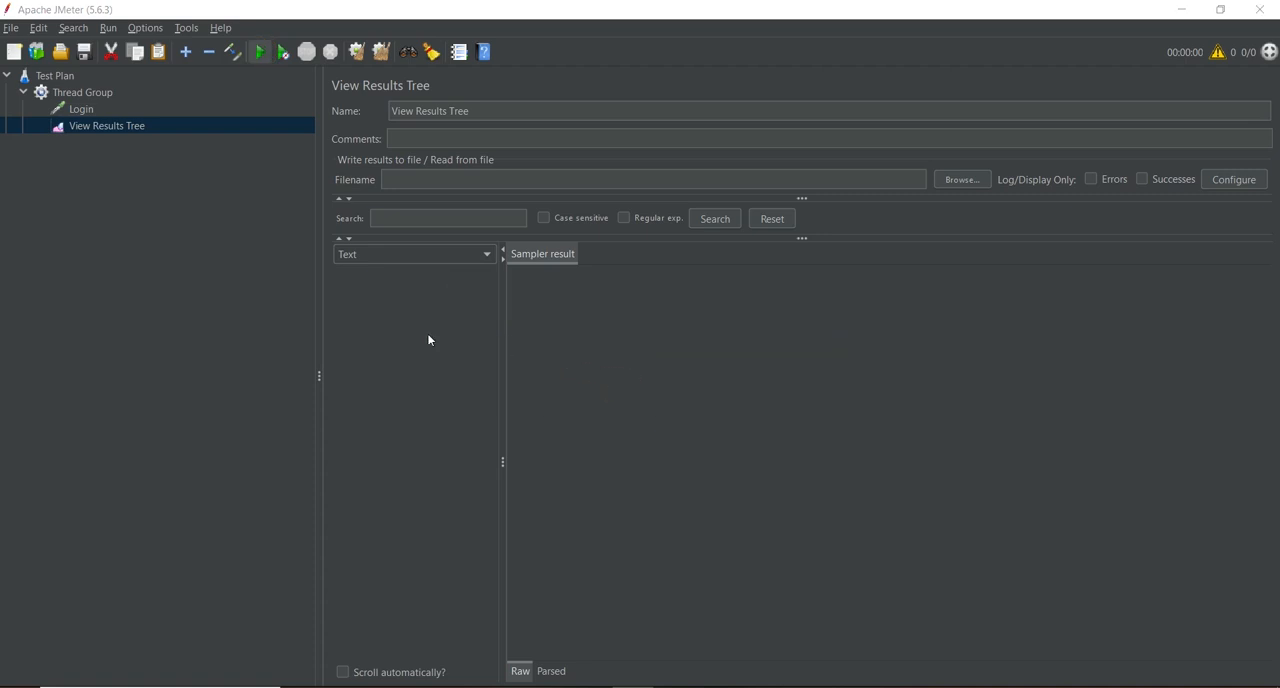
click(566, 427)
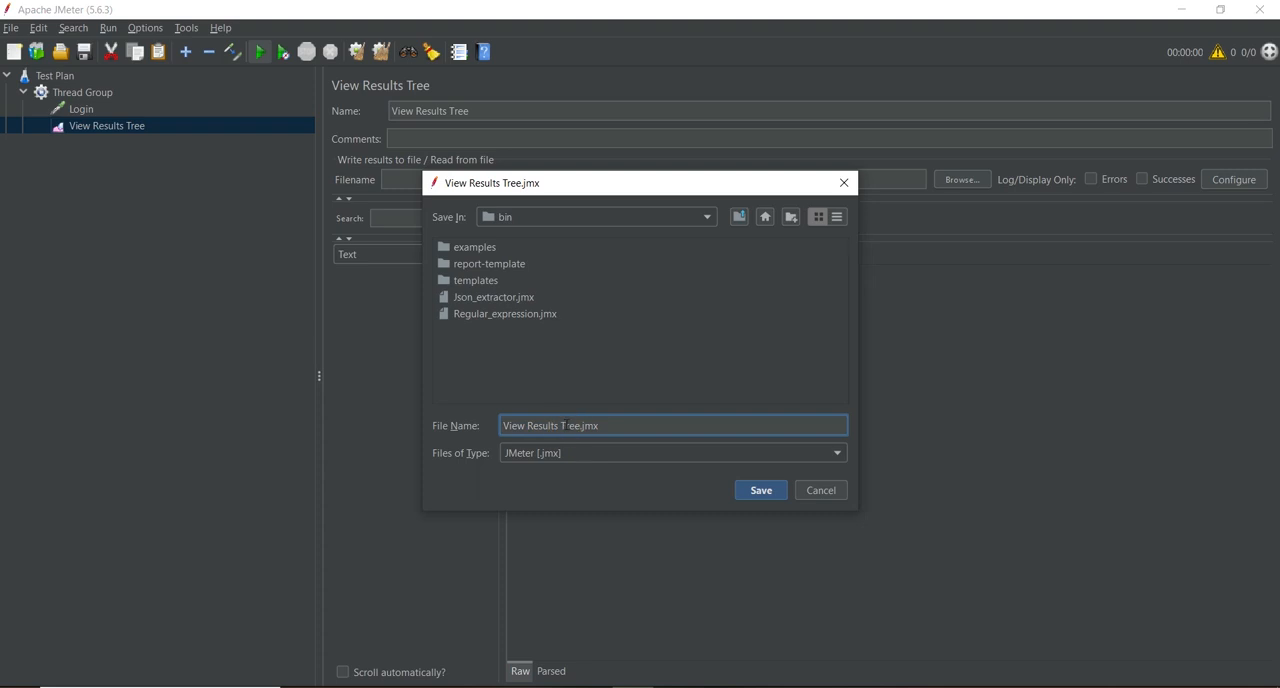
drag(581, 426, 501, 427)
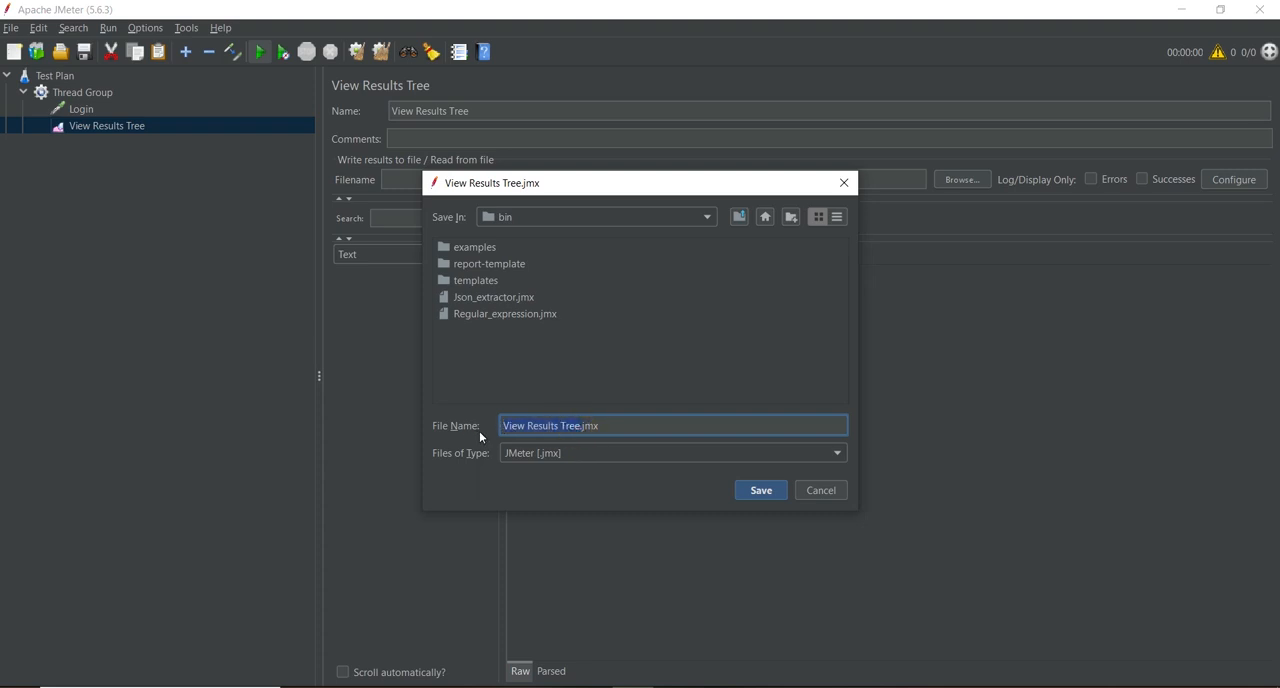
text(Login_API)
click(770, 493)
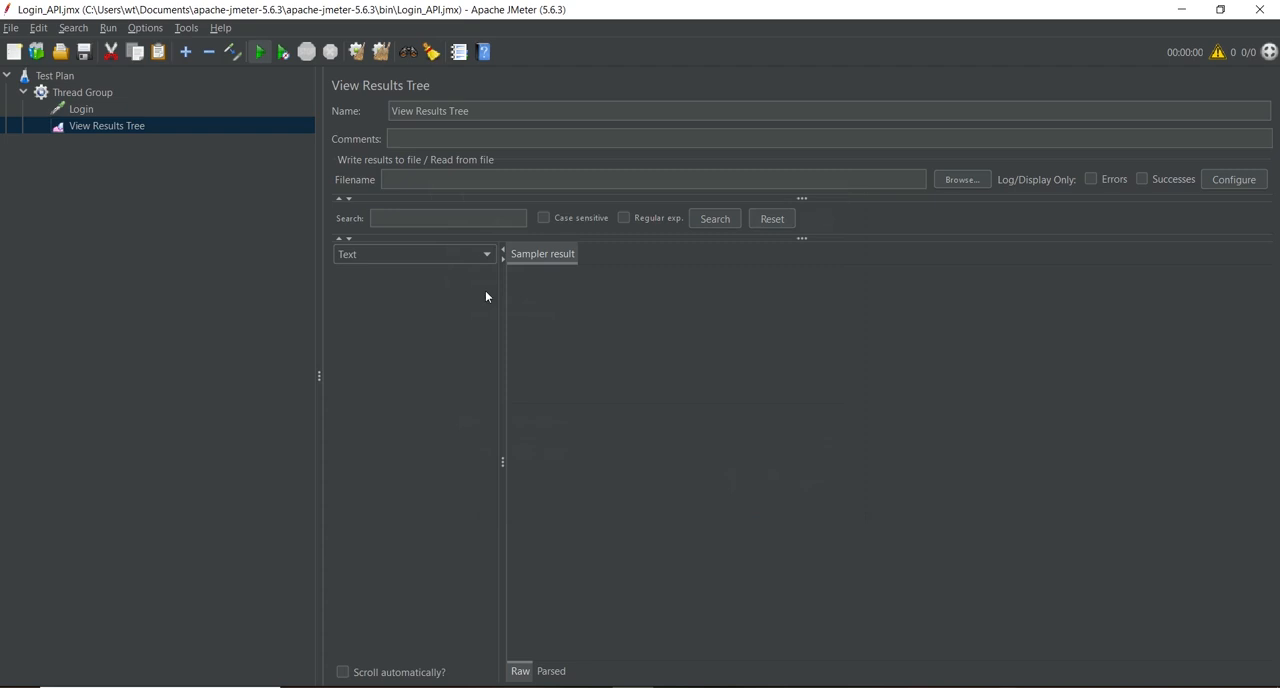
key(ctrl+r)
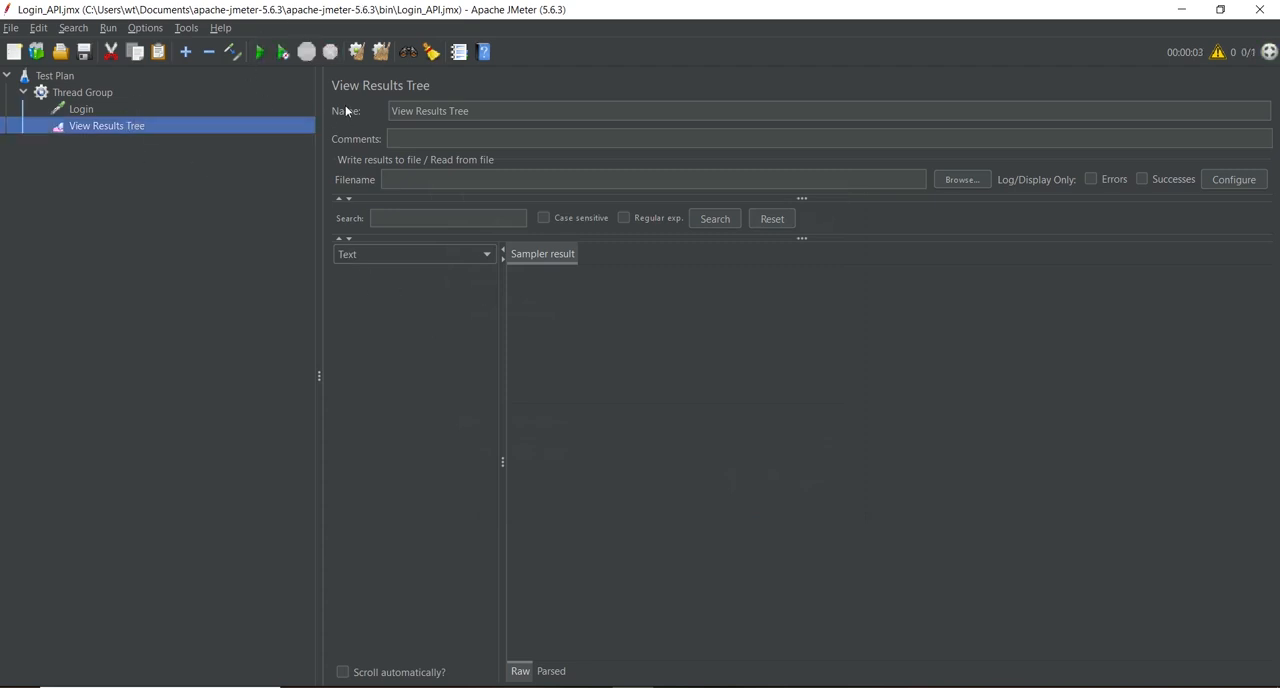
Step: Examine the Login sample's response message and response body in the View Results Tree
click(378, 274)
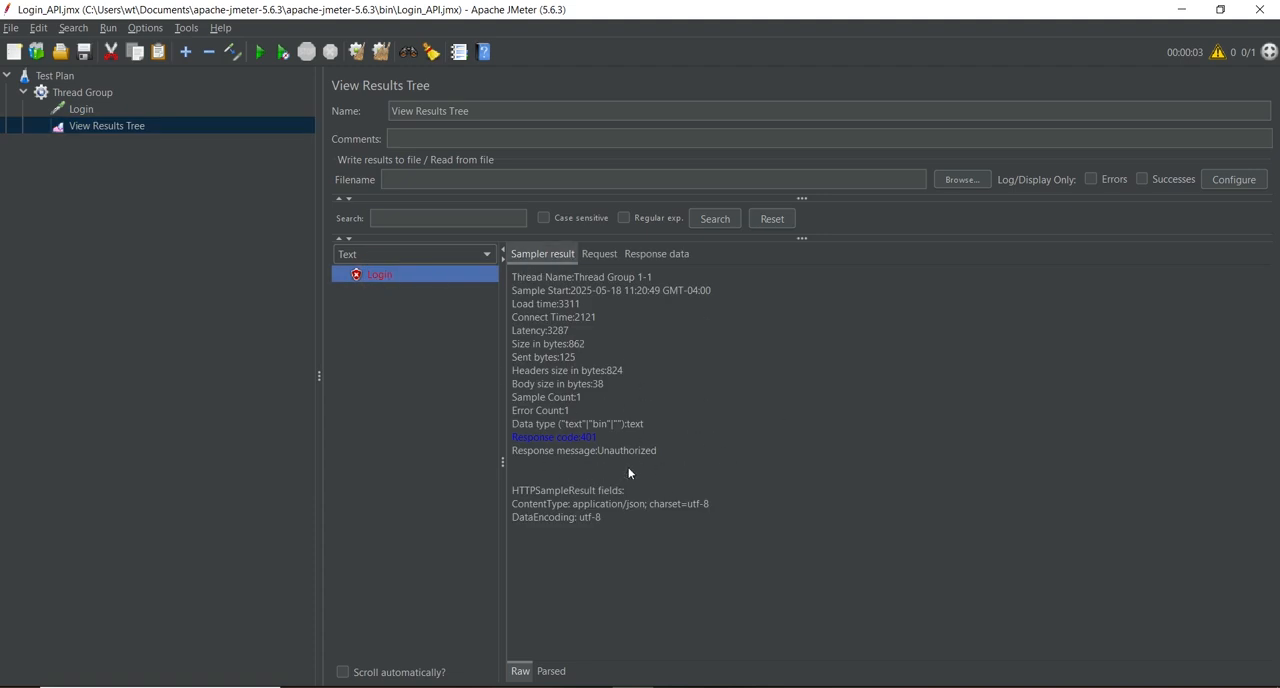
drag(598, 451, 664, 451)
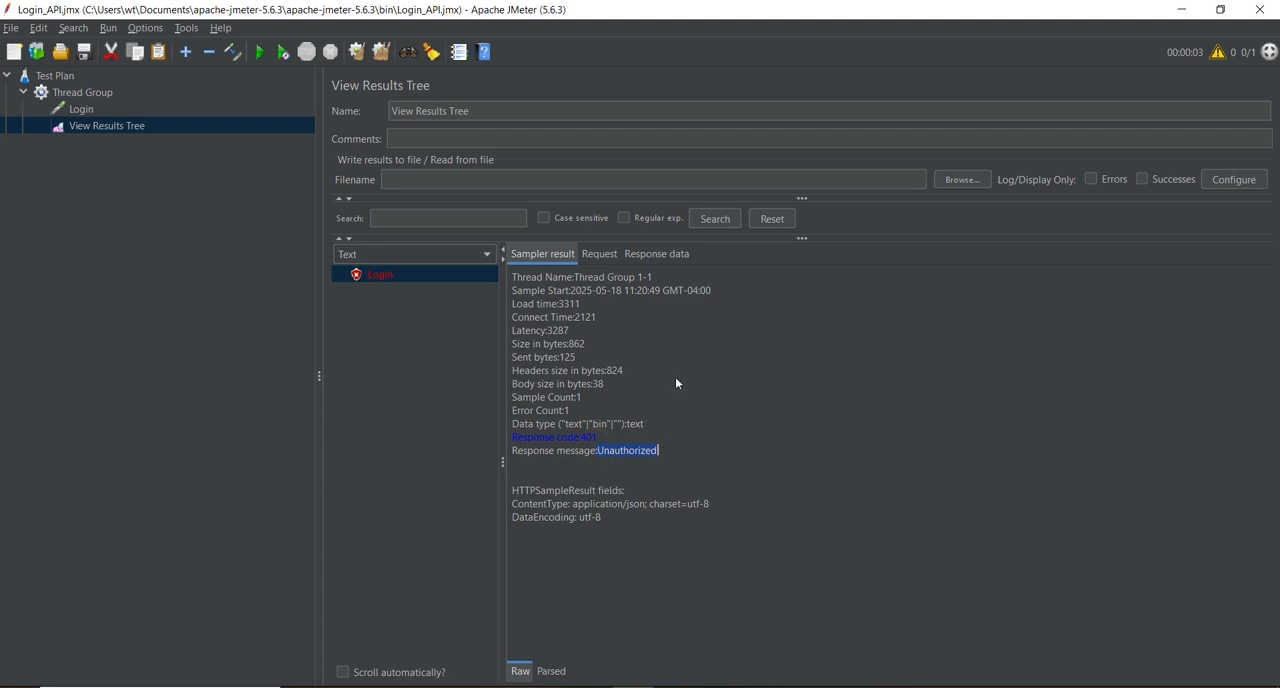
click(660, 254)
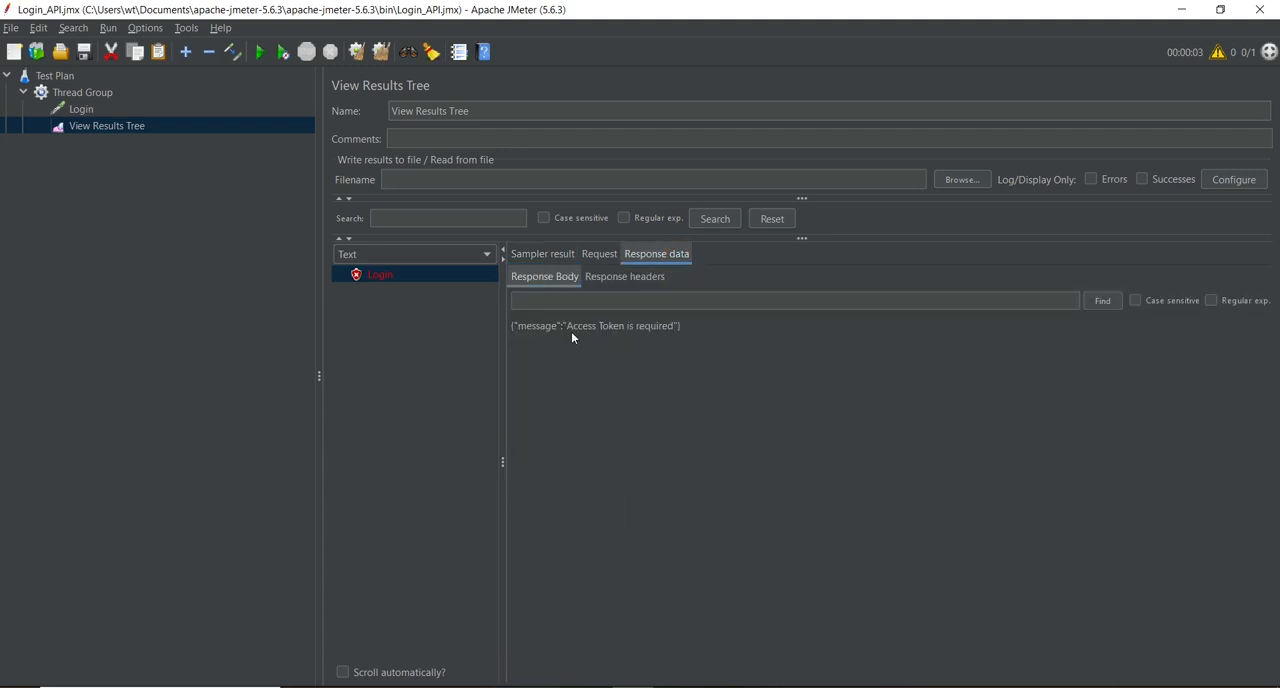
drag(564, 330, 674, 341)
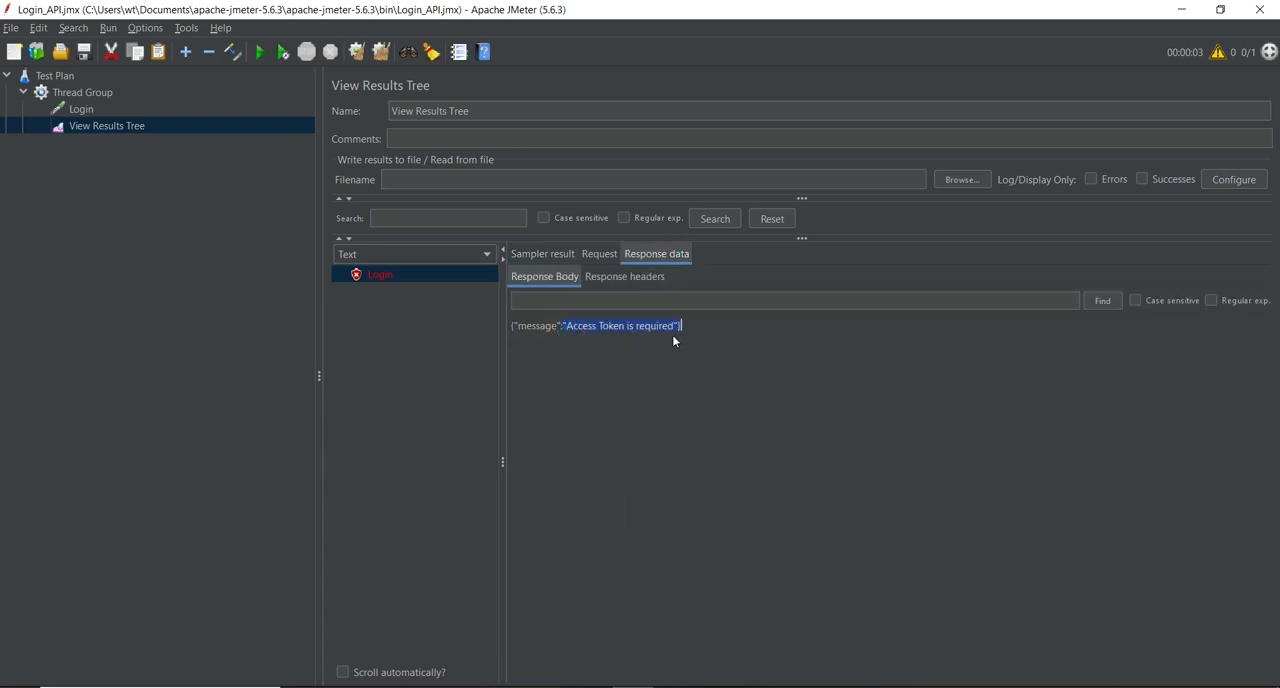
Step: Start a JSON object with an opening brace and blank lines in the Login request's body data
click(94, 112)
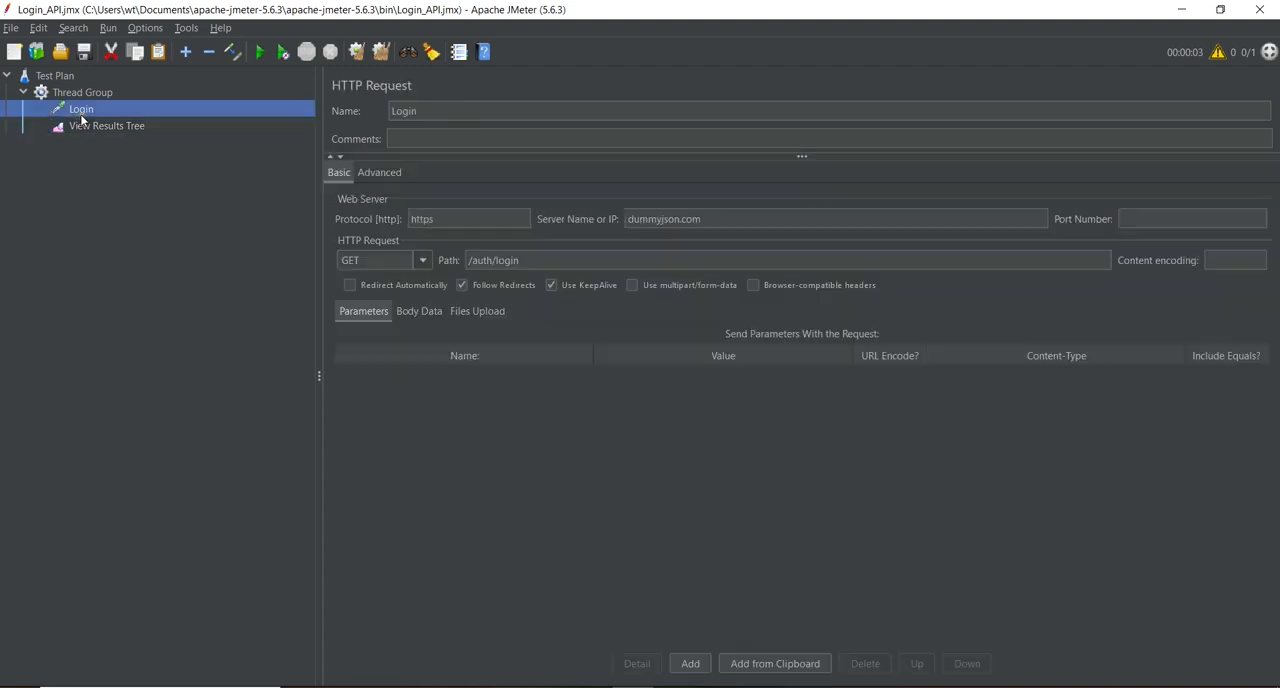
click(420, 312)
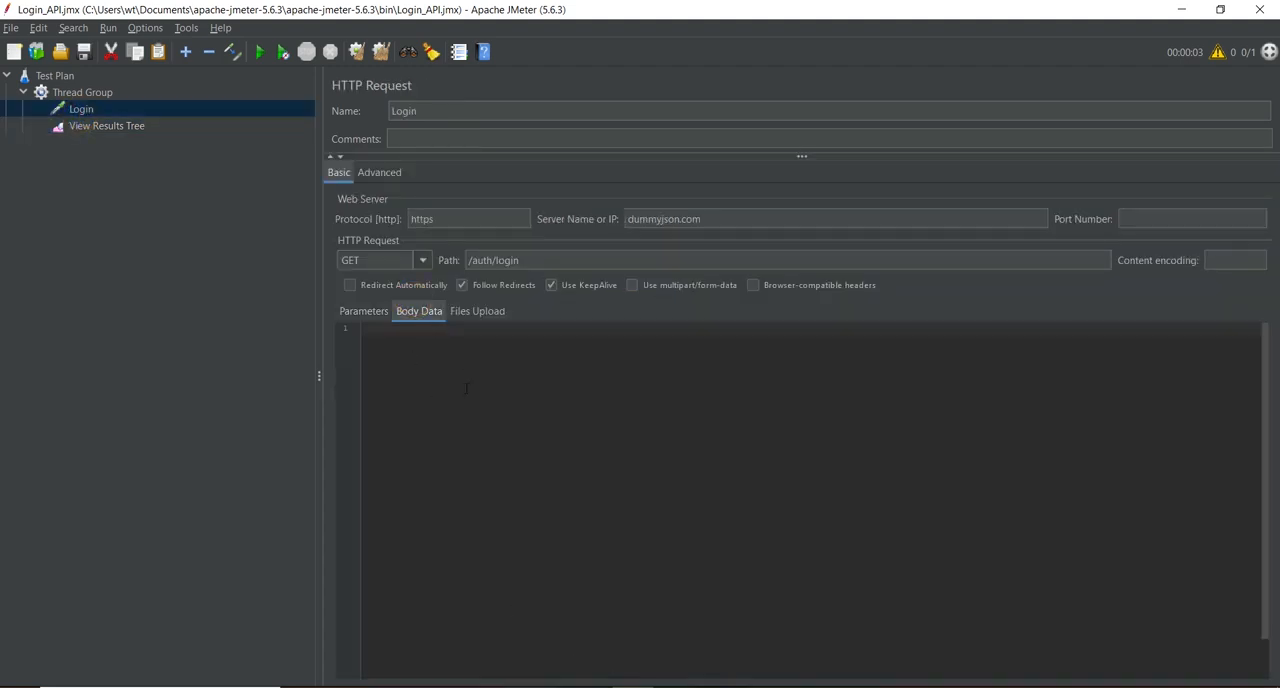
click(370, 333)
text({)
key(Return)
key(Return)
key(Return)
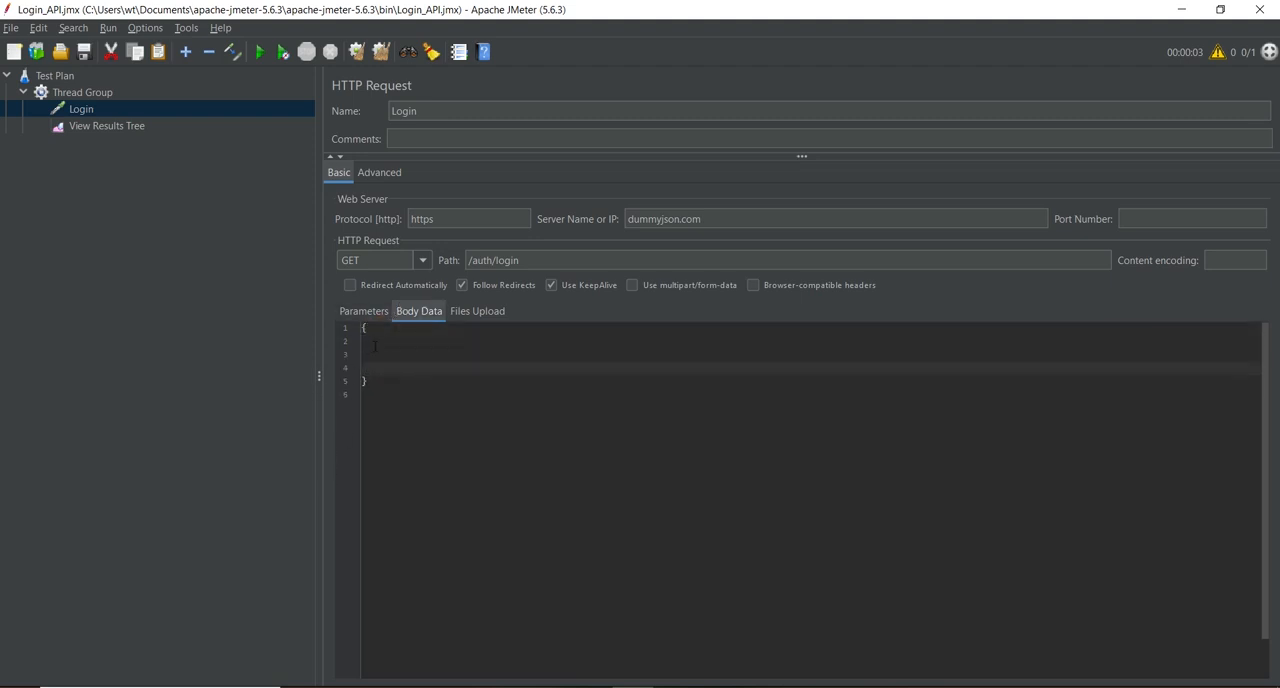
Step: Add a "username" key with an empty string value to the JSON body
click(390, 340)
text("USERNAME)
key(BackSpace)
key(BackSpace)
key(BackSpace)
key(BackSpace)
key(BackSpace)
key(BackSpace)
key(BackSpace)
key(BackSpace)
key(BackSpace)
text(username")
key(BackSpace)
text(": "")
key(Down)
Step: End the username entry with a comma and start a "password" key on the next line
click(472, 340)
text(,)
key(Return)
text("pa)
text(word":)
key(BackSpace)
Step: Copy the sample username from the DummyJSON login docs in the browser into JMeter's "username" body value, keeping only one pair of double quotes
click(550, 687)
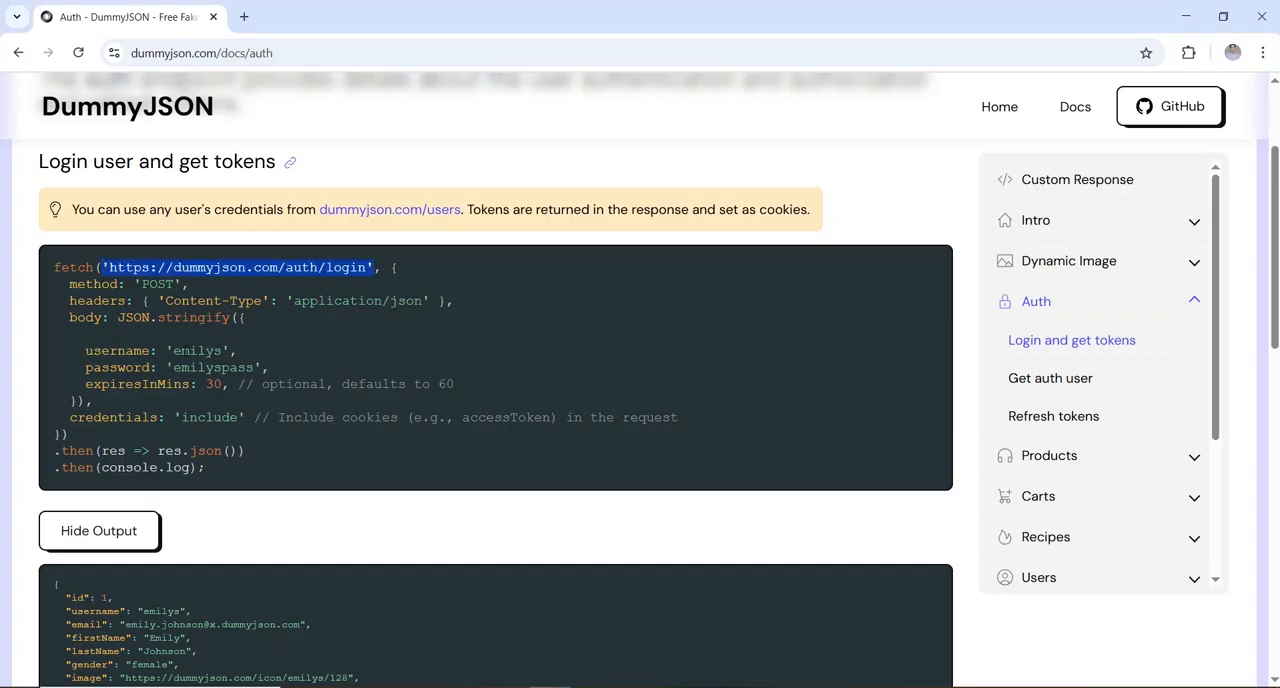
drag(173, 351, 229, 351)
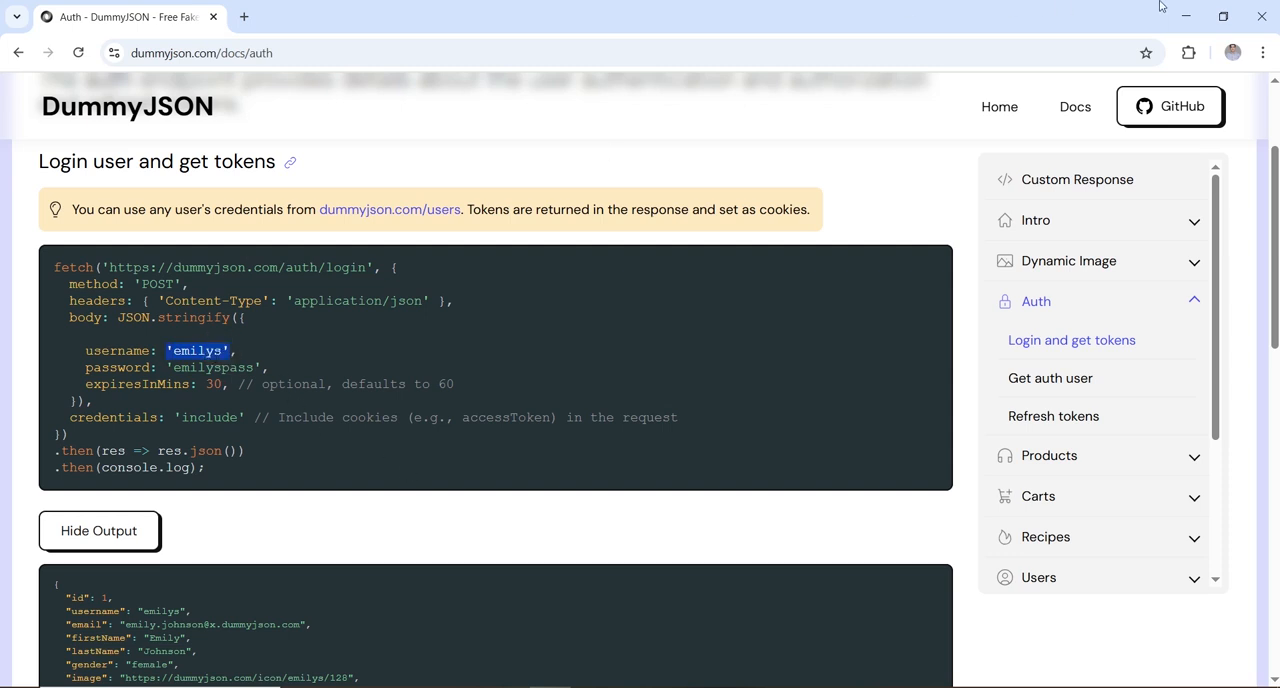
click(1186, 16)
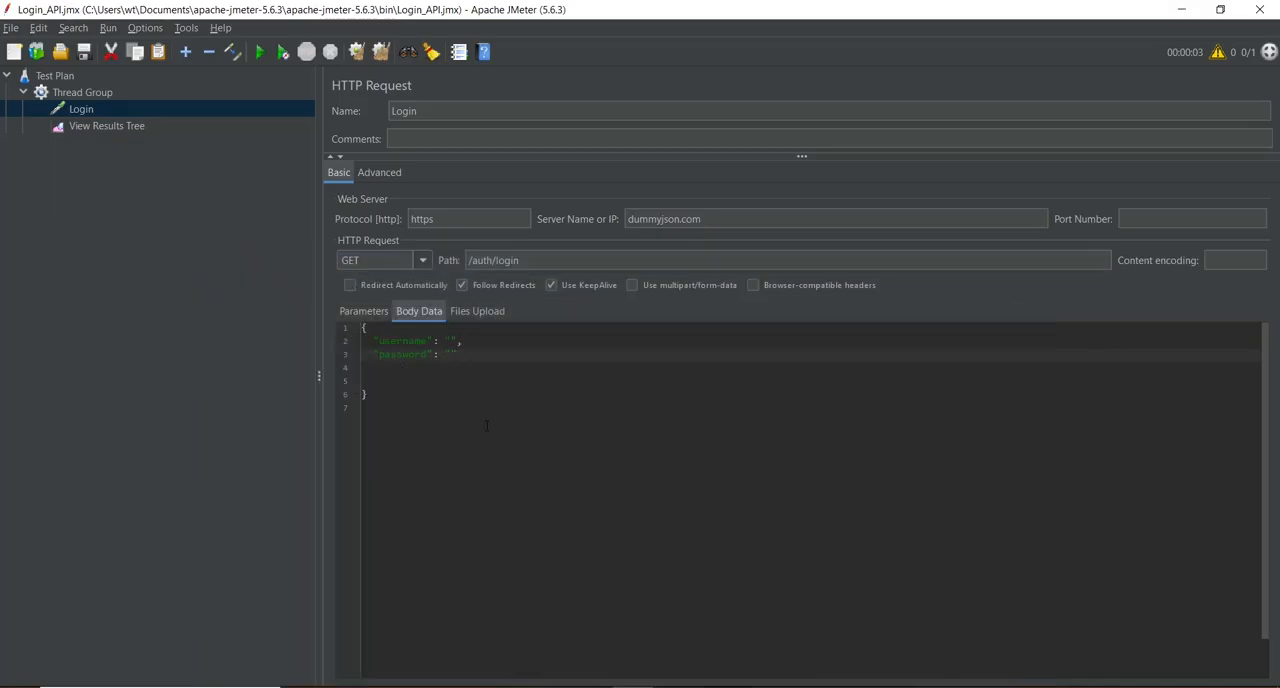
click(451, 340)
text("emilys")
click(454, 340)
key(BackSpace)
key(Right)
key(Right)
key(Right)
key(Right)
key(Right)
key(Right)
key(Right)
key(BackSpace)
Step: Copy the sample password from the DummyJSON docs into the Login request's "password" body value and remove the surplus quotes
key(alt+Tab)
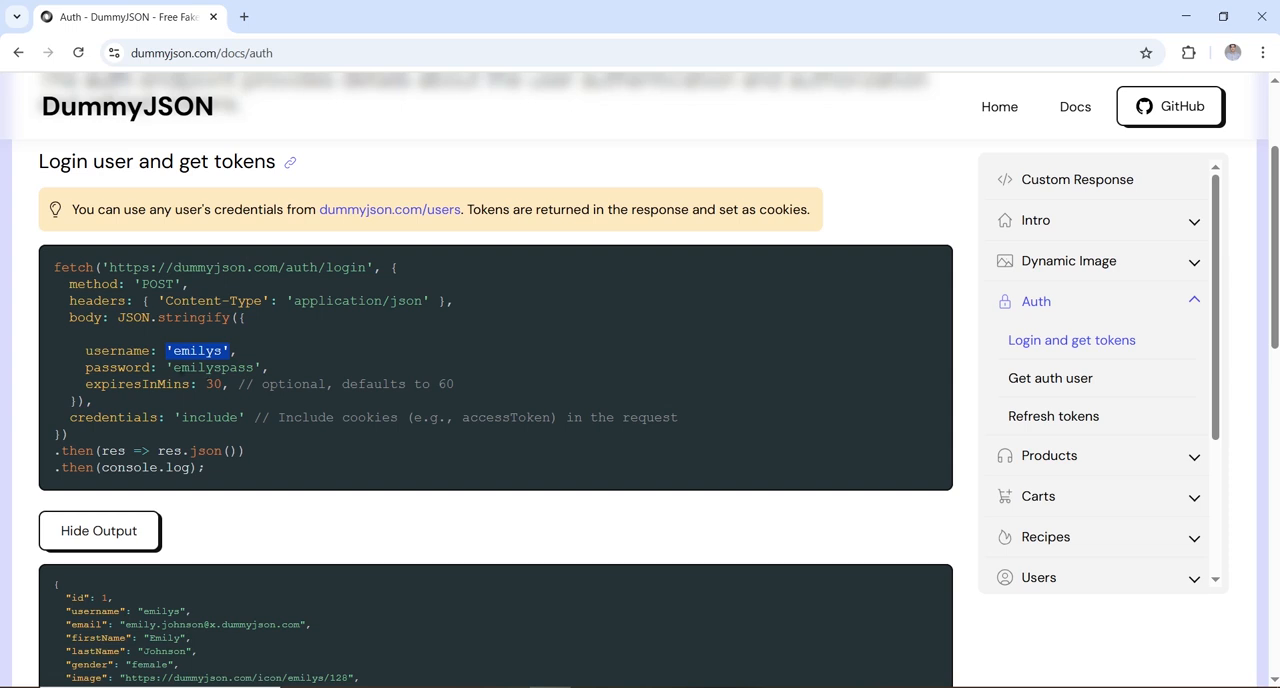
drag(174, 367, 256, 367)
key(ctrl+c)
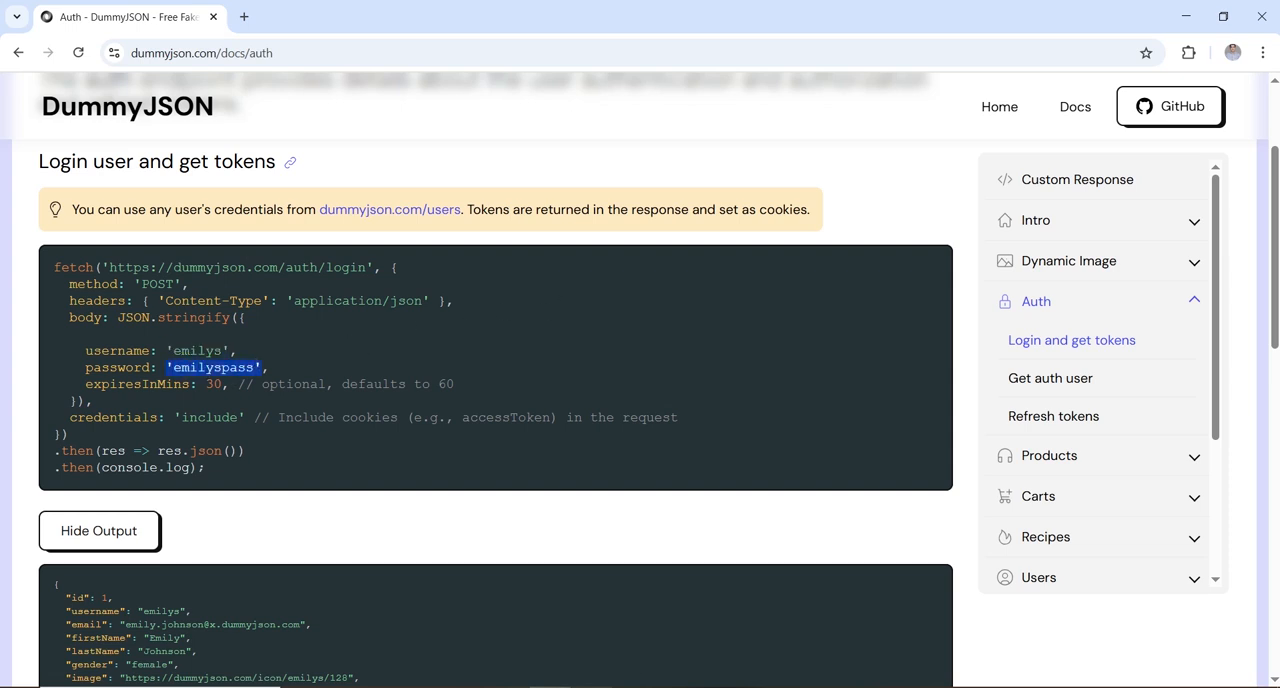
key(alt+Tab)
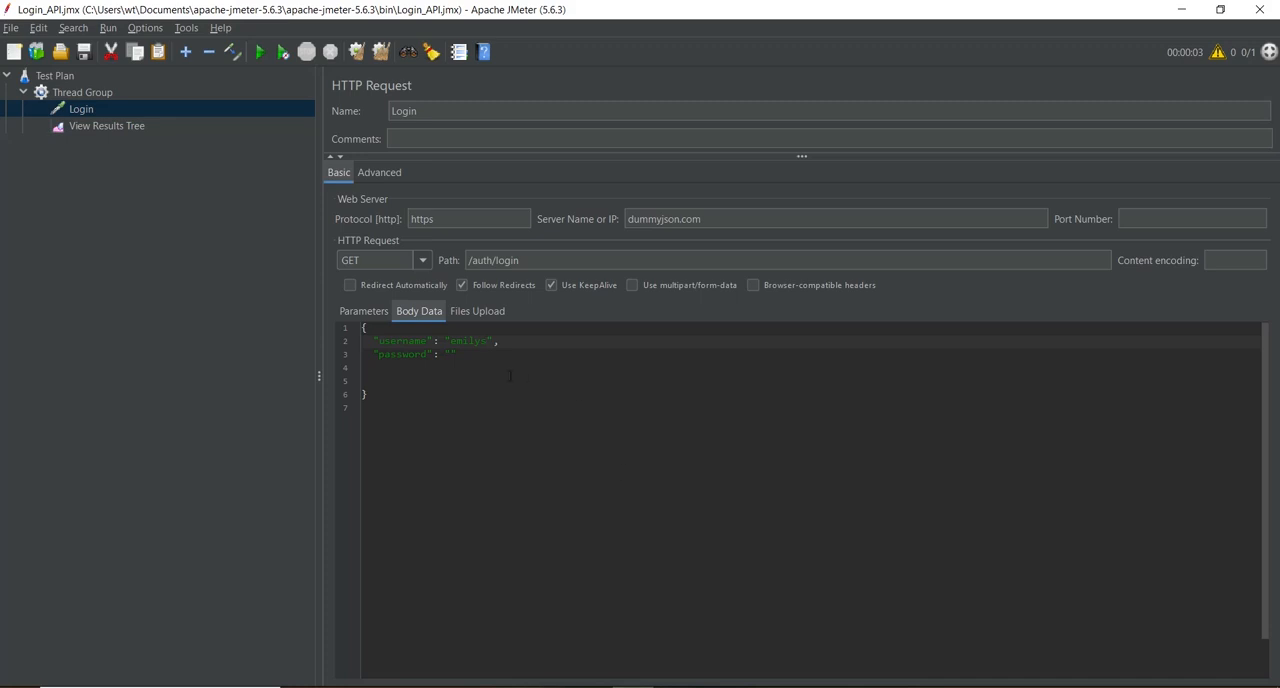
click(451, 354)
key(ctrl+v)
key(BackSpace)
key(Left)
key(Left)
key(Left)
key(Left)
key(BackSpace)
Step: Add an HTTP Header Manager to the test plan and place it directly under Test Plan, above the Thread Group
key(alt+Tab)
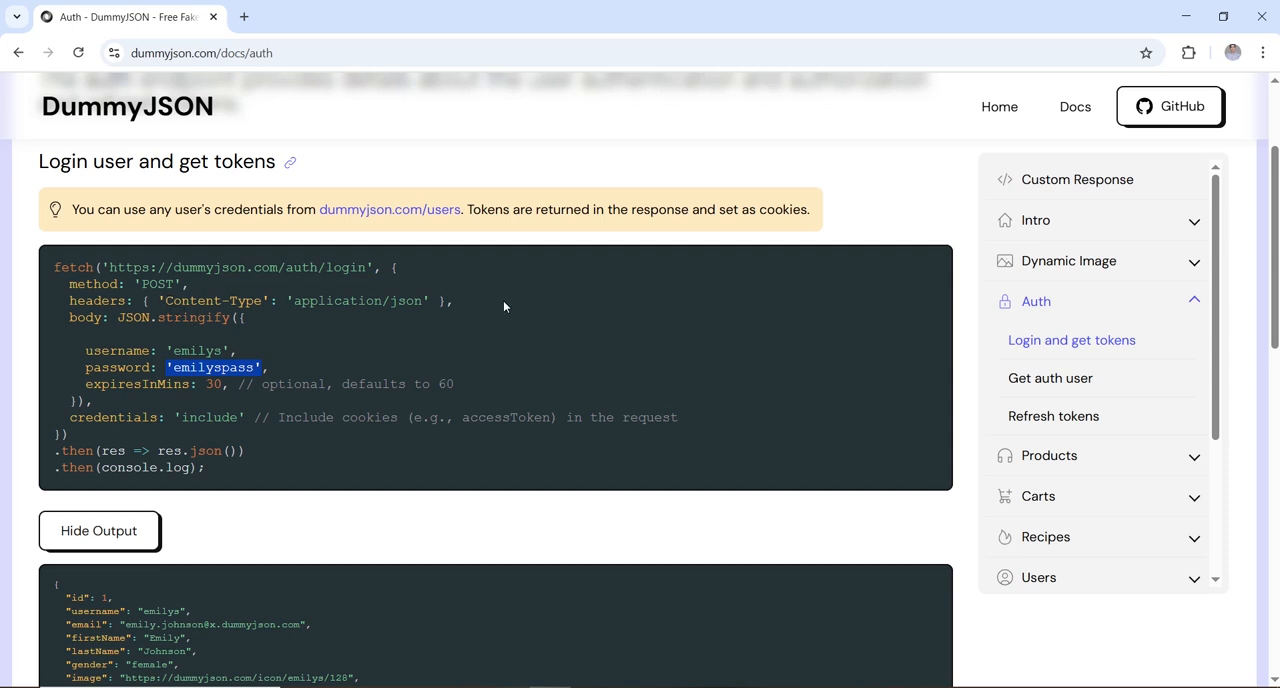
click(1186, 16)
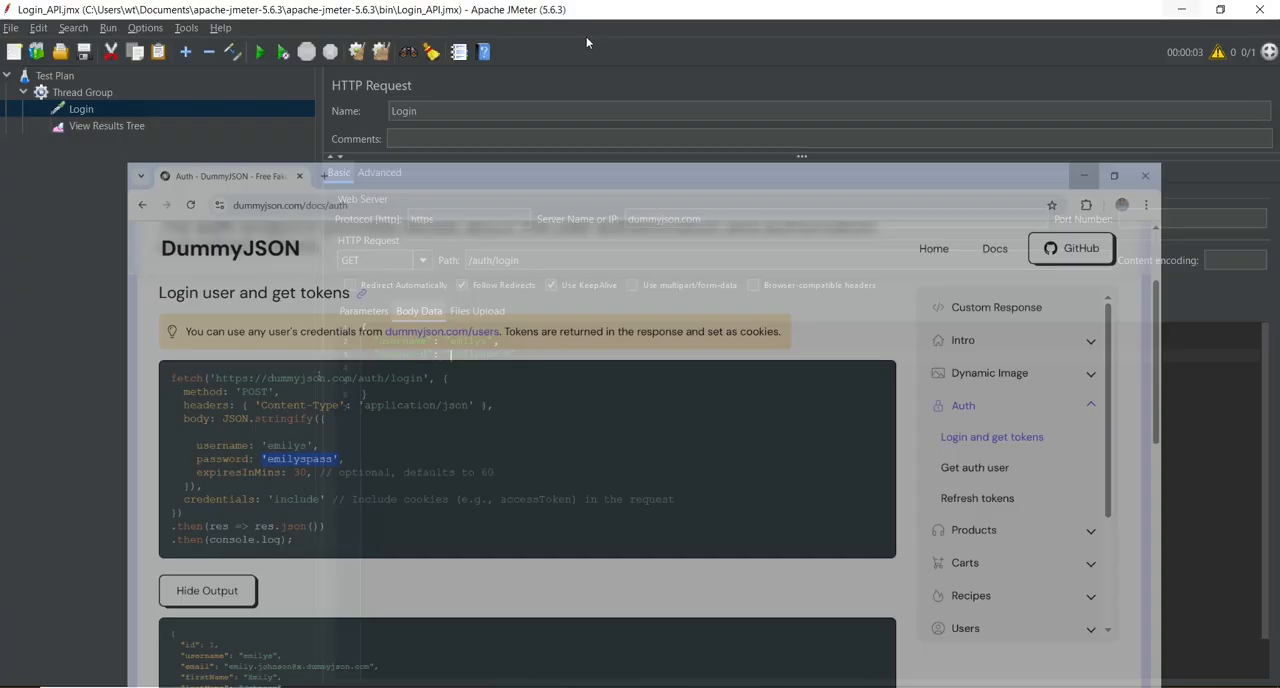
right_click(86, 94)
mouse_move(114, 101)
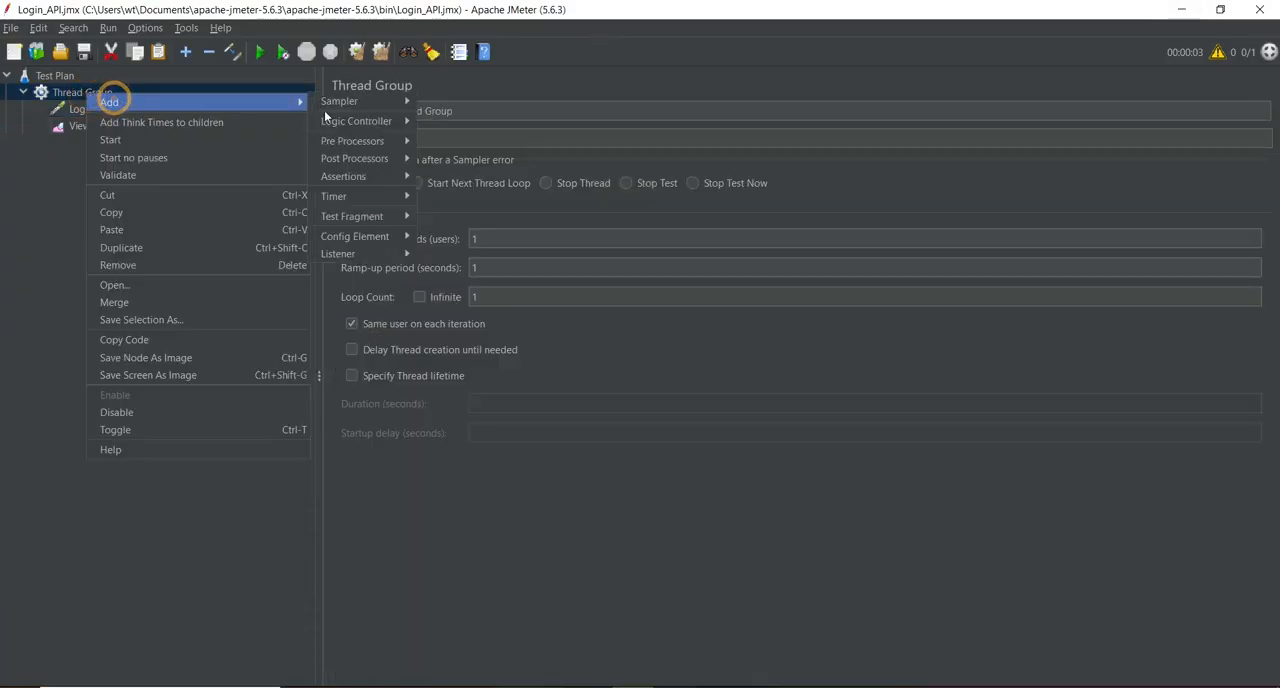
mouse_move(355, 236)
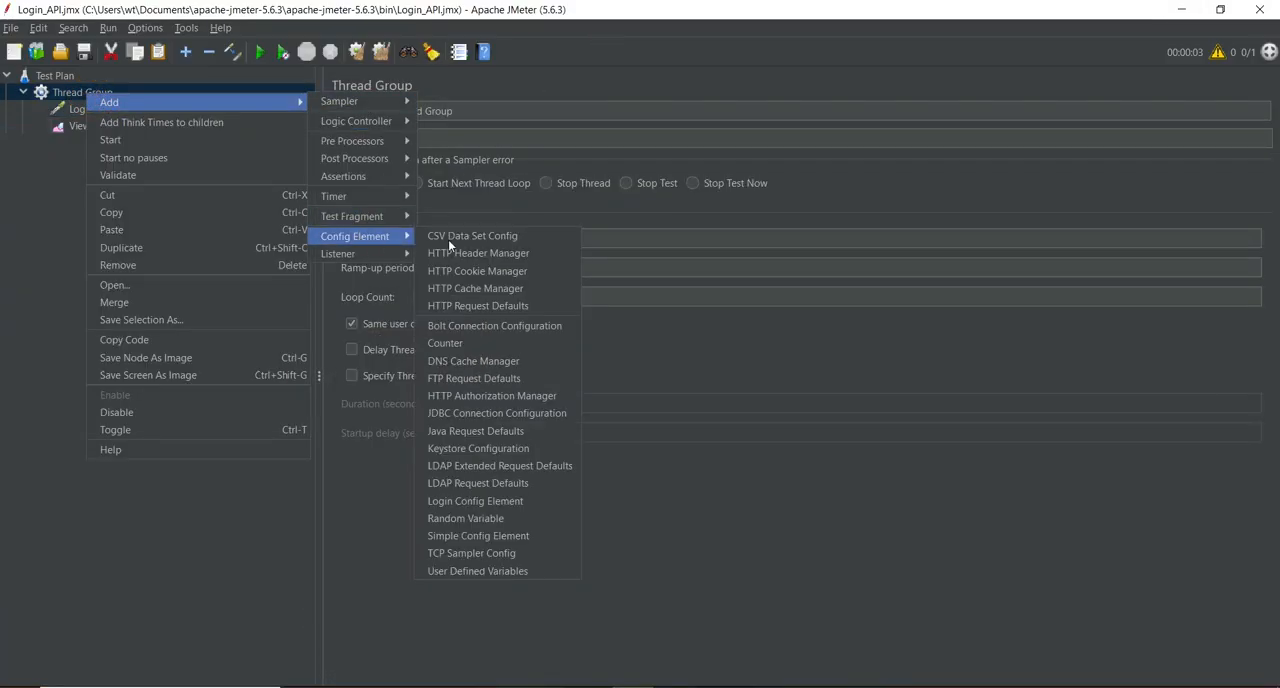
click(498, 246)
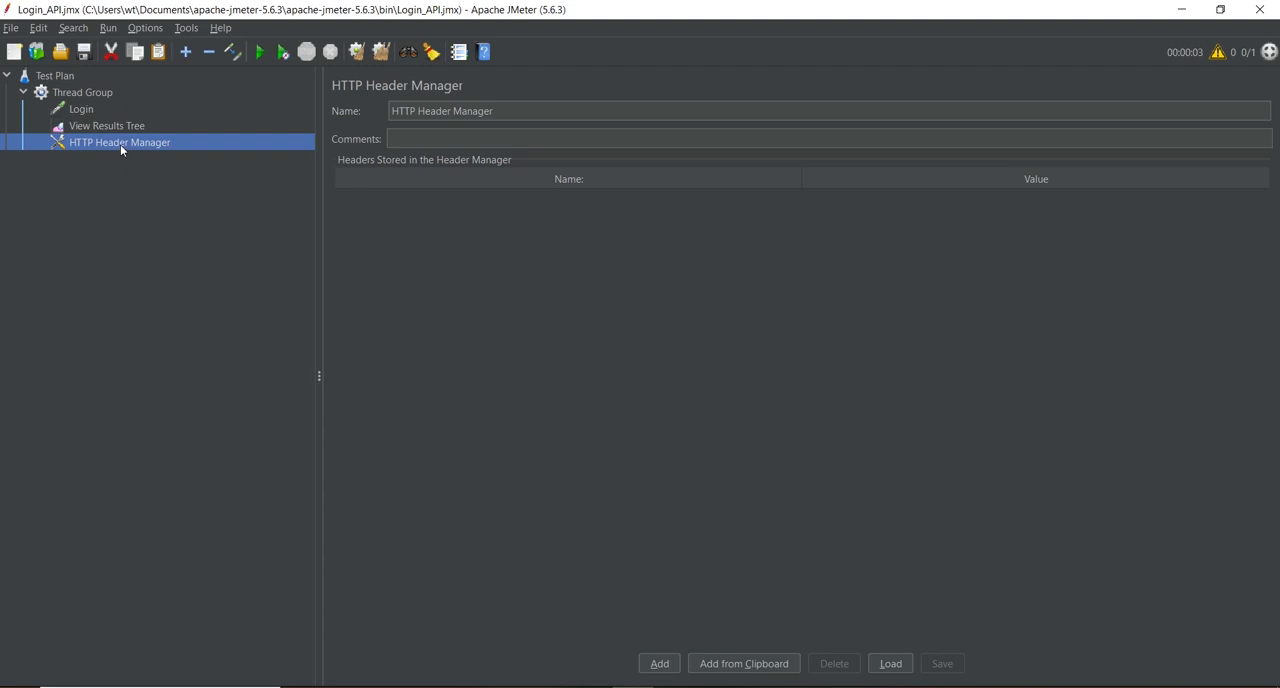
drag(120, 144, 104, 90)
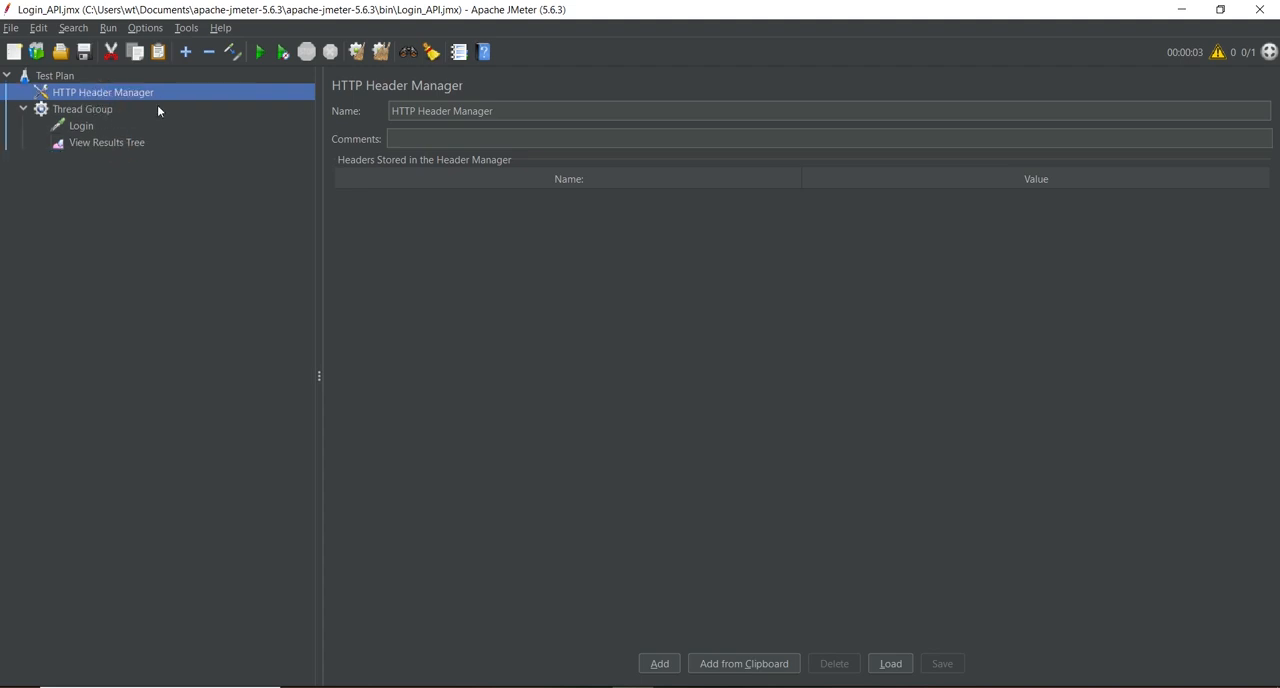
Step: Add a header named Content-Type with the value application/json to the HTTP Header Manager
click(659, 664)
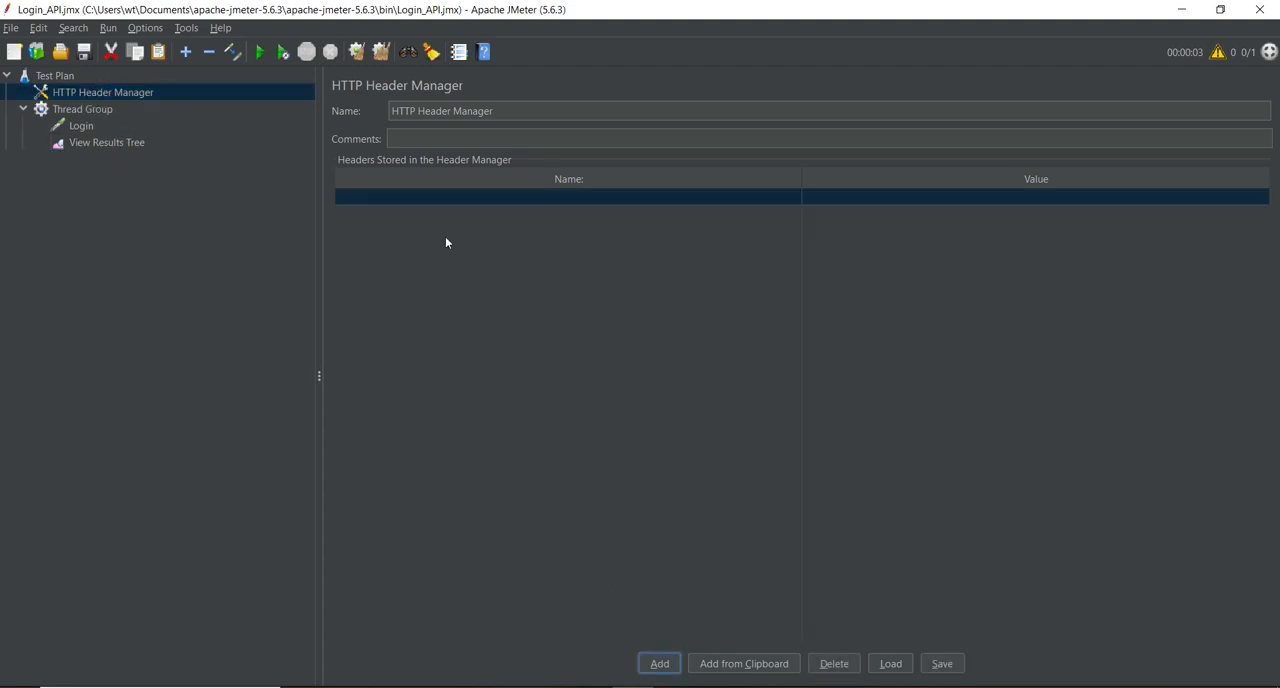
double_click(456, 199)
text(Cont)
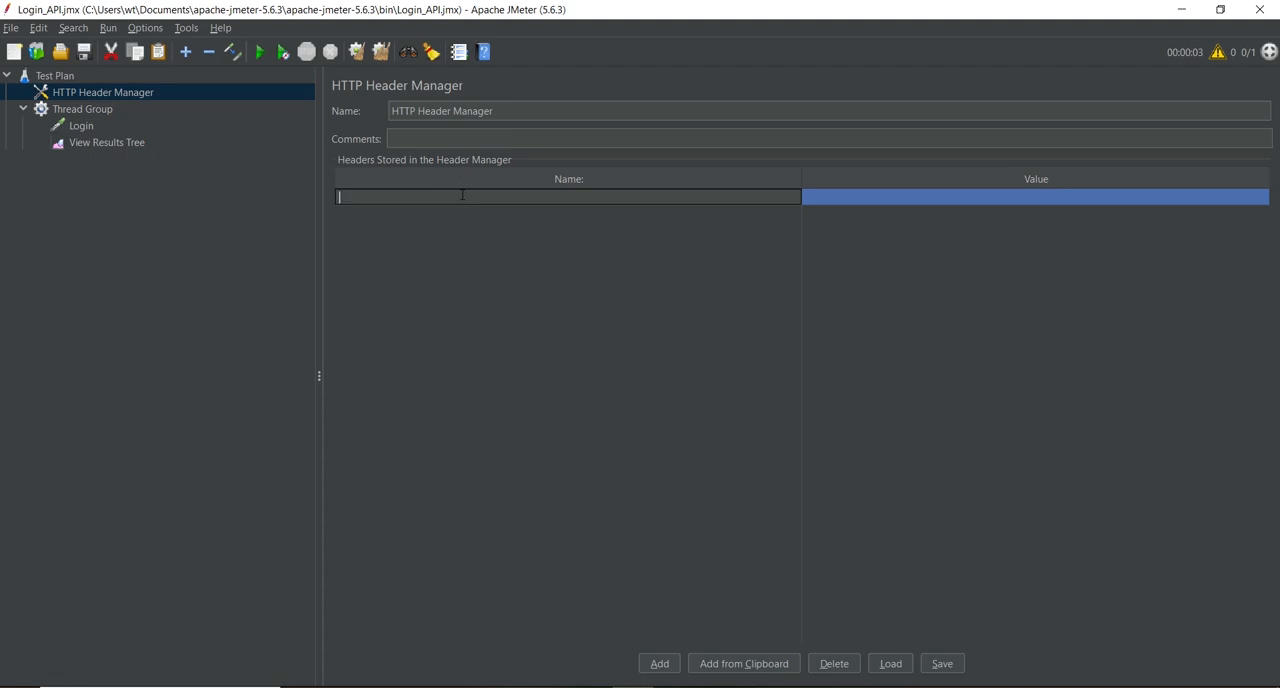
text(ent-Type)
key(Tab)
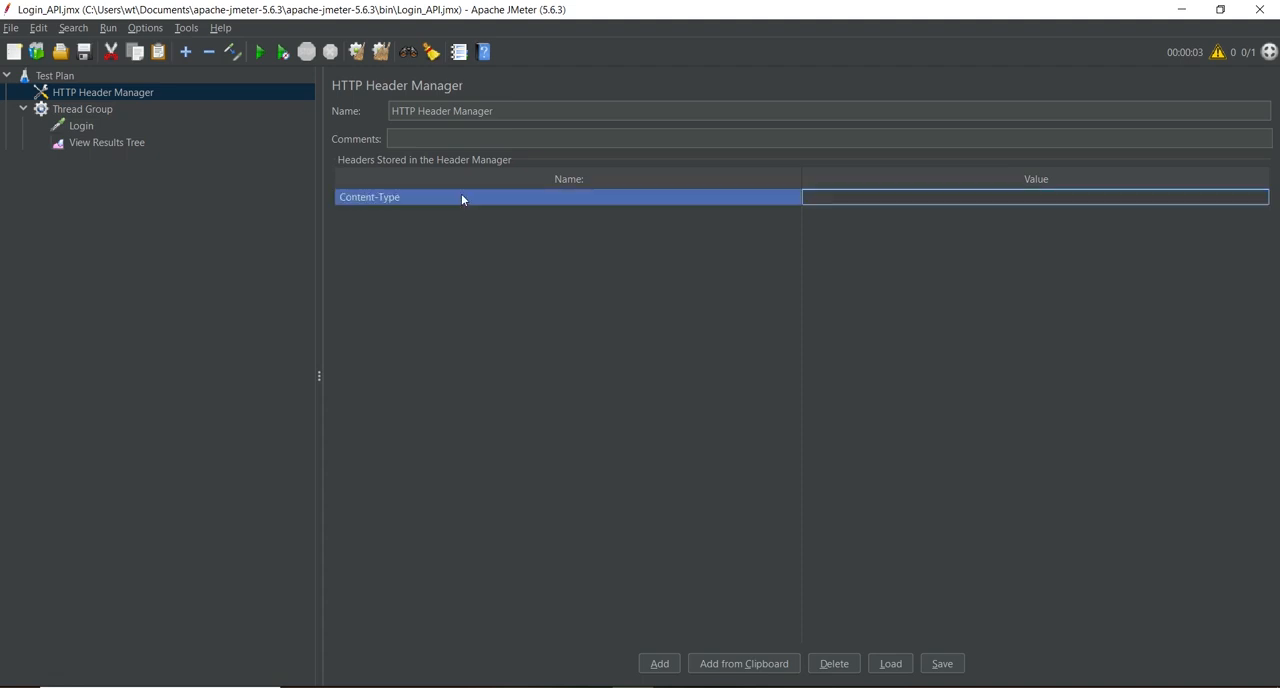
double_click(841, 201)
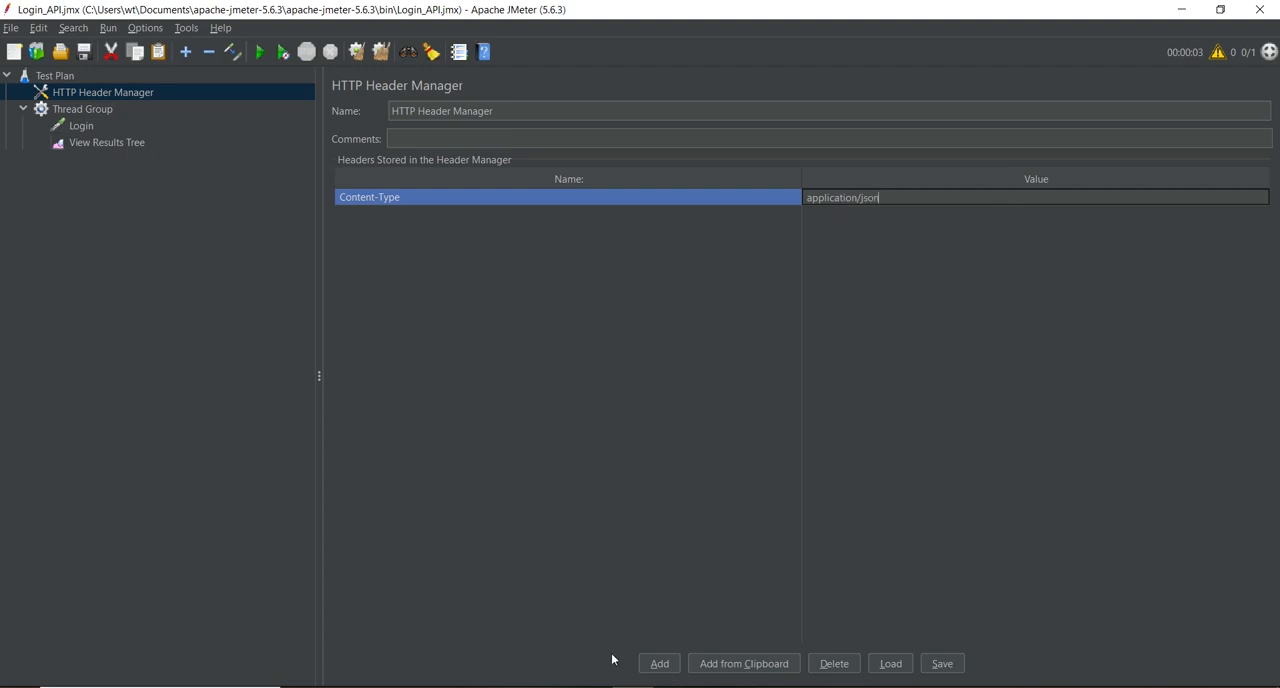
Step: Check the required HTTP method in the DummyJSON login docs and set the Login request's method to POST
click(550, 687)
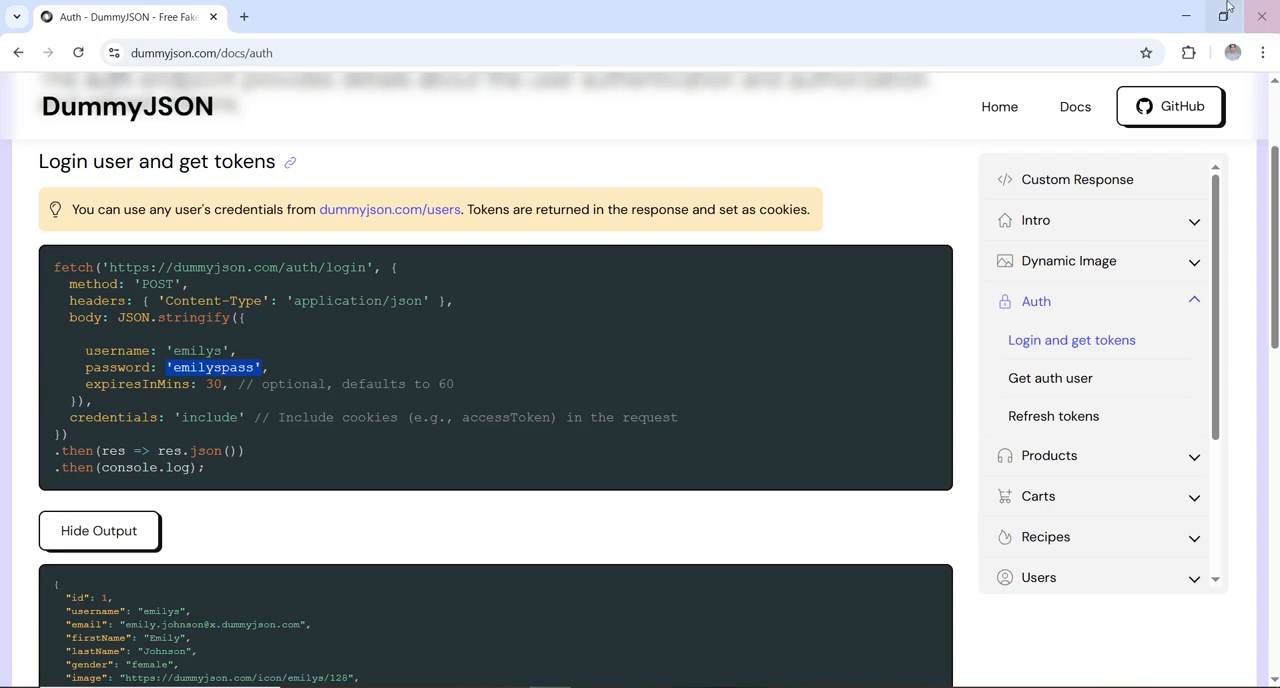
click(1186, 16)
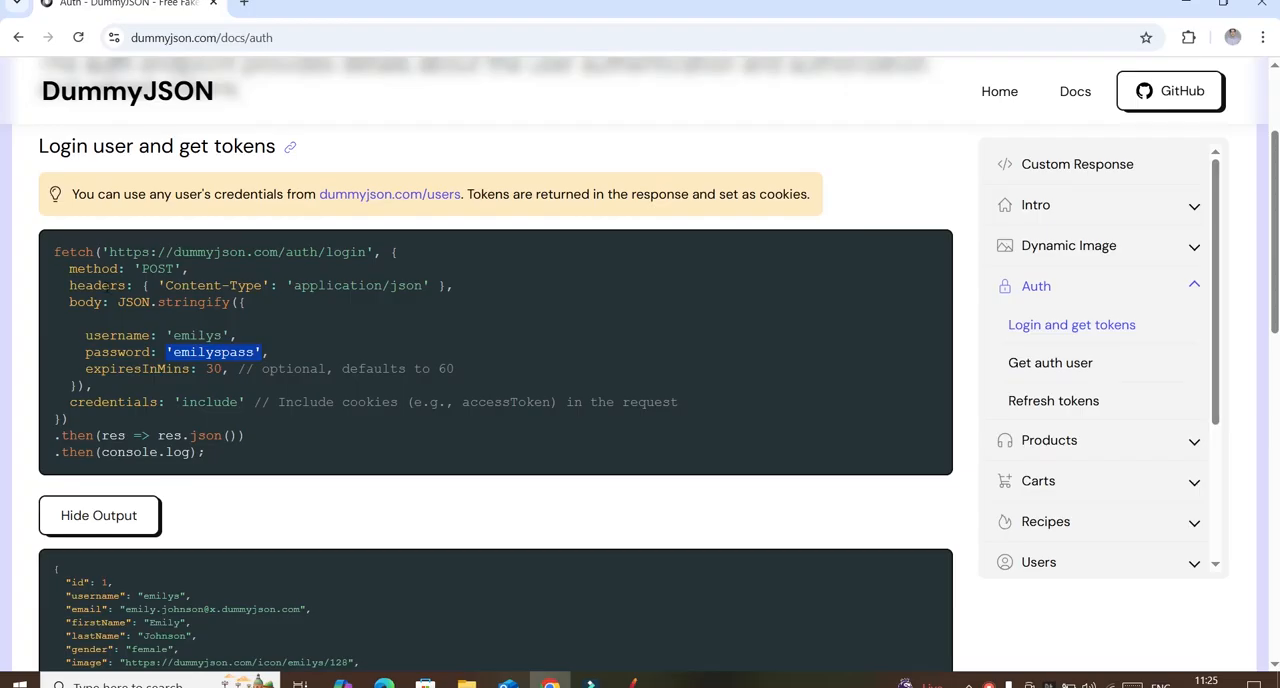
click(550, 682)
drag(70, 268, 184, 267)
triple_click(183, 267)
click(1185, 3)
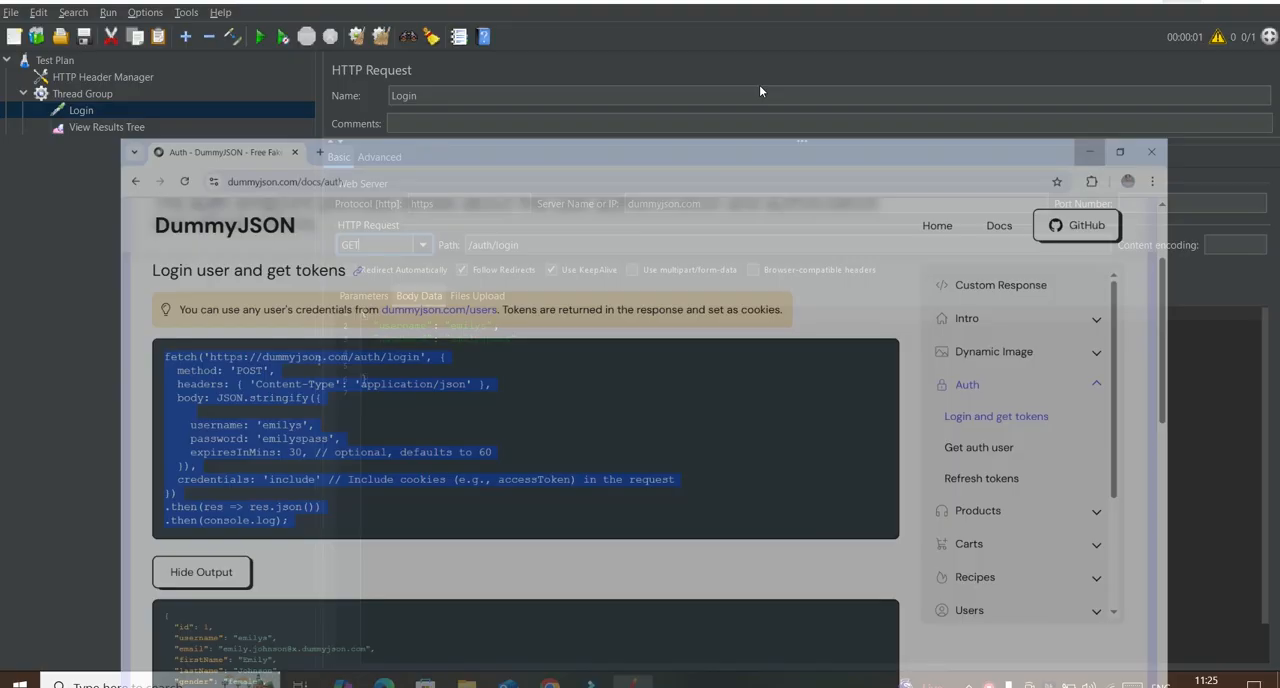
click(418, 254)
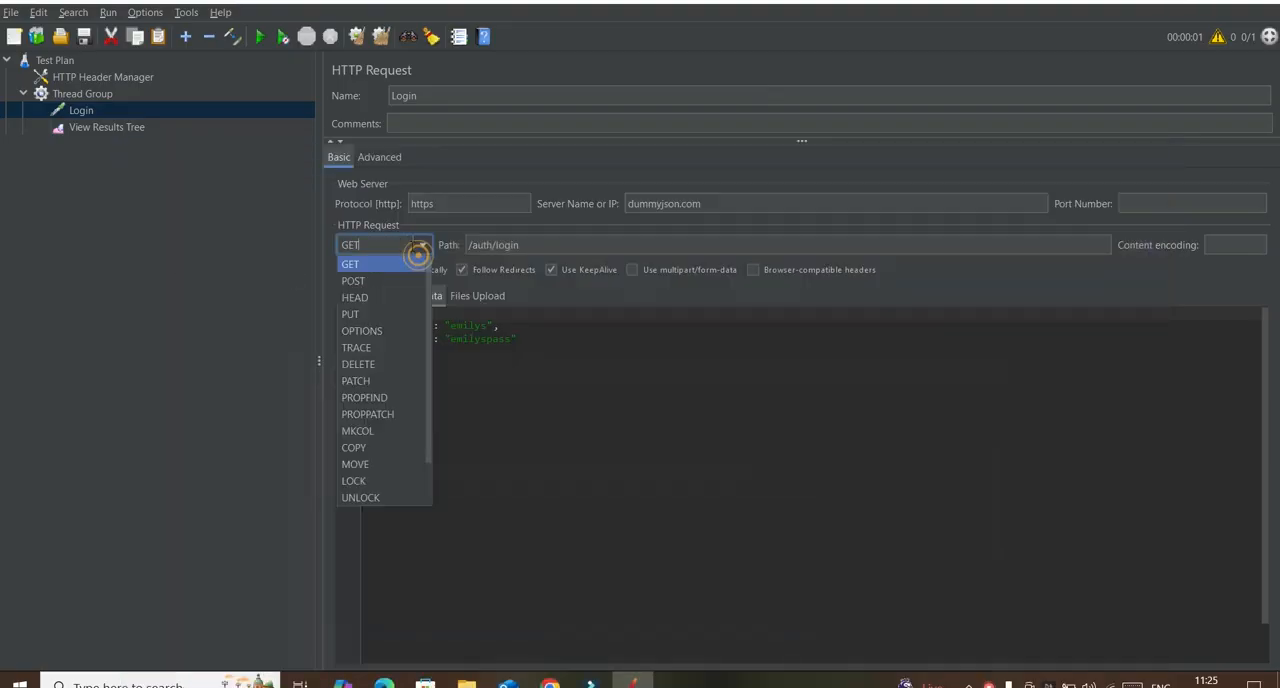
click(365, 286)
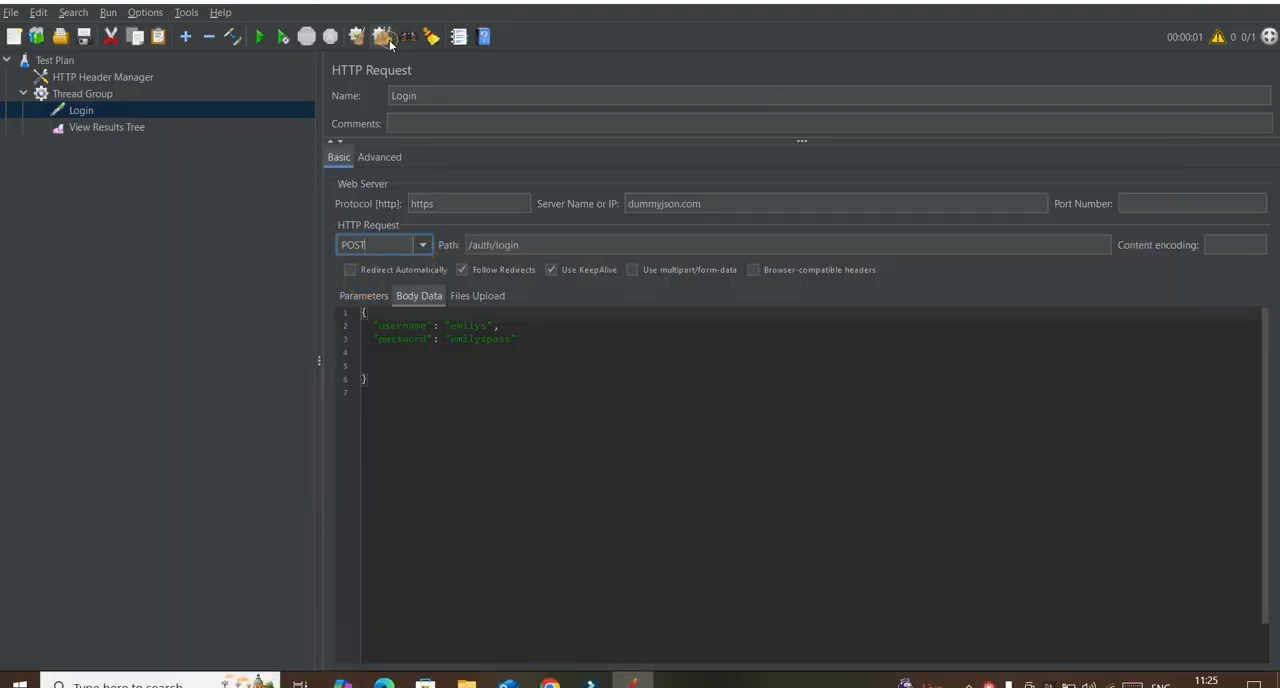
Step: Run the test plan and open the Login sample's result in the View Results Tree
click(260, 38)
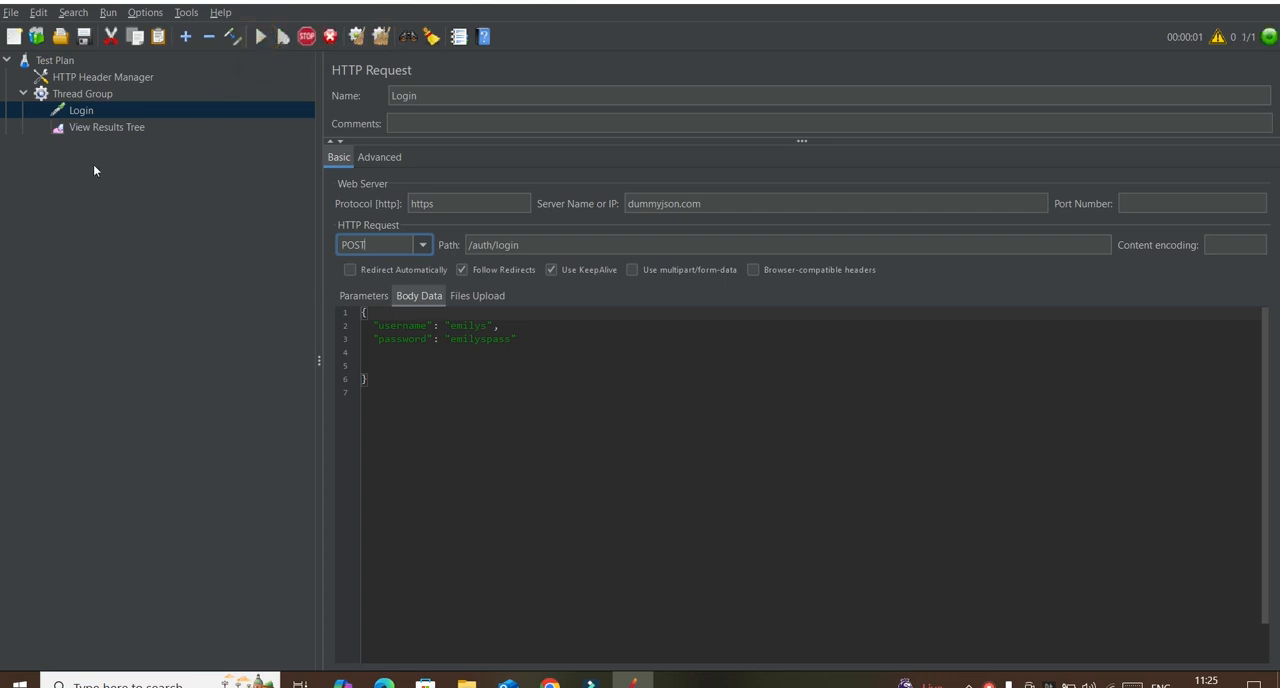
click(88, 128)
click(375, 259)
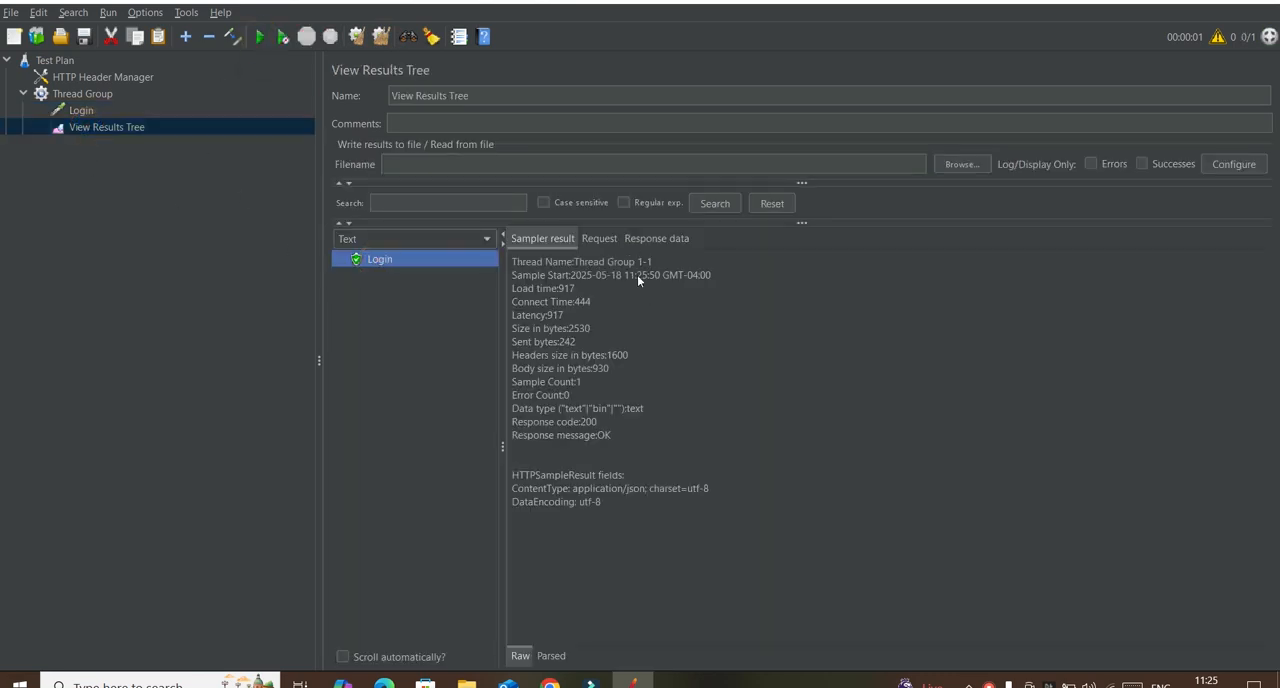
Step: Examine the Login sample's request URL and body, and the access token in its response body
click(600, 239)
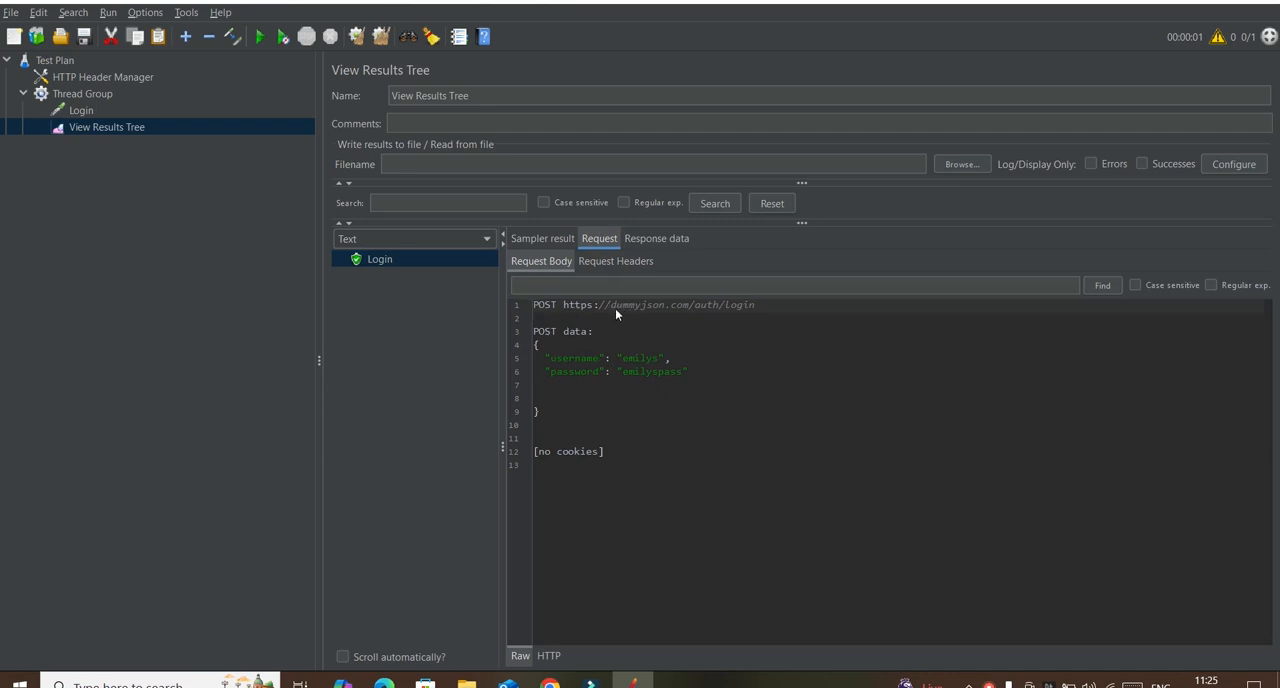
drag(613, 308, 745, 309)
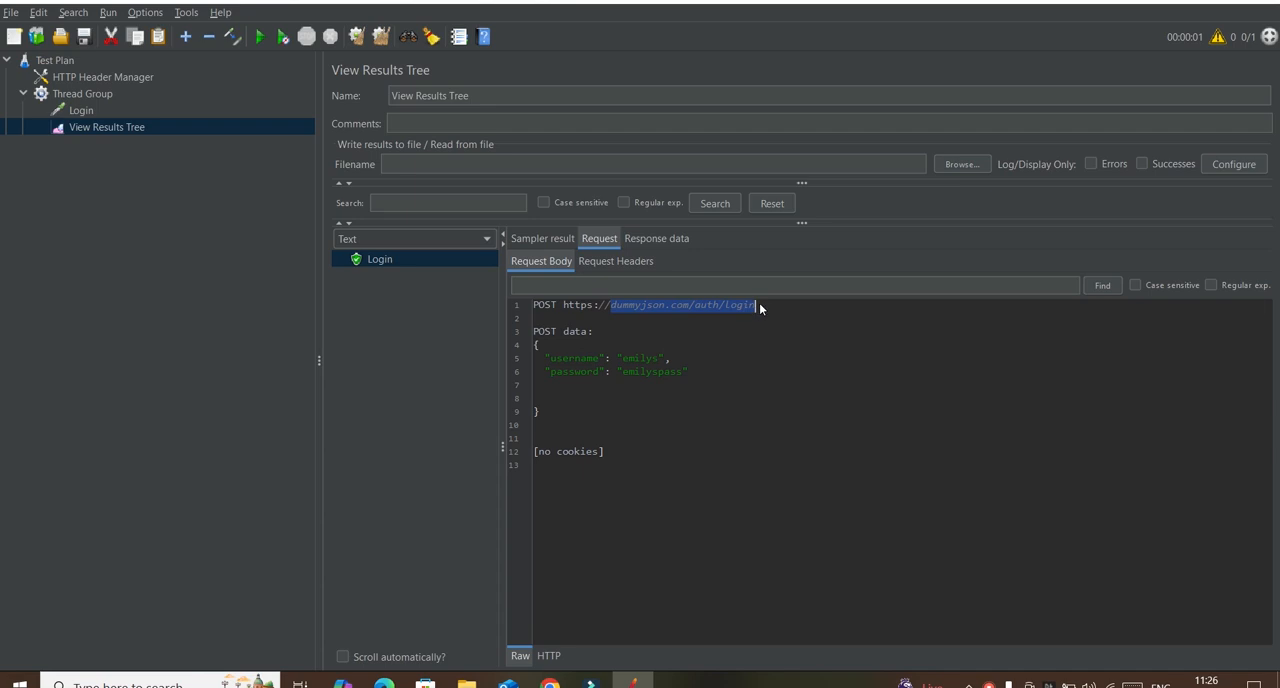
click(534, 322)
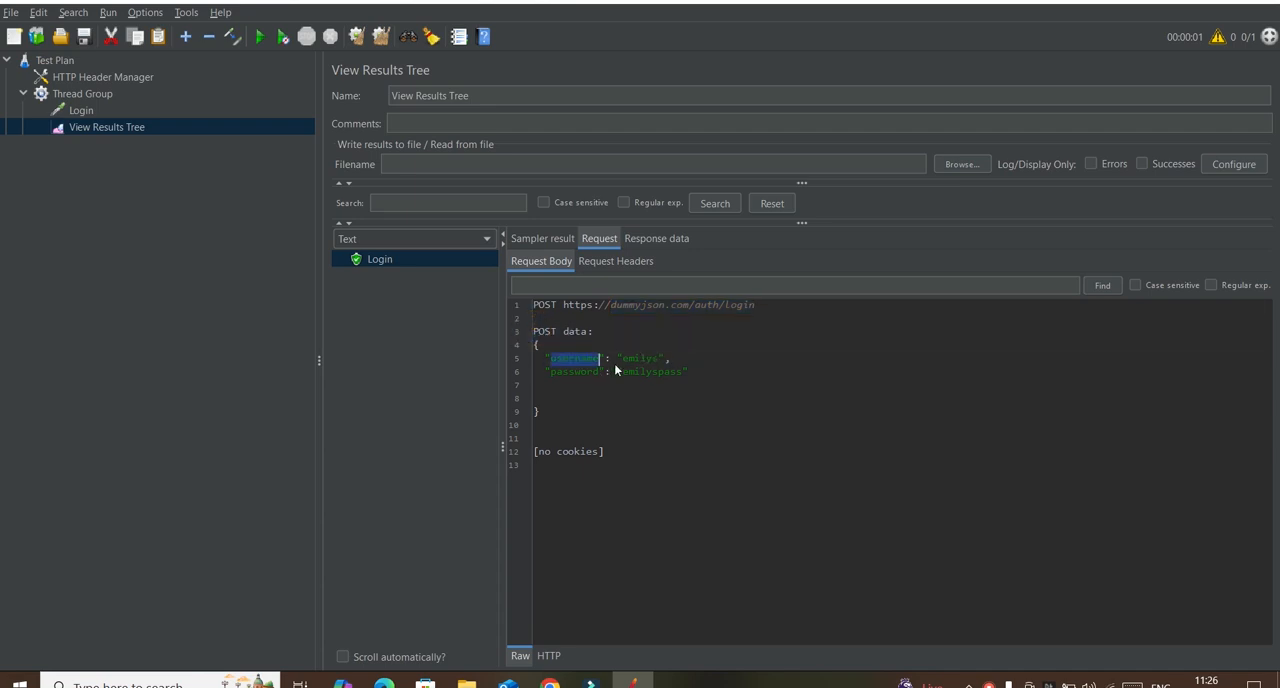
click(655, 240)
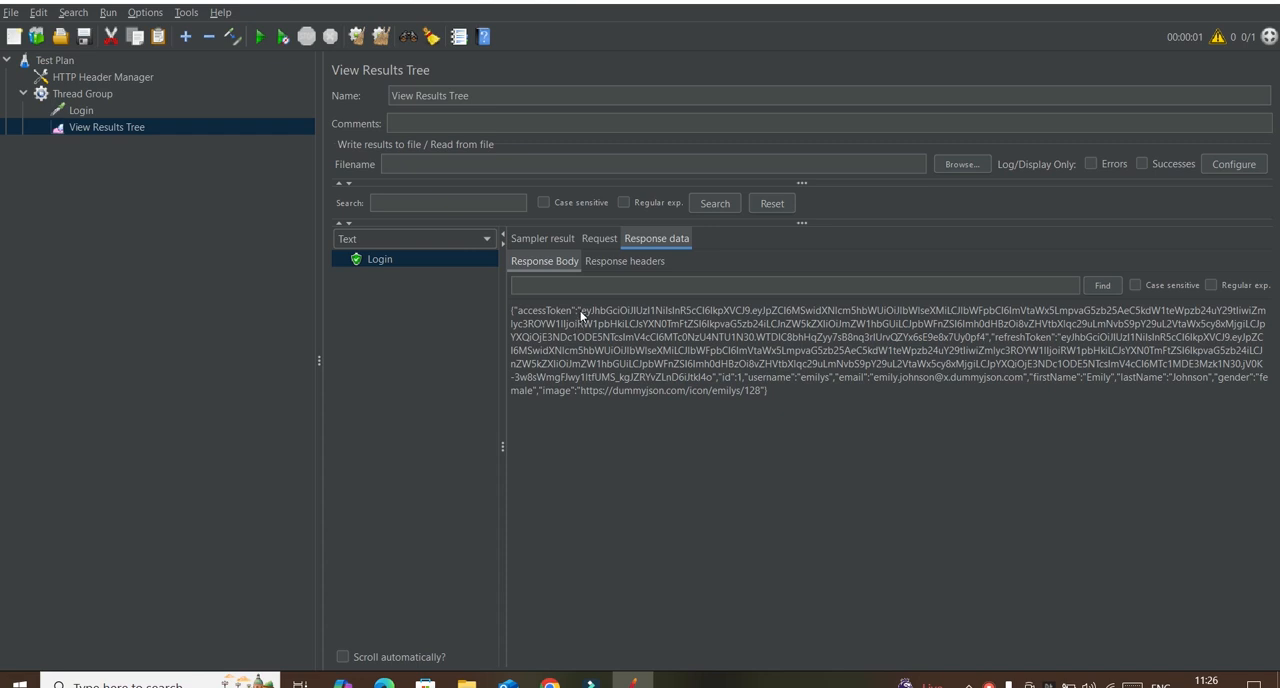
drag(579, 311, 1017, 349)
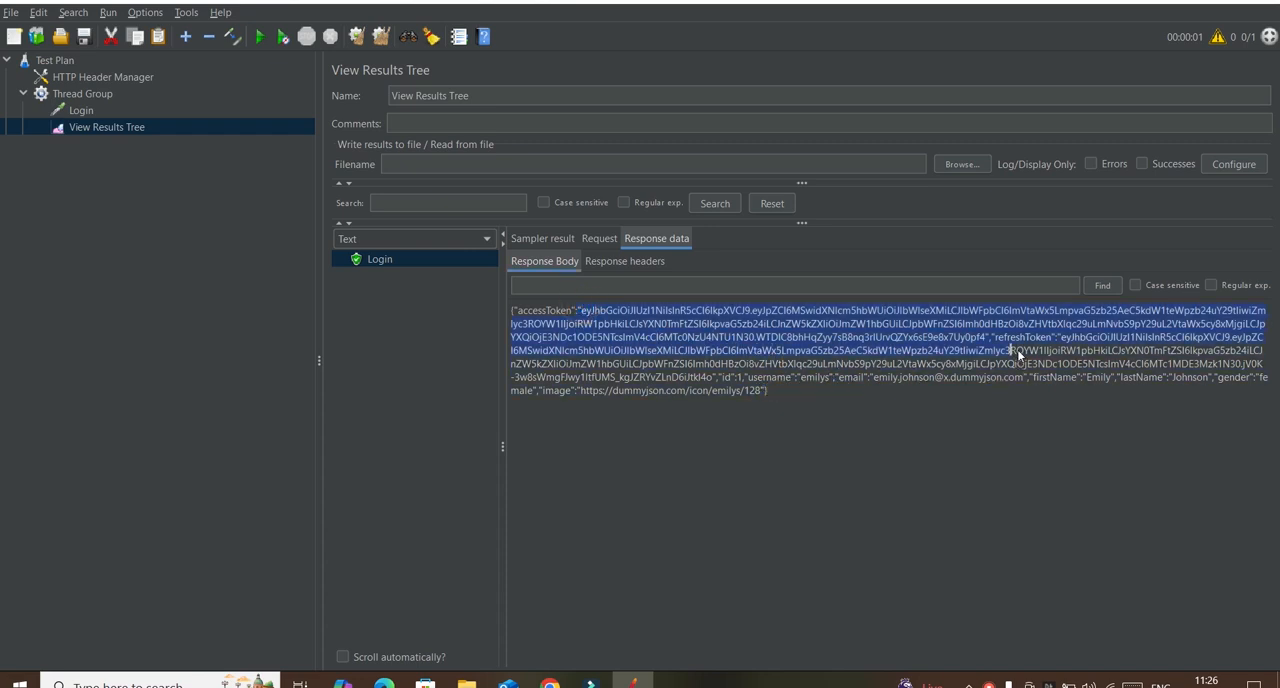
Step: Add a second HTTP Request sampler to the Thread Group and place it between Login and View Results Tree
click(83, 95)
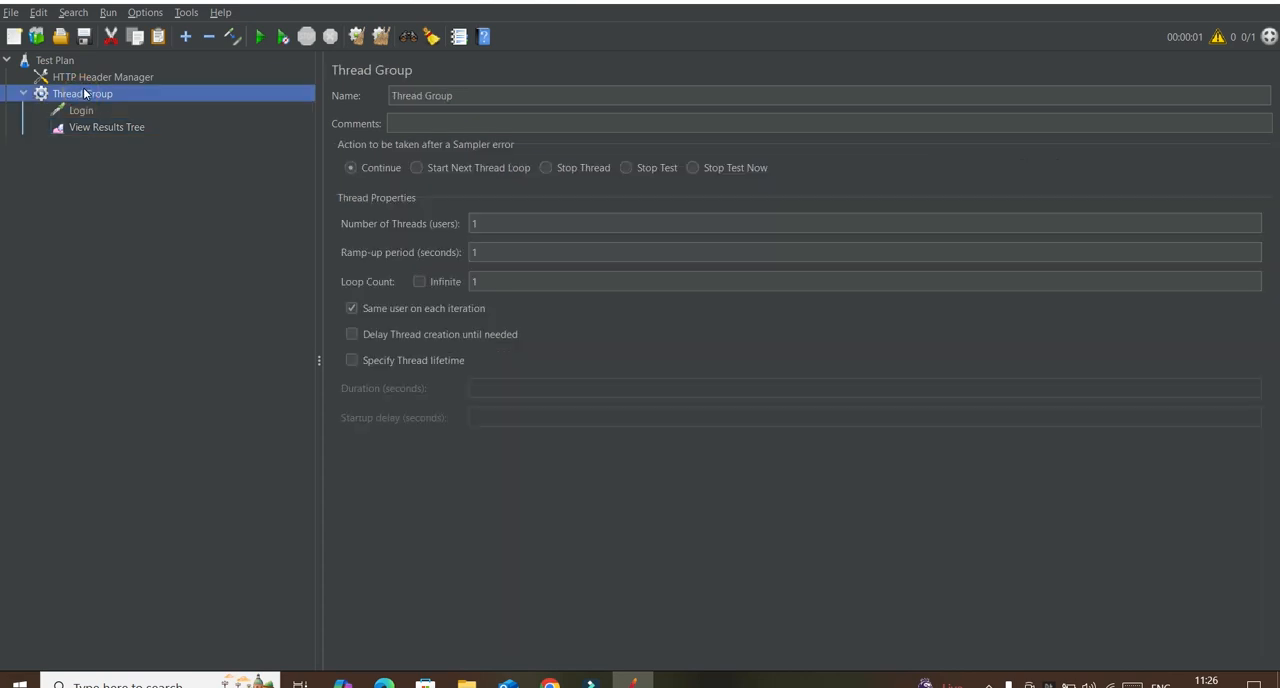
right_click(85, 94)
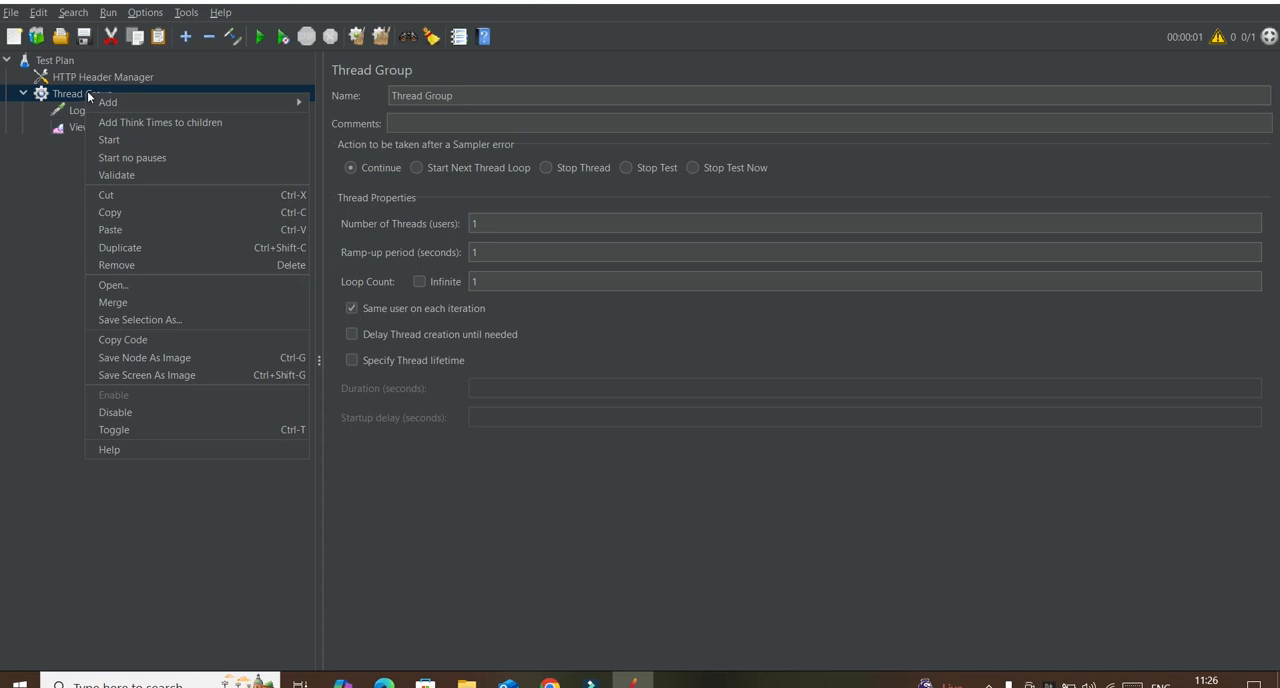
mouse_move(105, 102)
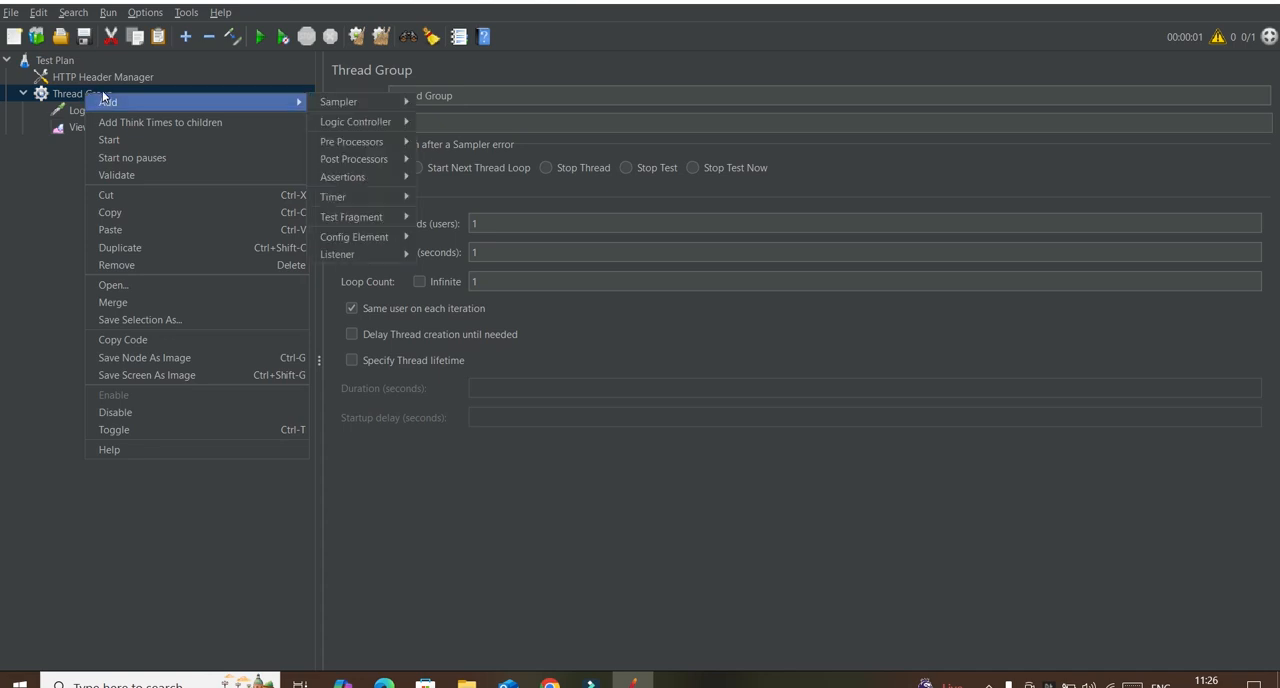
mouse_move(368, 104)
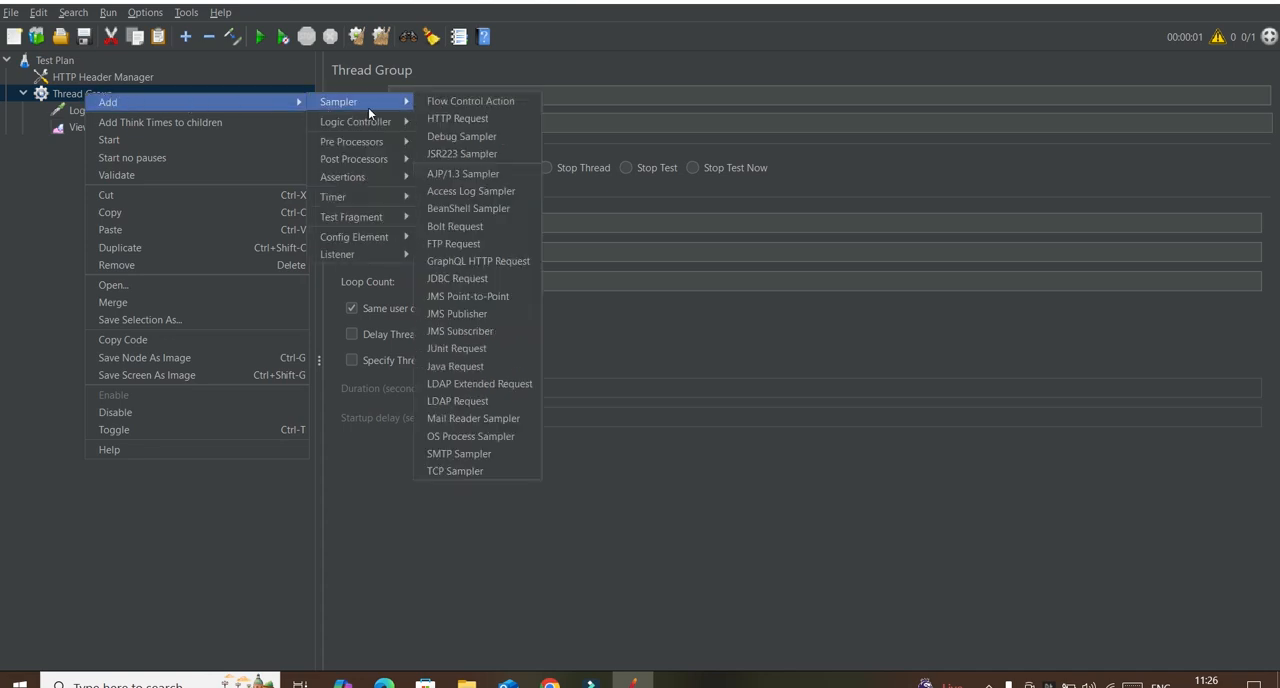
click(445, 118)
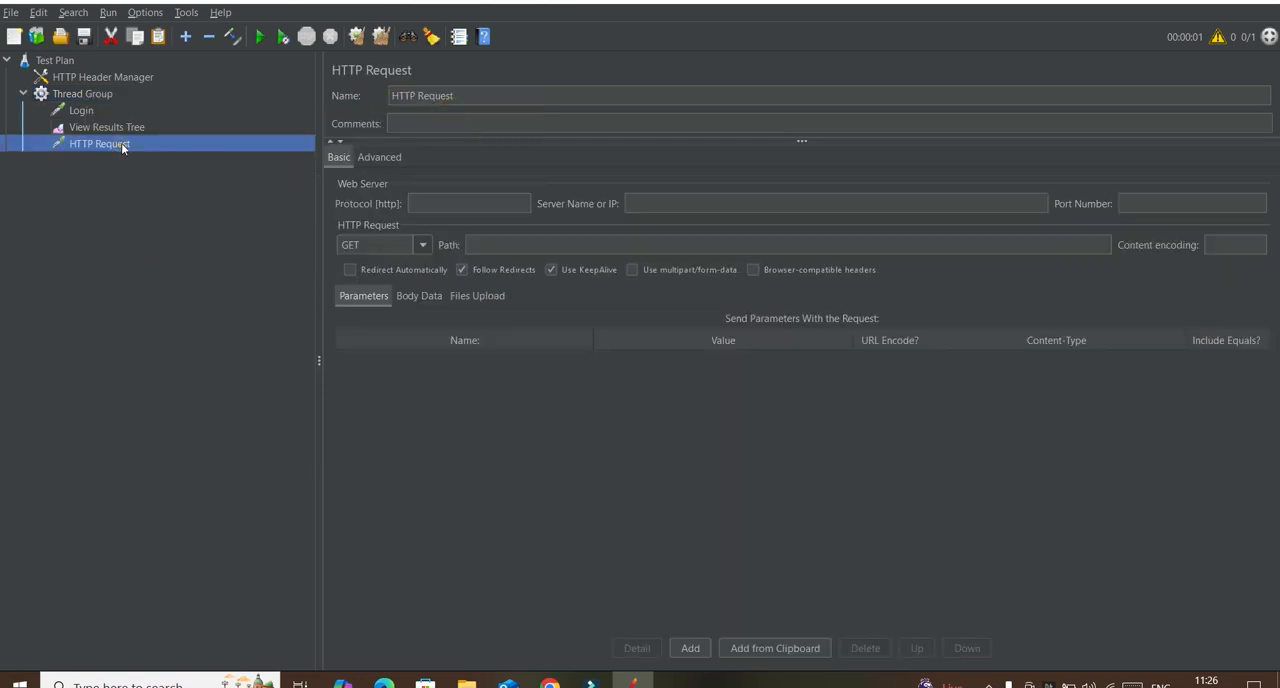
drag(121, 143, 105, 116)
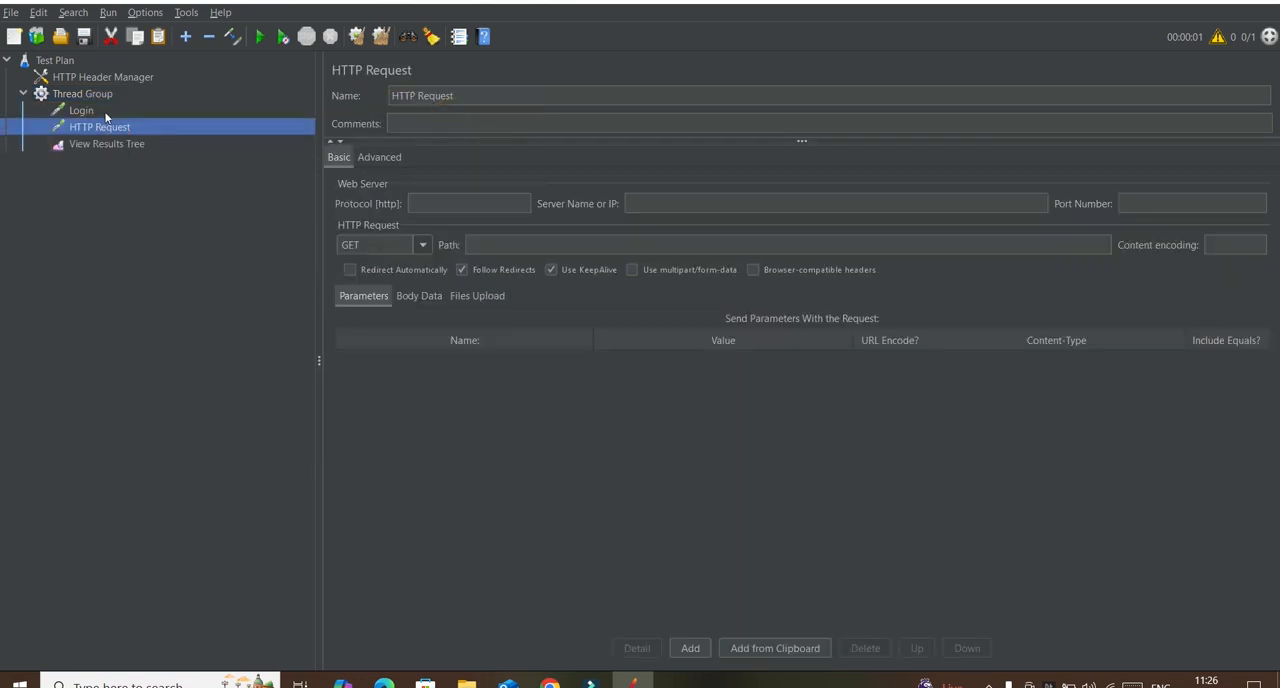
Step: Add a JSON Extractor post-processor to the Thread Group
right_click(92, 96)
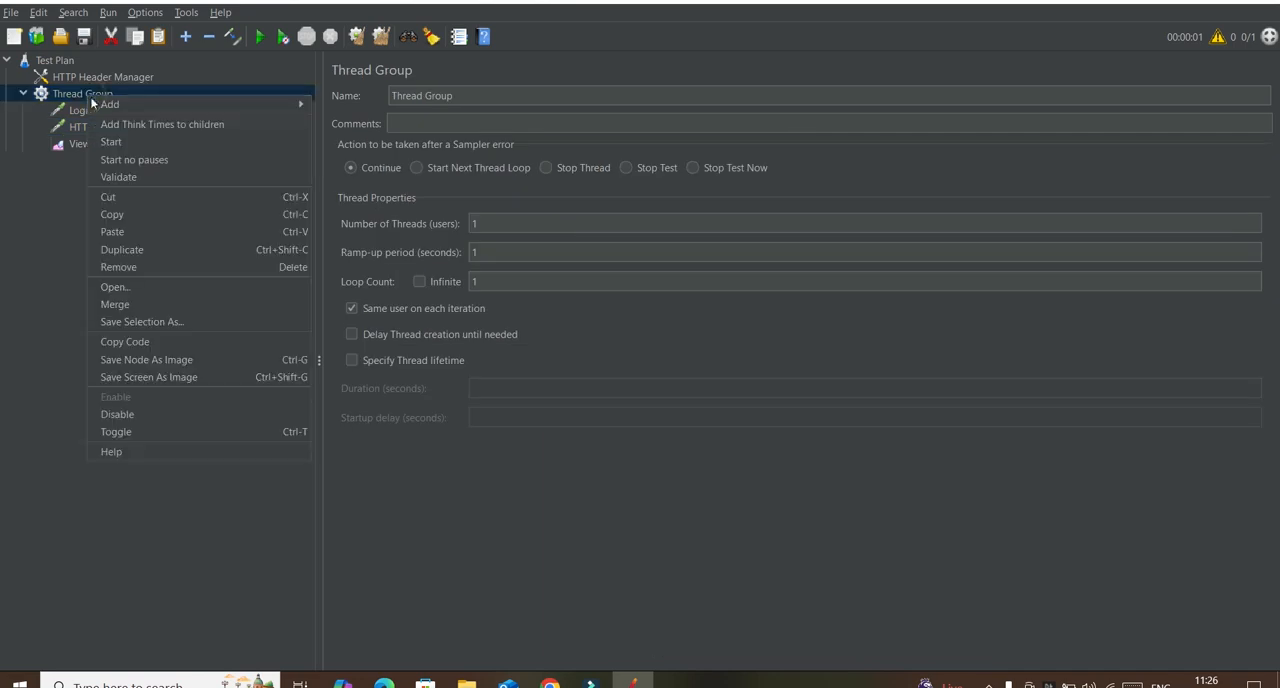
mouse_move(268, 107)
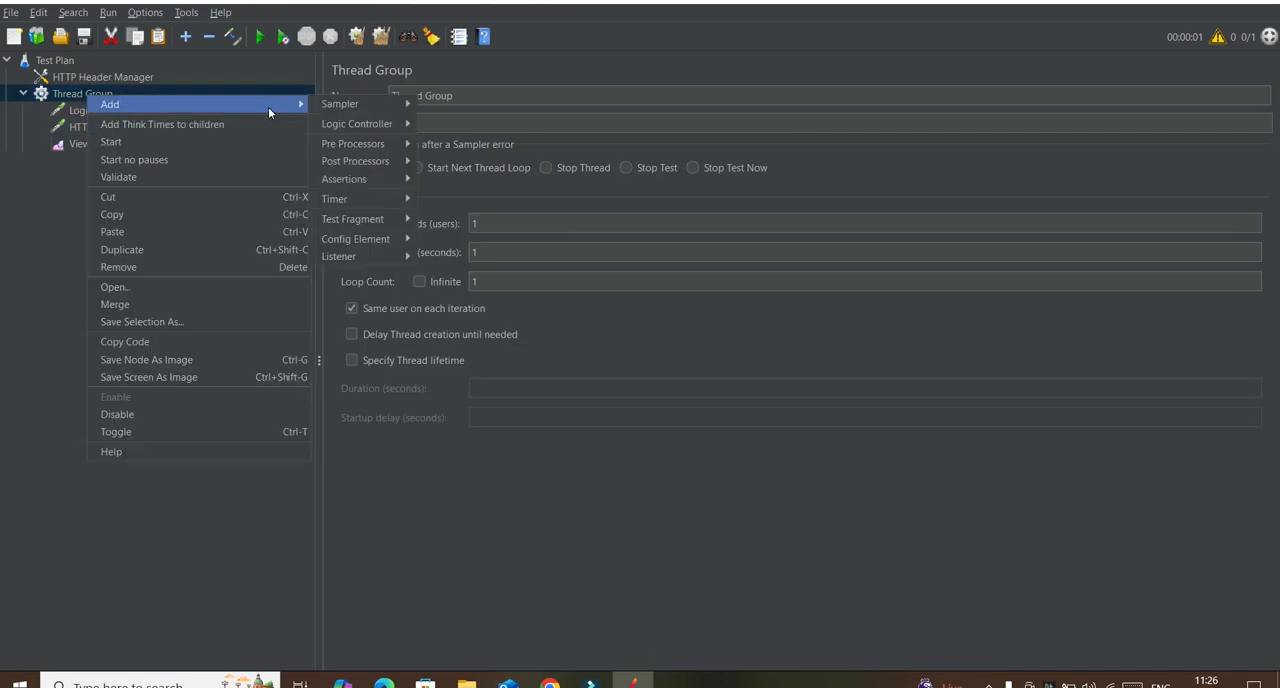
mouse_move(353, 163)
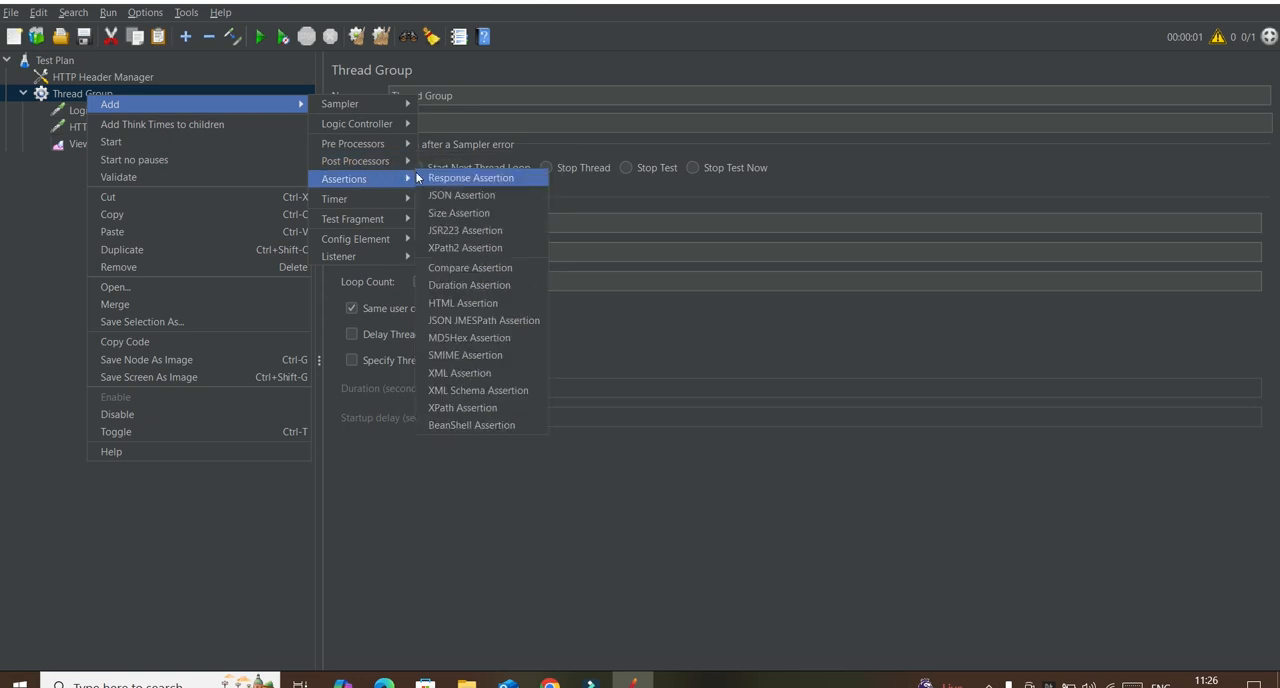
click(447, 177)
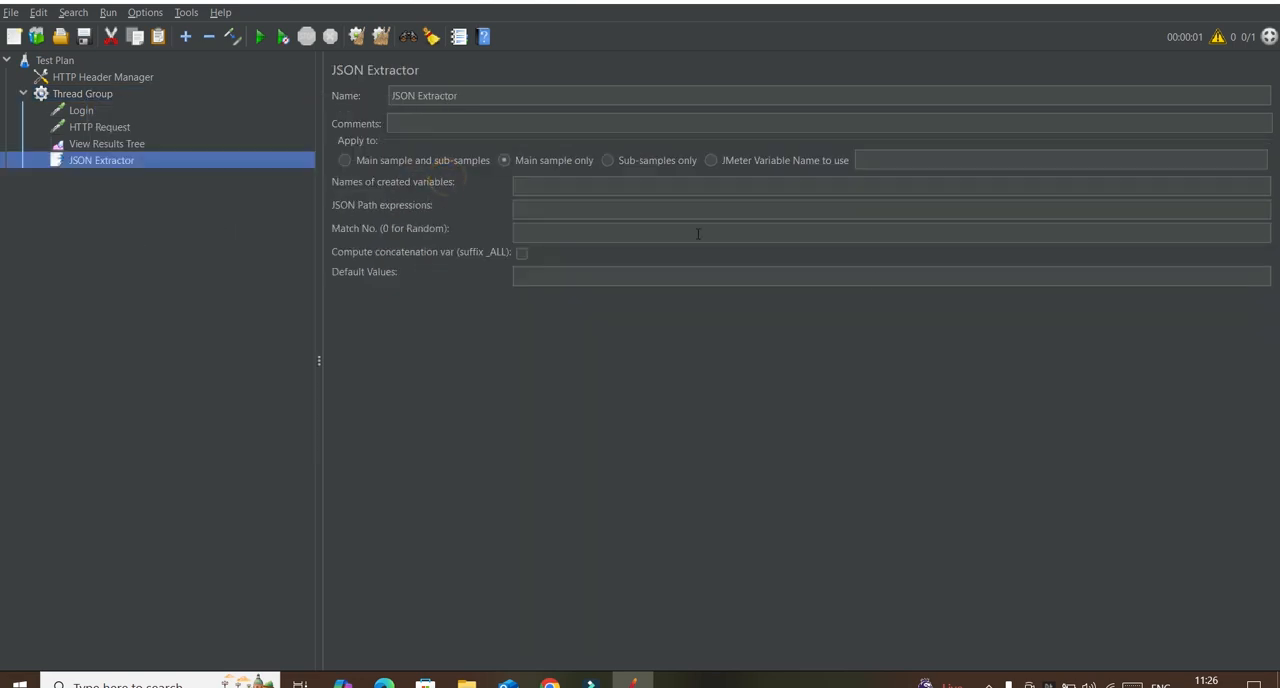
Step: Check the JSON Extractor's variable name and path fields against the access token key in the Login response body
click(548, 183)
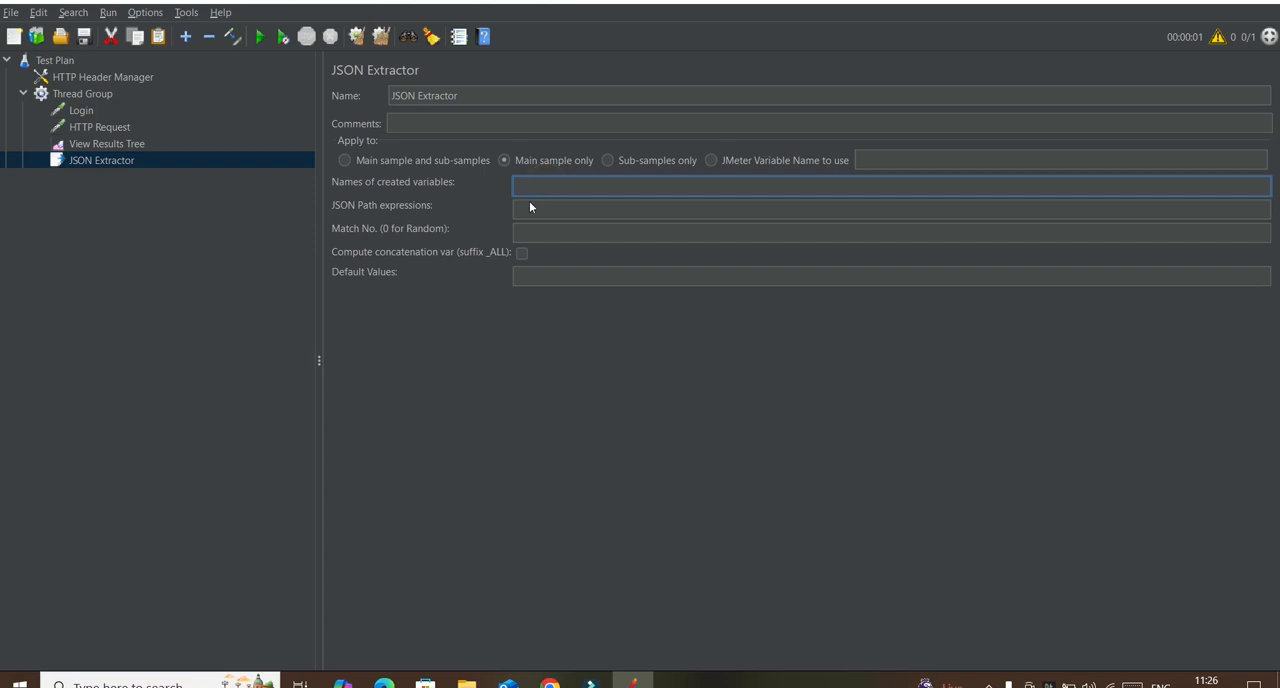
click(530, 211)
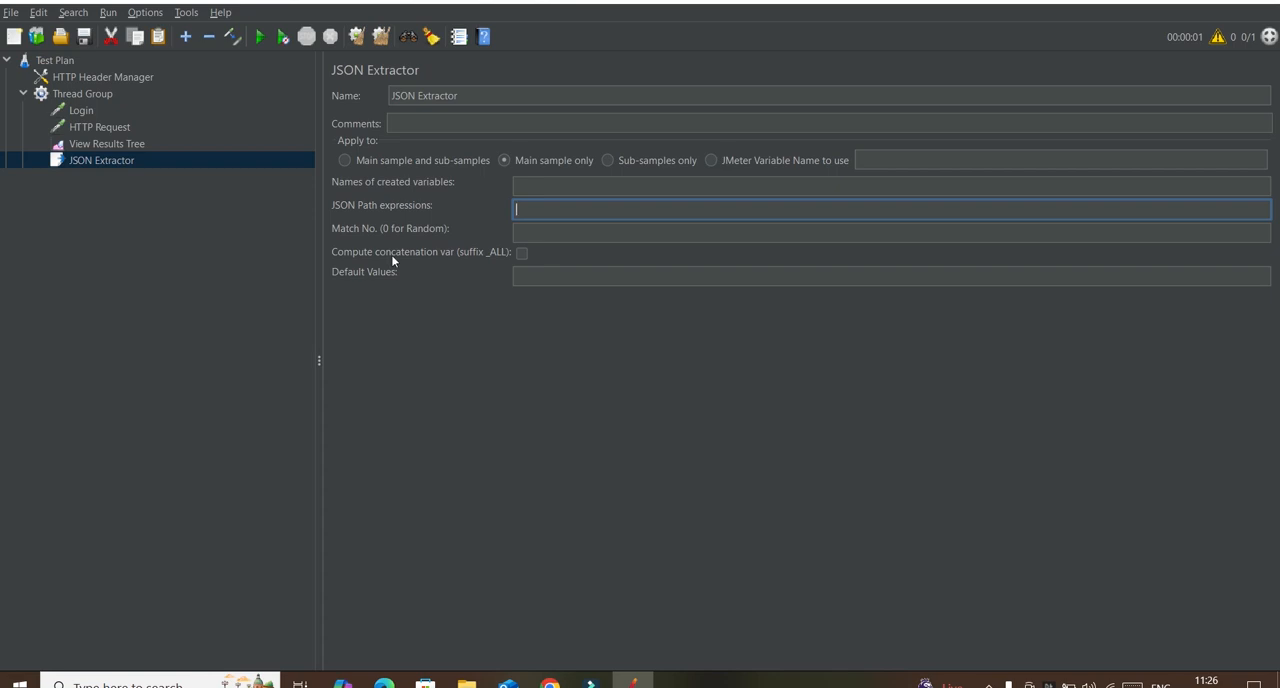
click(100, 143)
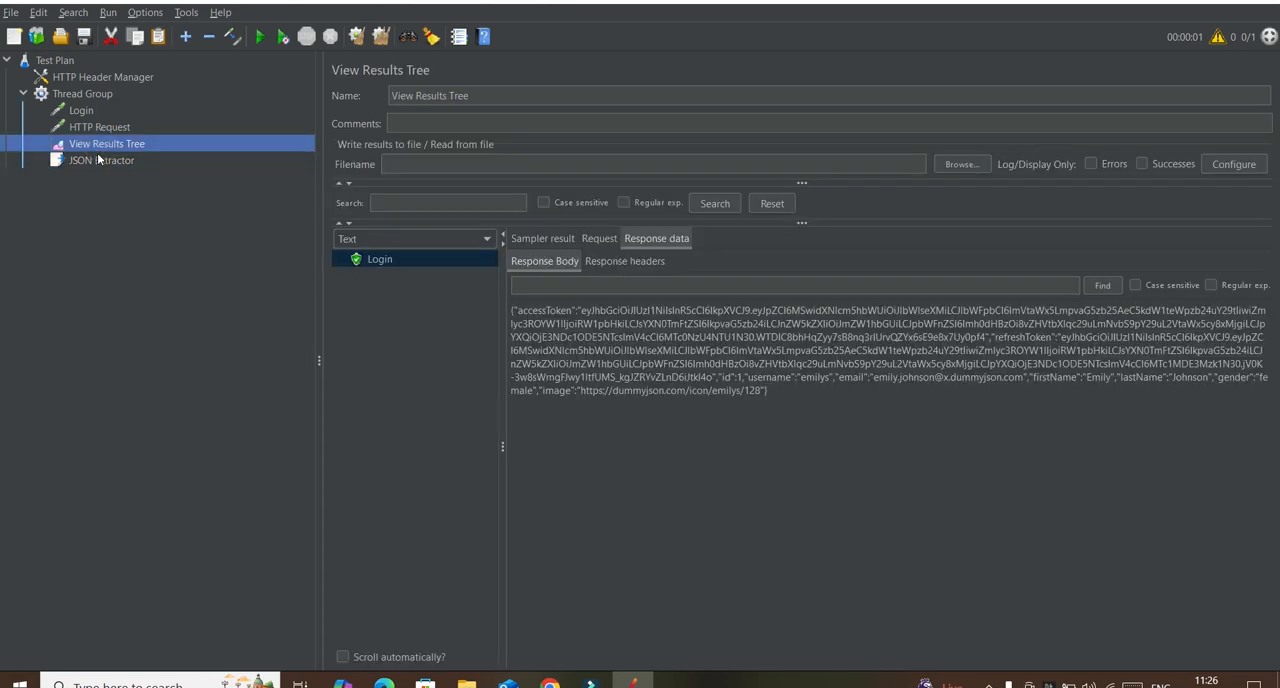
click(533, 312)
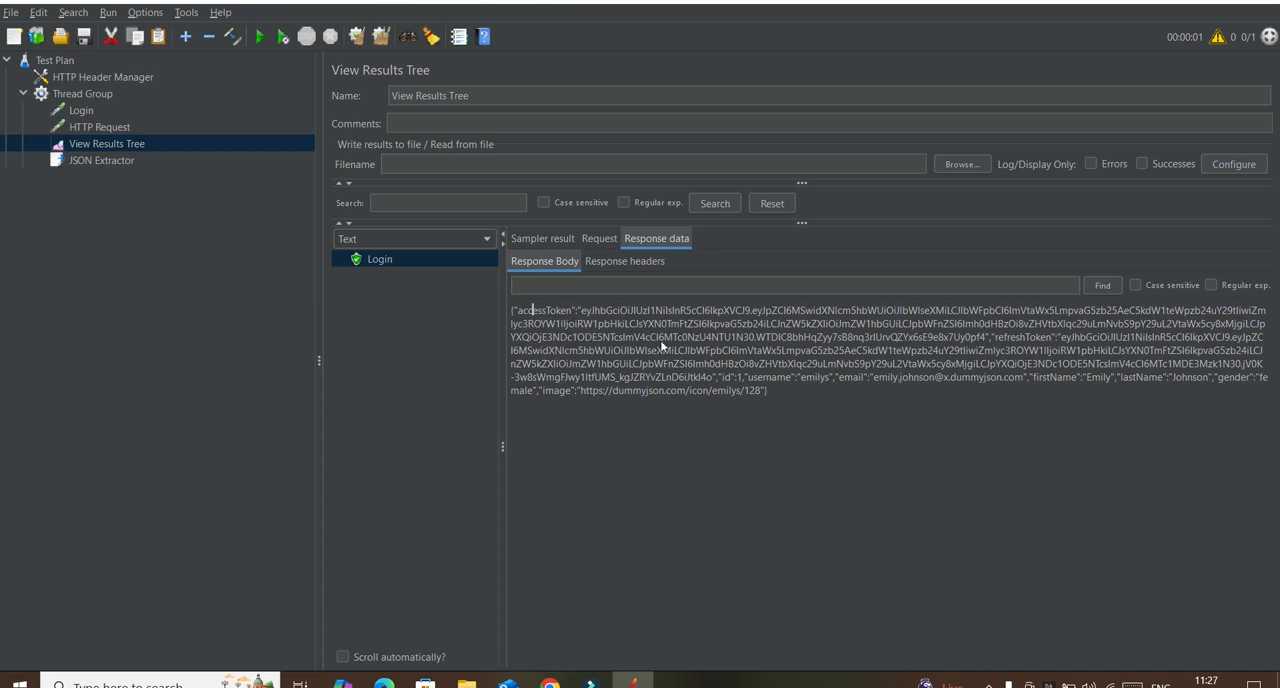
Step: Rename the second HTTP Request sampler as Authentication
click(97, 127)
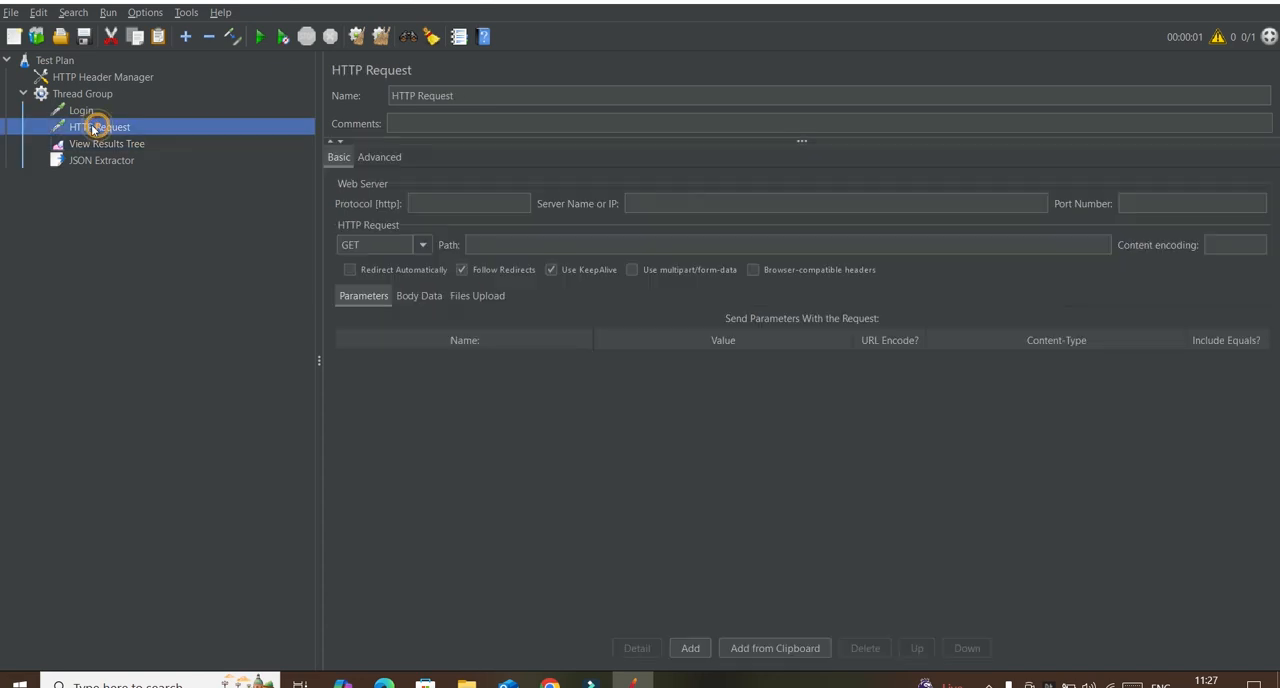
triple_click(547, 101)
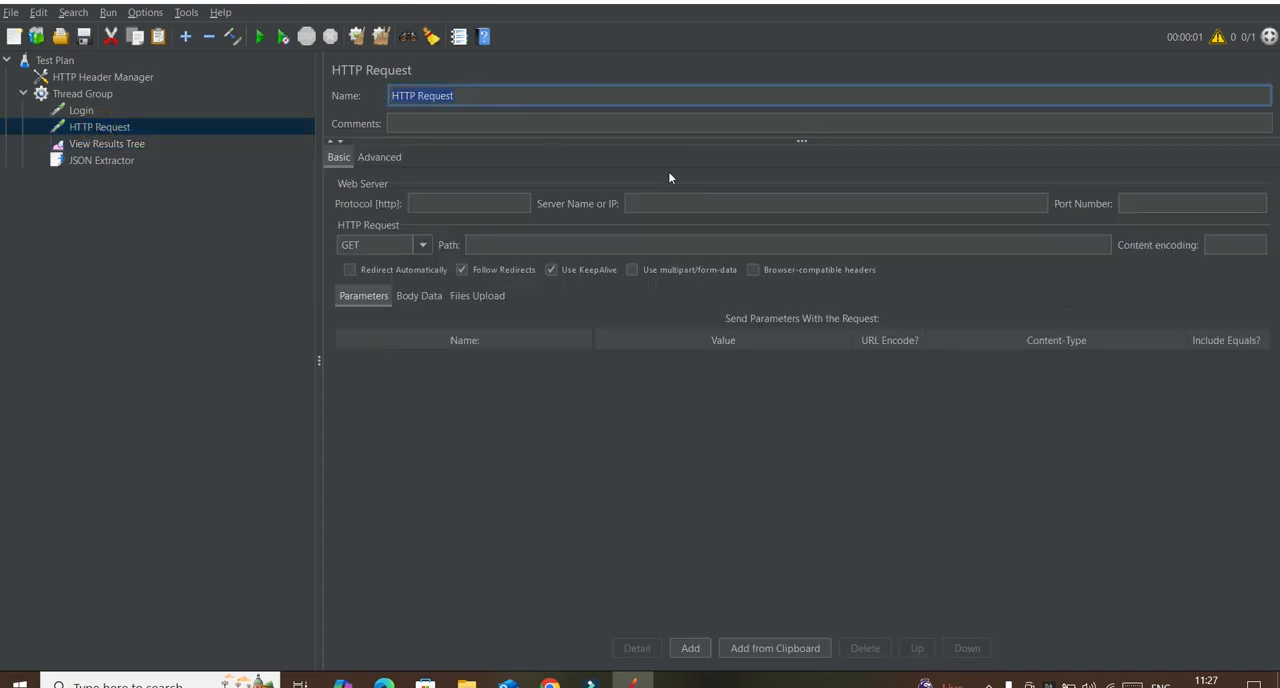
text(Authentication)
Step: Move the JSON Extractor between the Login and Authentication samplers in the Thread Group
click(108, 146)
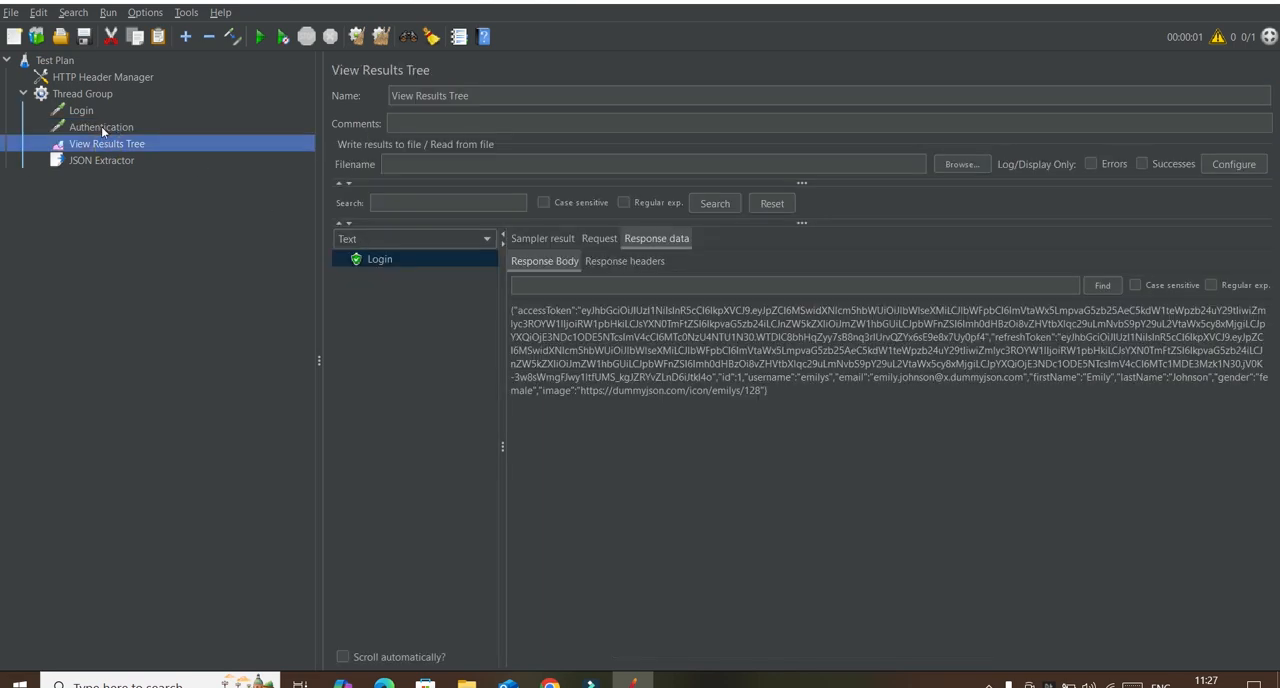
click(88, 164)
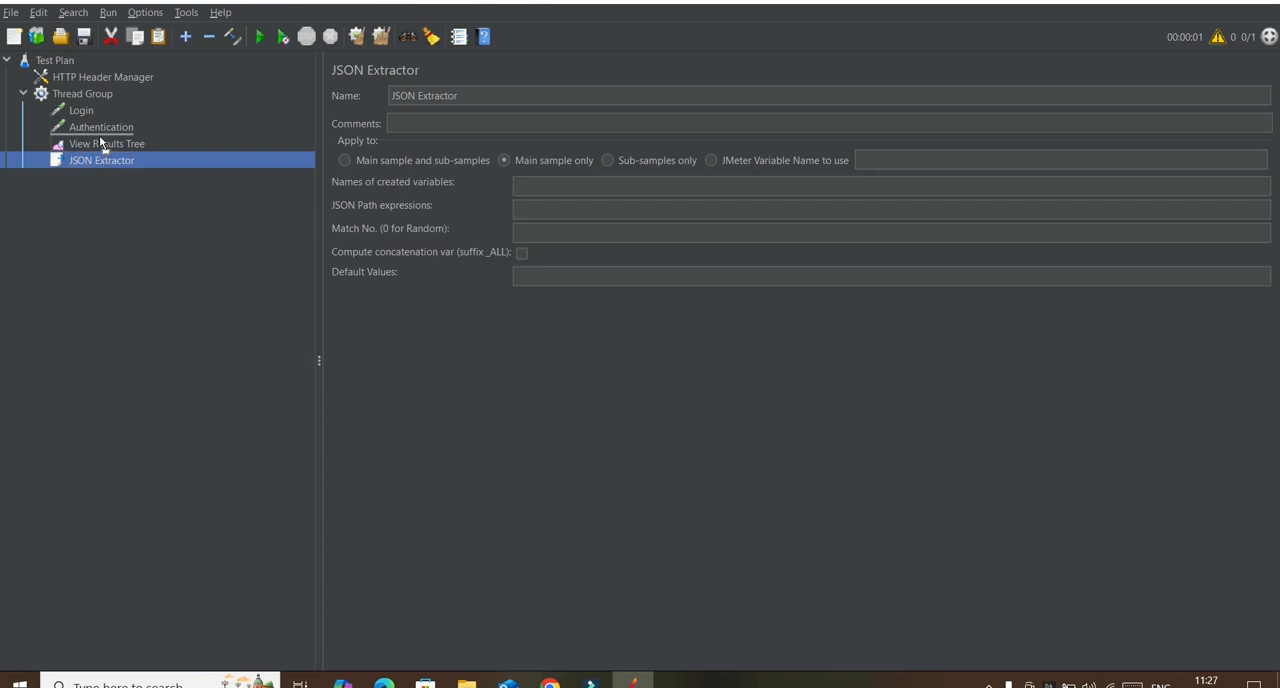
drag(101, 143, 99, 124)
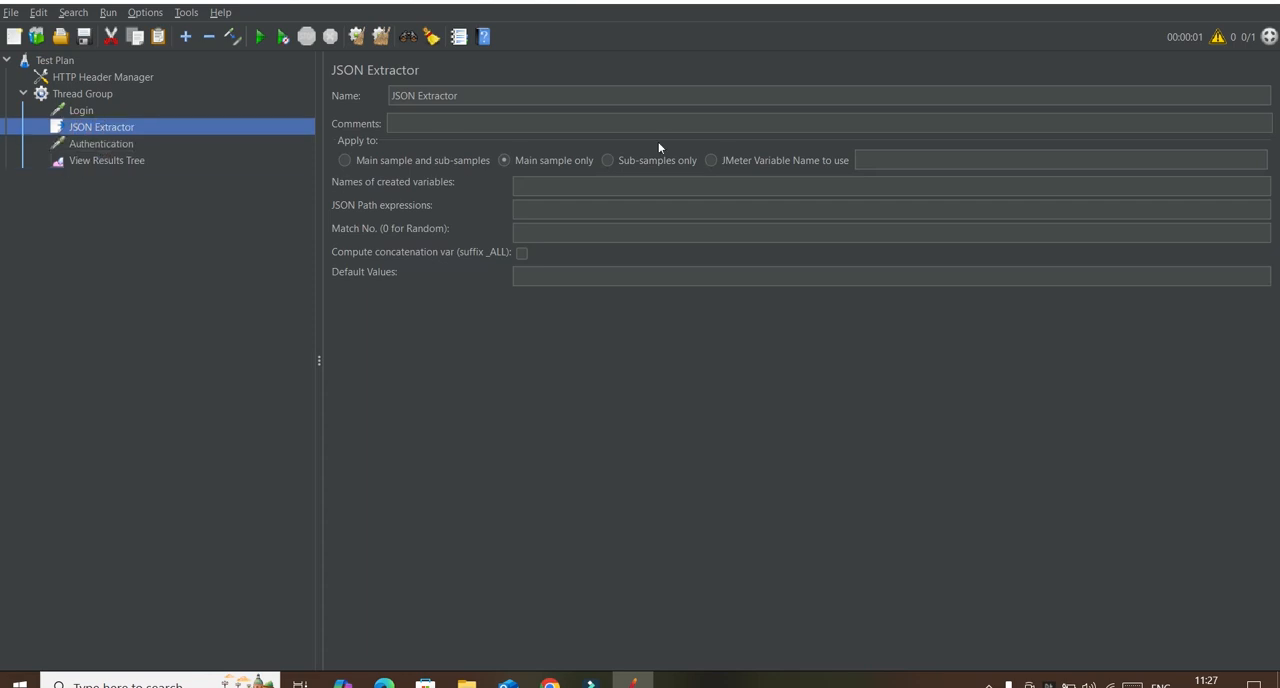
Step: Configure the JSON Extractor with created variable token, JSON Path expression accessToken and match number 1
click(549, 181)
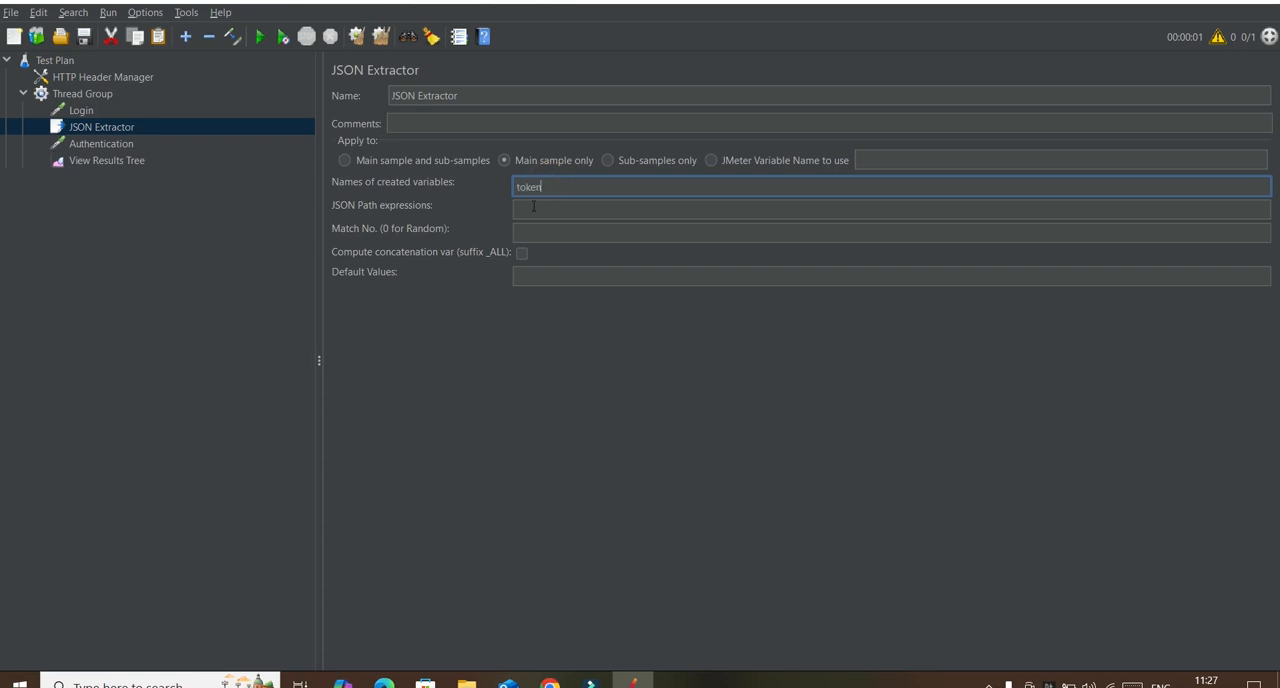
click(94, 162)
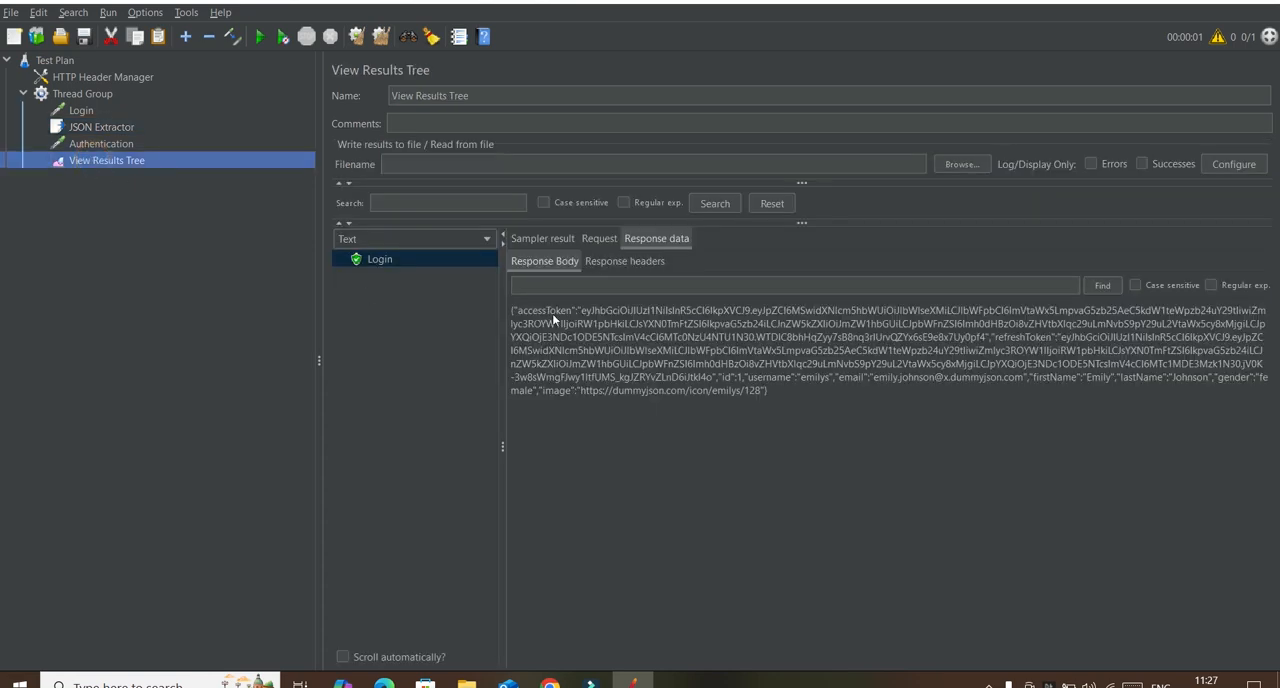
click(102, 127)
click(533, 210)
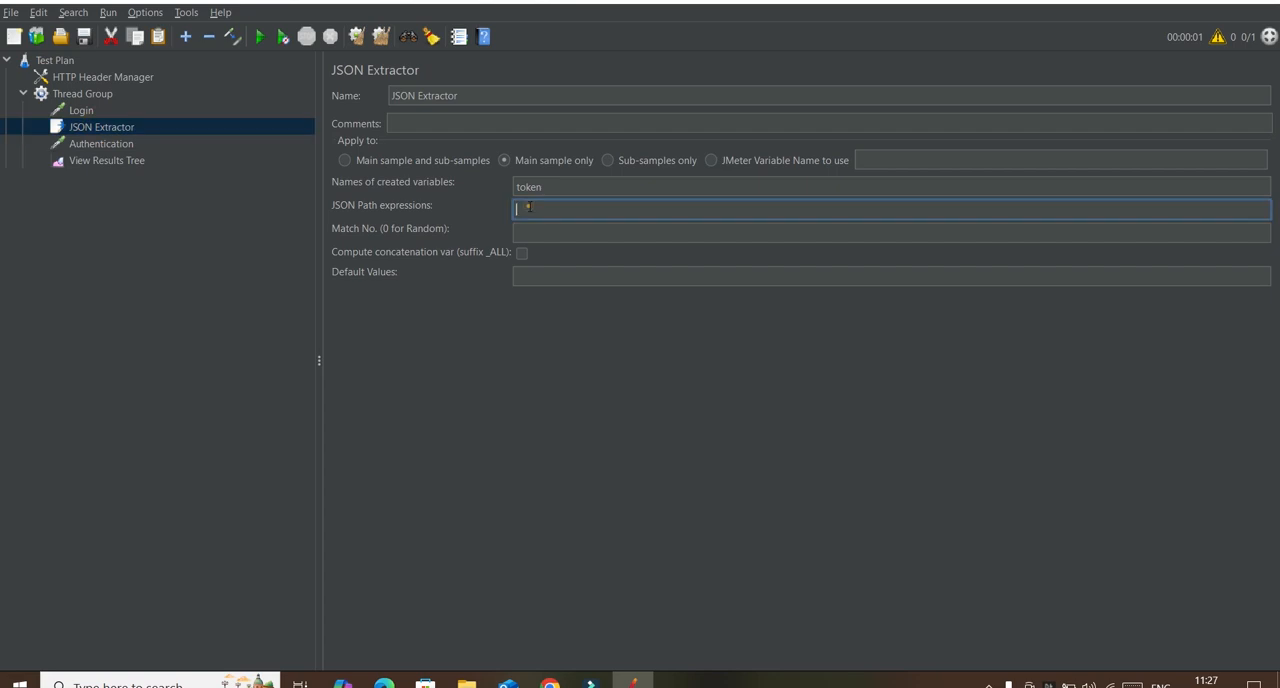
text(accessToken)
click(553, 230)
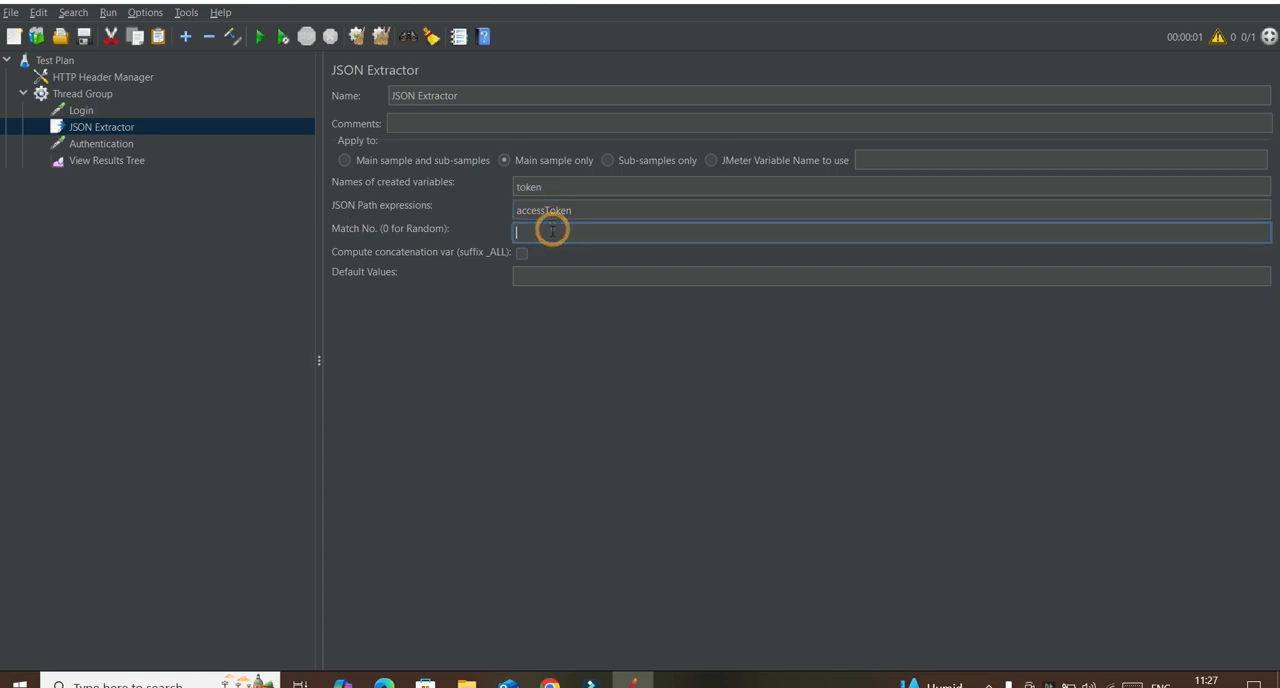
text(1)
click(551, 188)
double_click(551, 188)
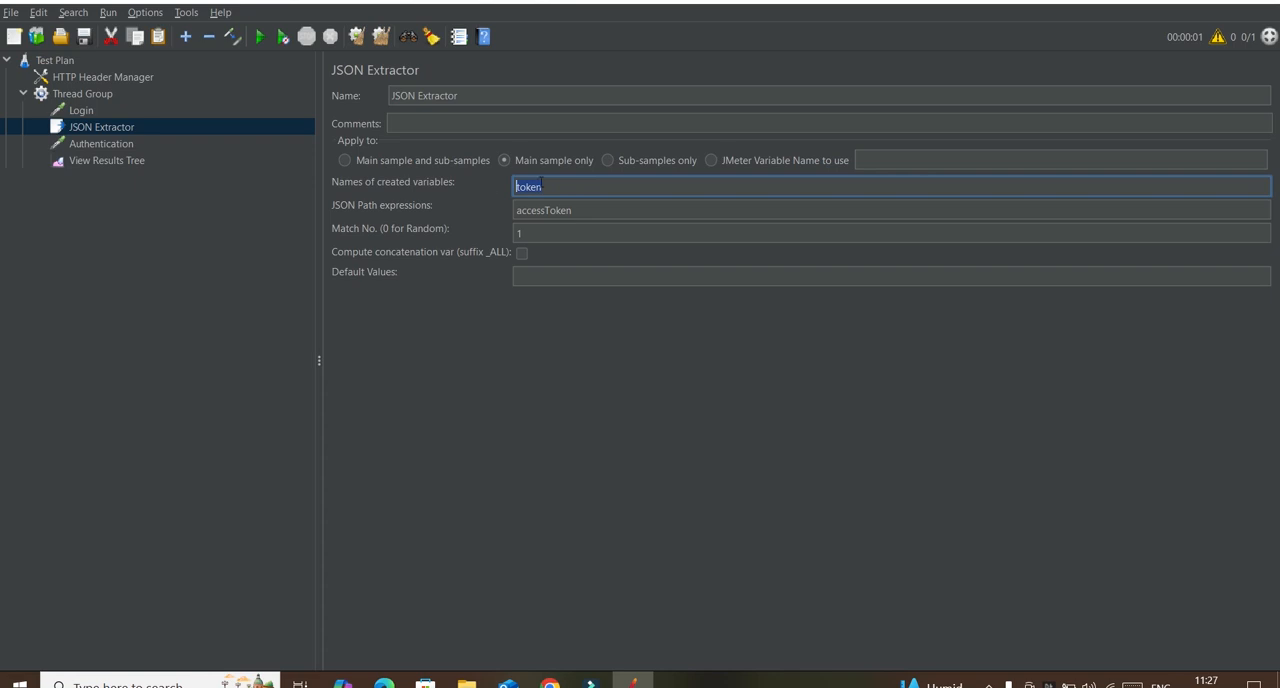
click(540, 182)
drag(546, 185, 511, 188)
double_click(540, 210)
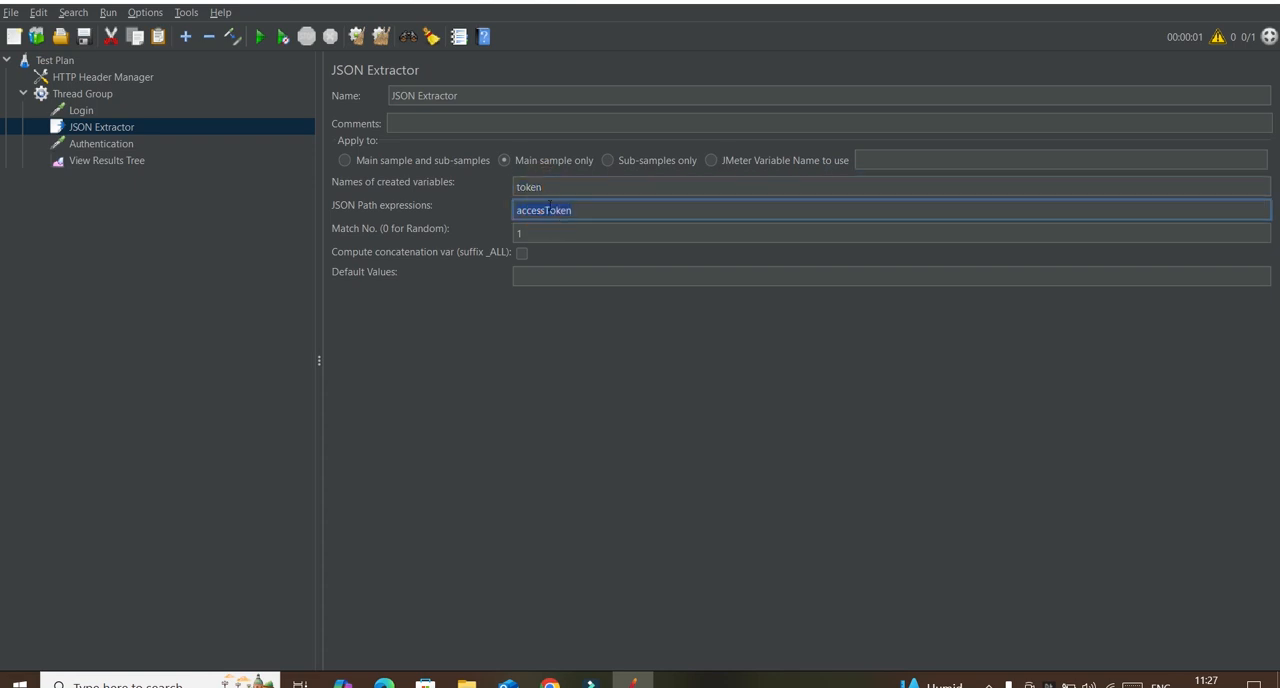
click(550, 210)
double_click(553, 187)
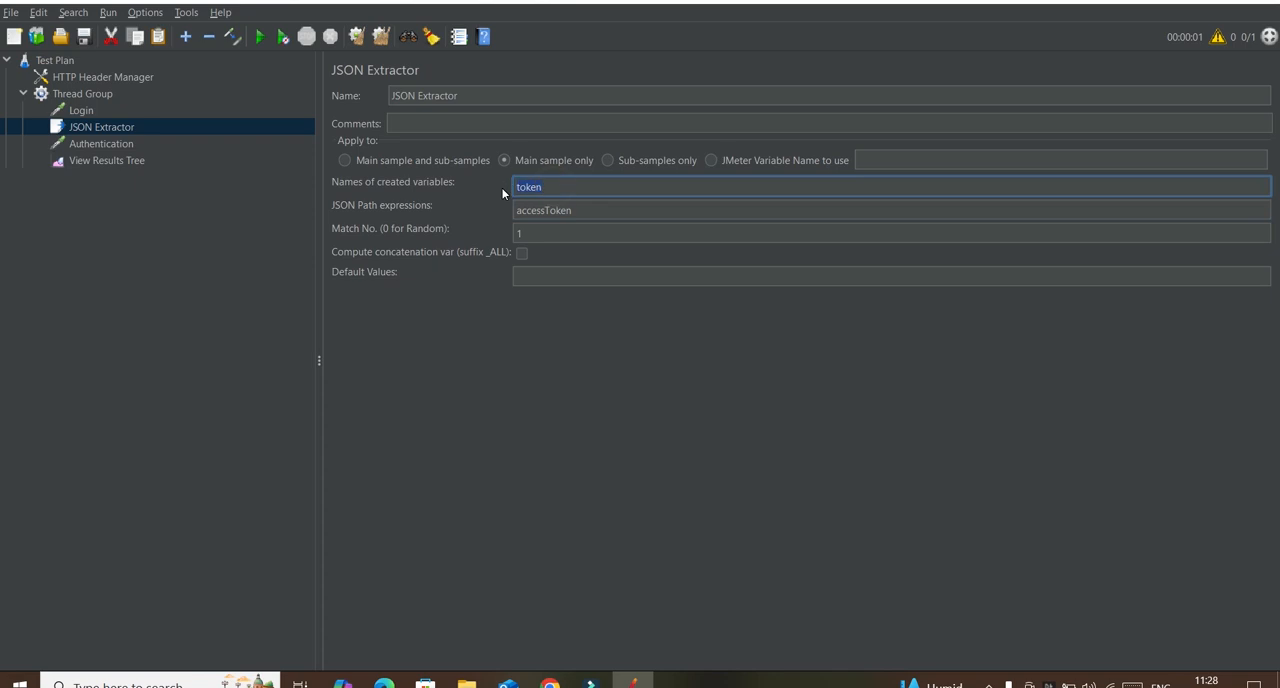
Step: Switch to the DummyJSON docs in the browser and copy the Authorization header name from the Get current auth user example
click(550, 684)
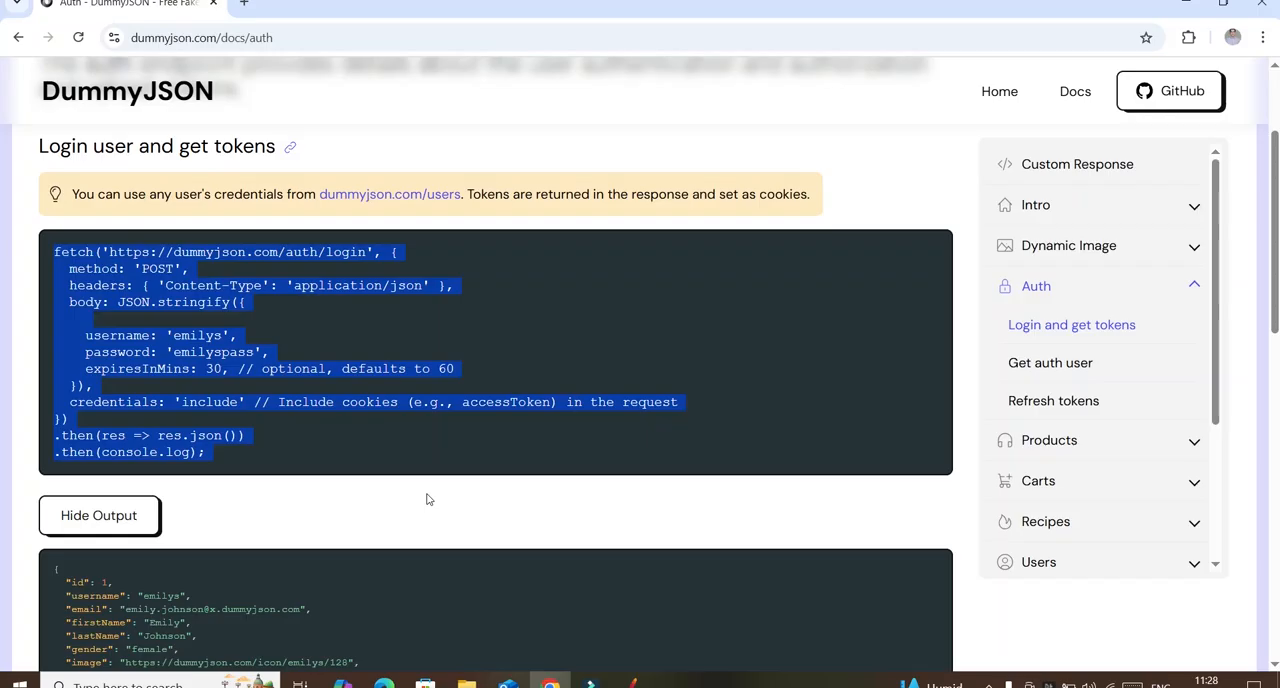
drag(1277, 203, 1267, 353)
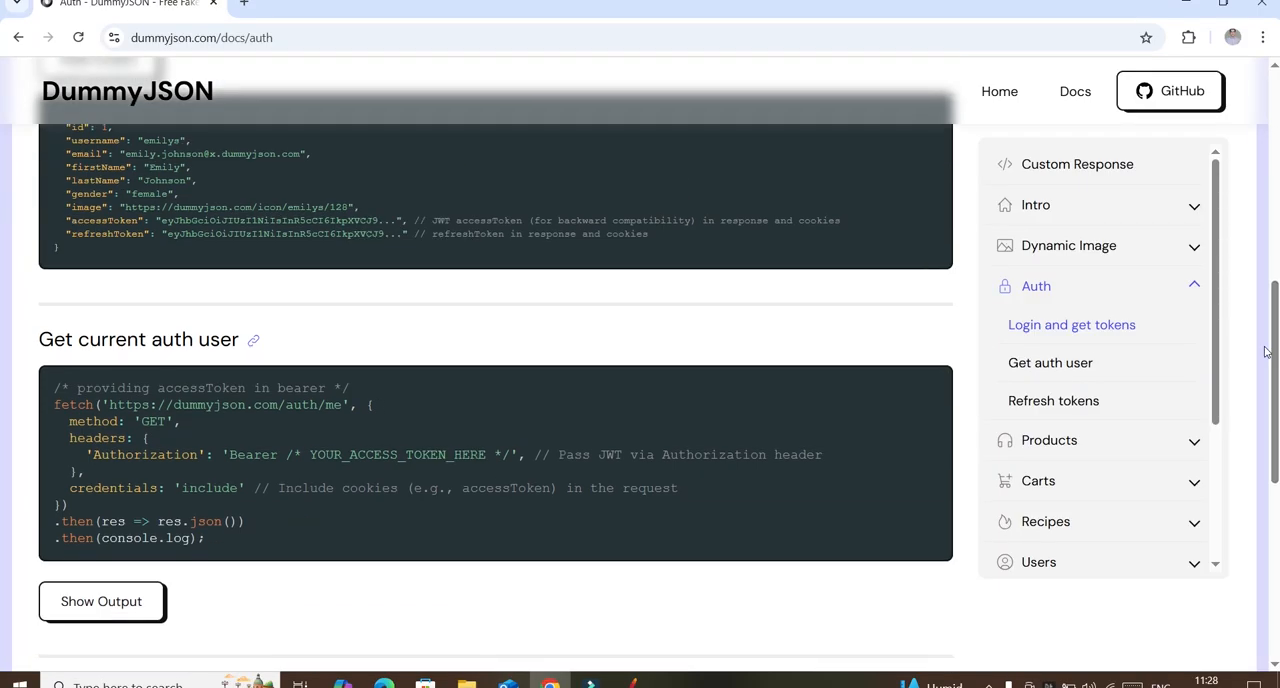
double_click(133, 454)
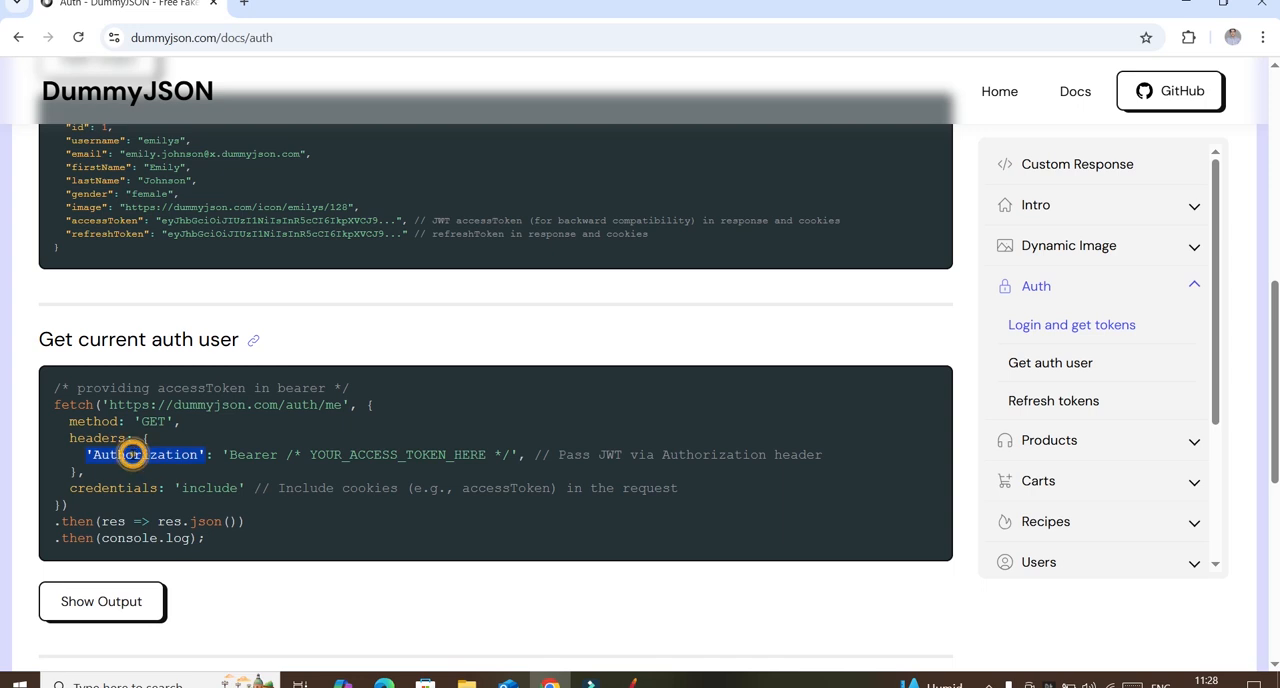
drag(518, 454, 224, 454)
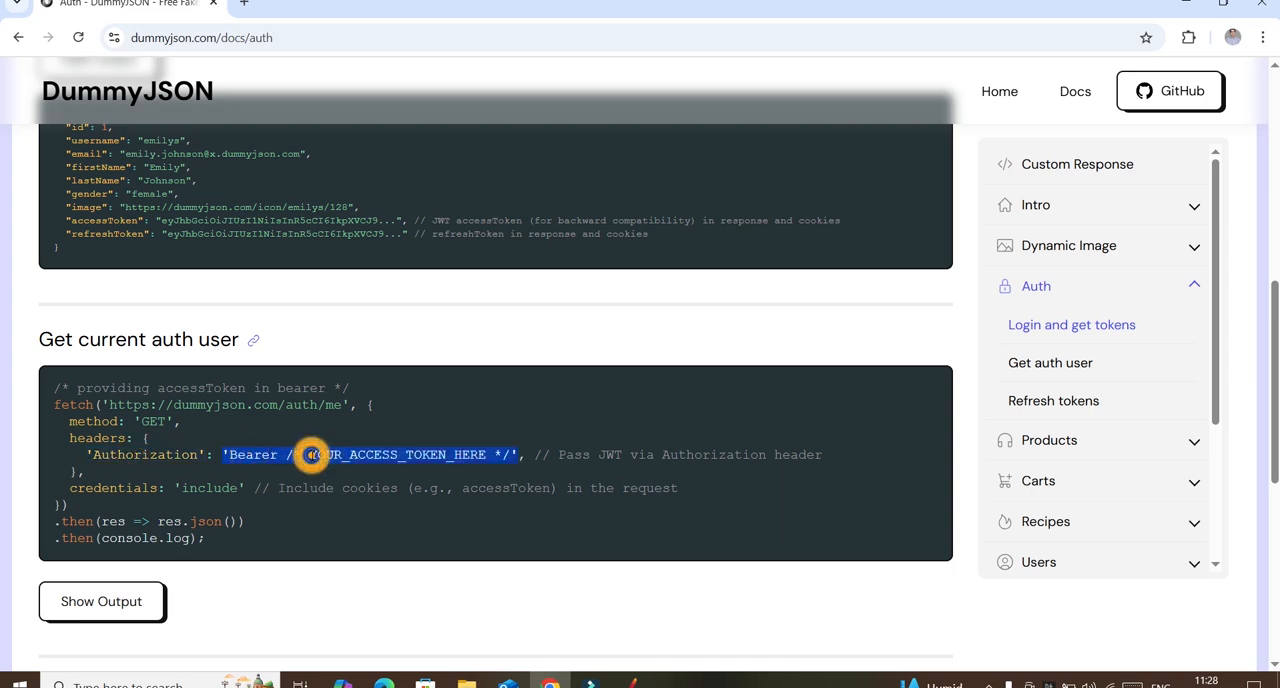
double_click(134, 454)
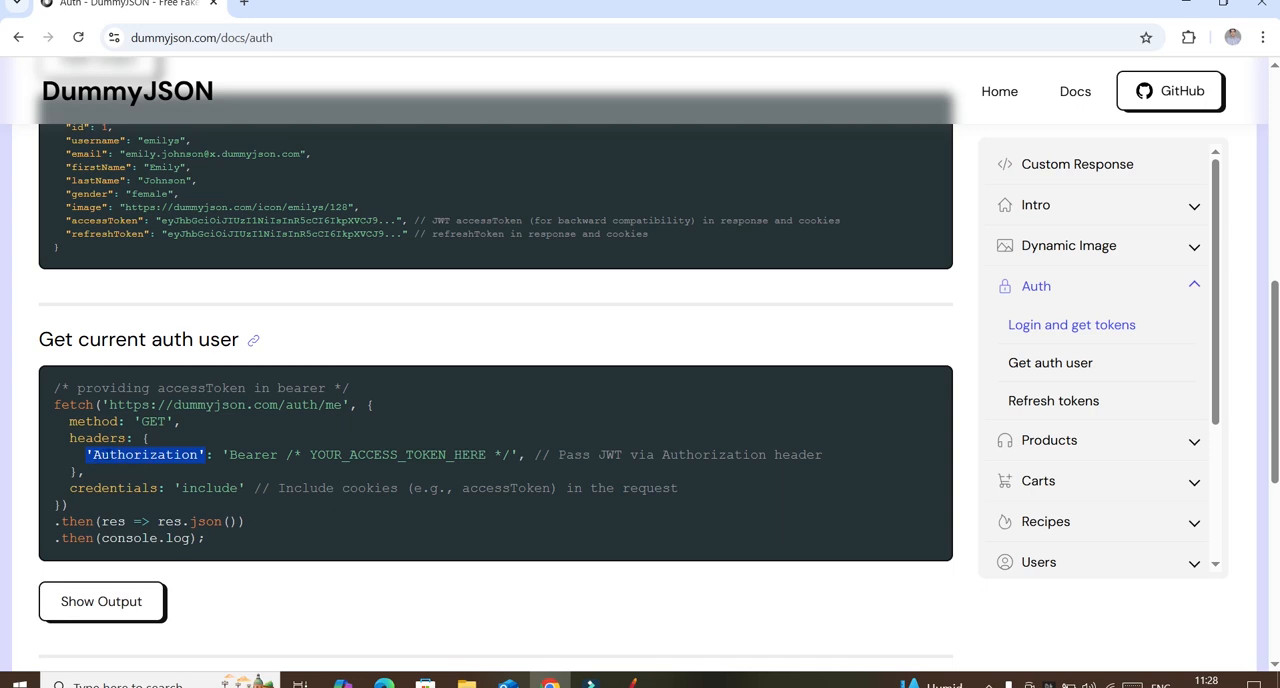
triple_click(98, 460)
double_click(98, 455)
Step: Return to JMeter and add an Authorization header with the value Bearer to the HTTP Header Manager
click(632, 683)
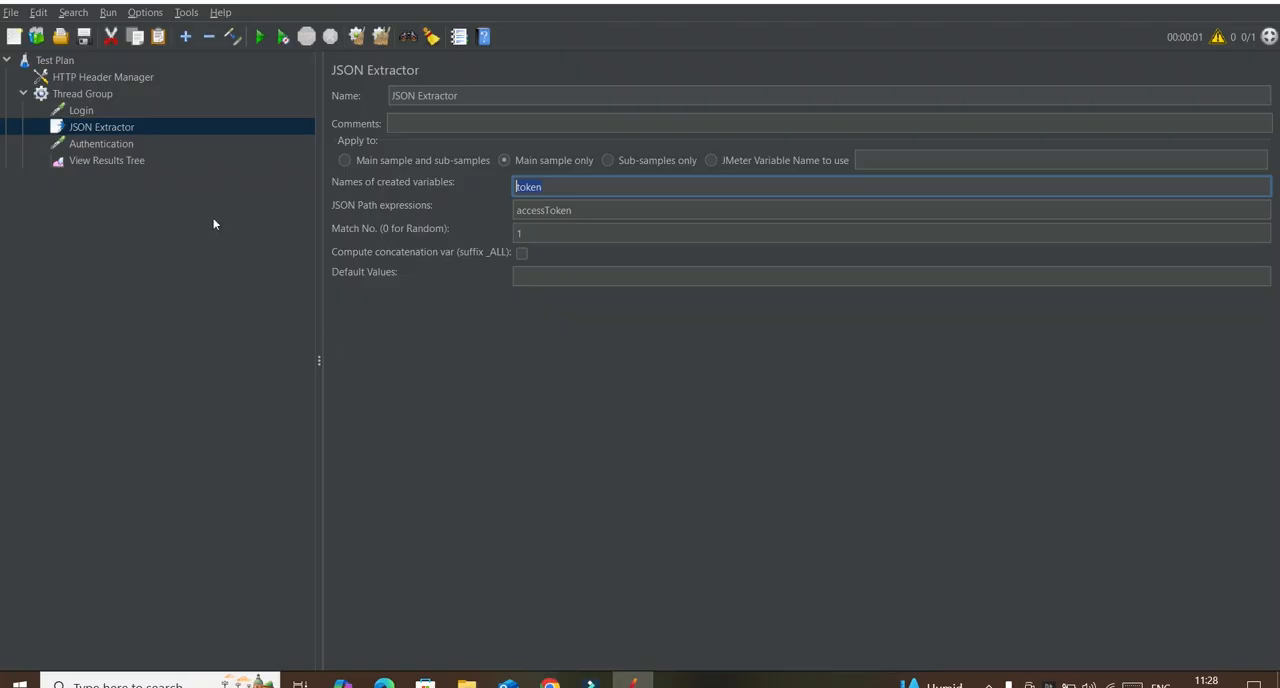
click(82, 93)
click(103, 78)
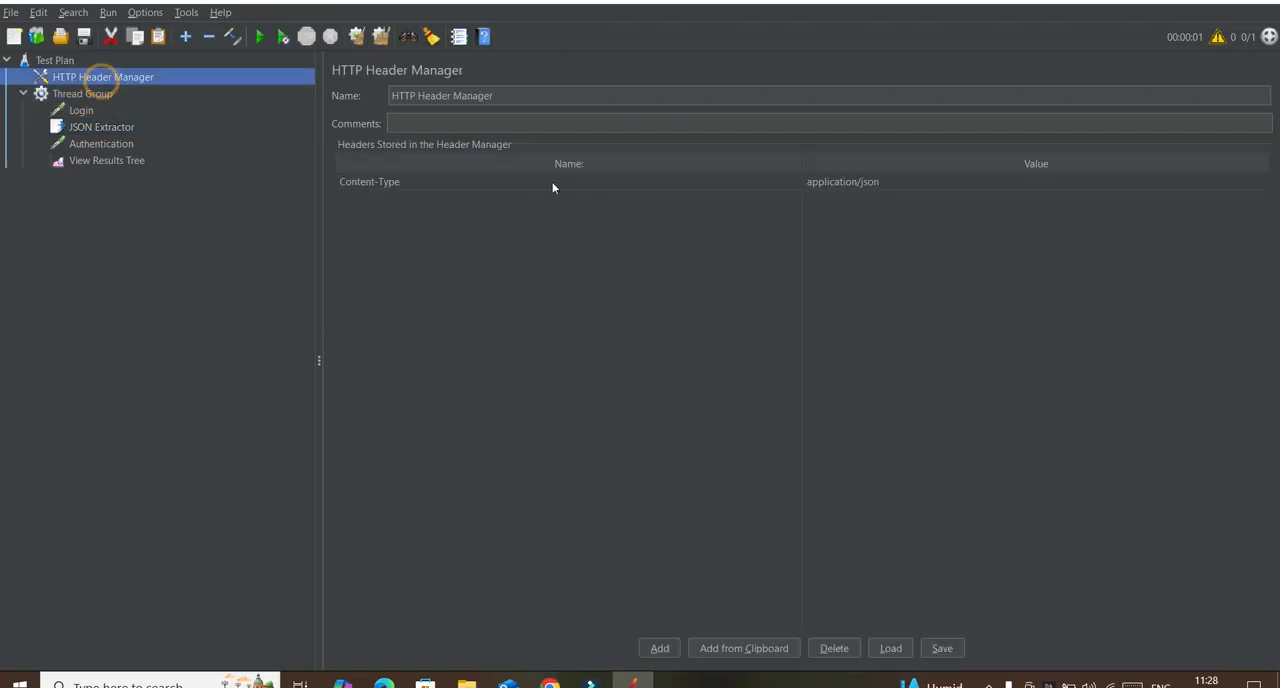
click(660, 648)
double_click(356, 199)
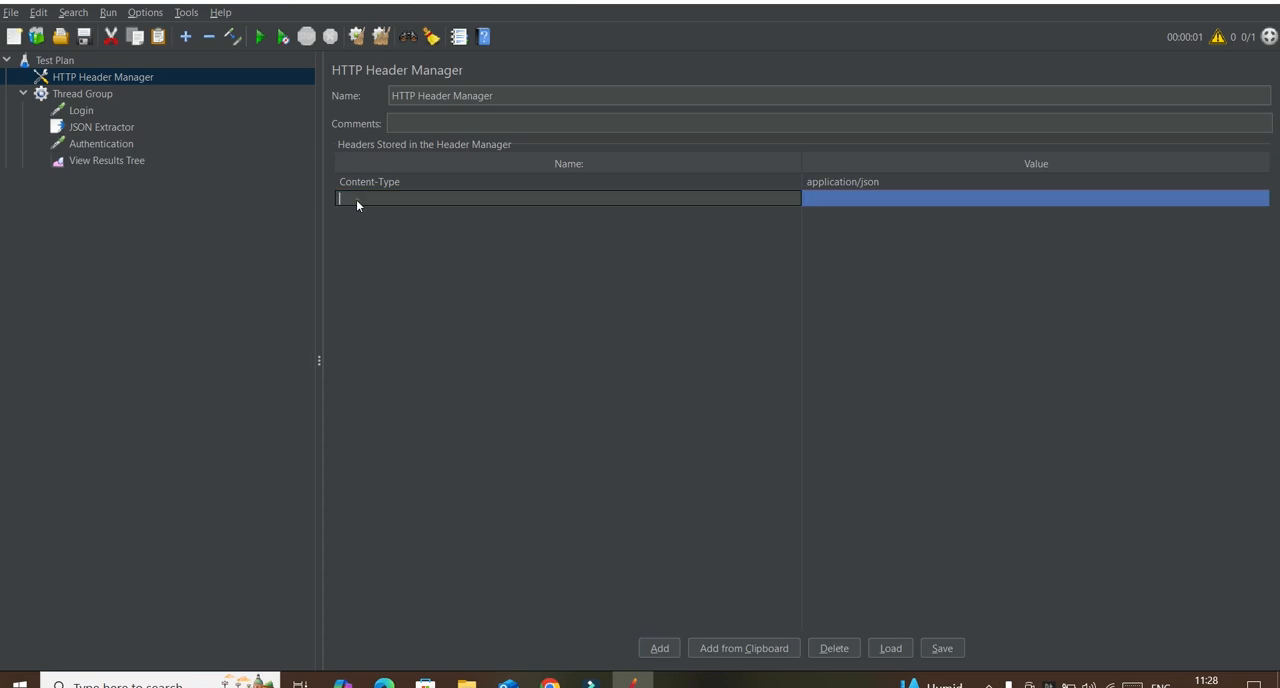
key(BackSpace)
double_click(836, 205)
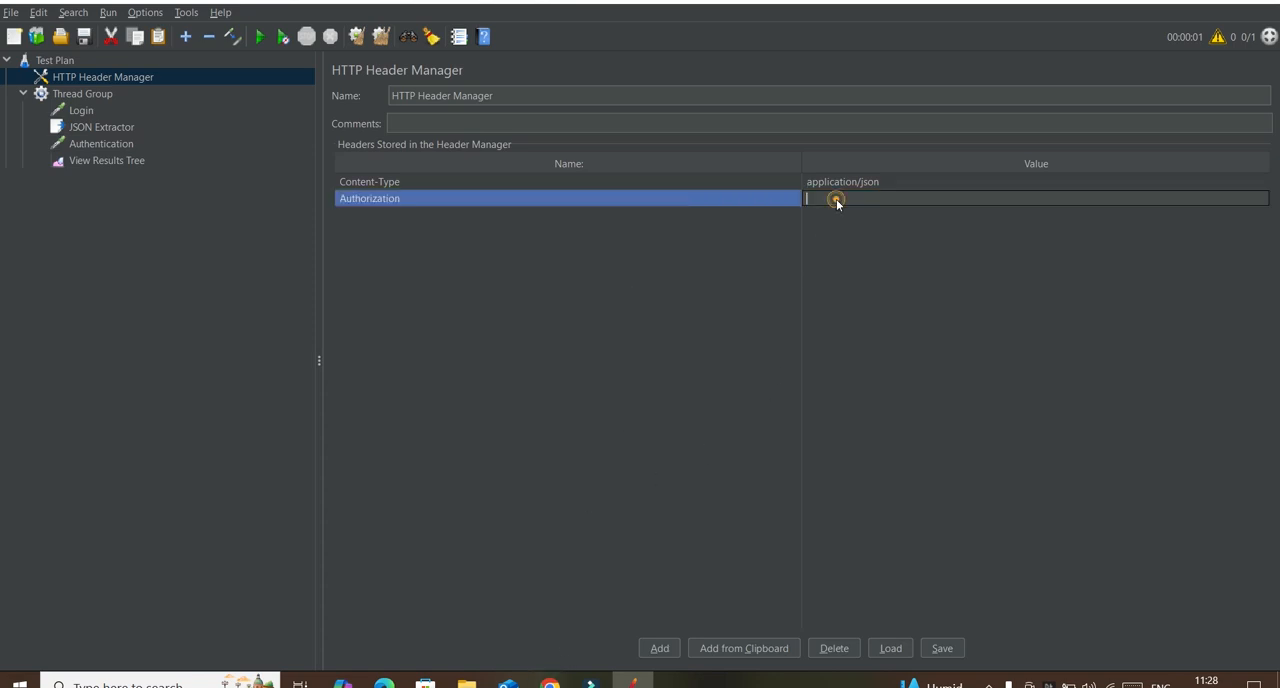
text(Bearer)
Step: Set the JSON Extractor's JSON Path expression to $.accessToken
click(550, 683)
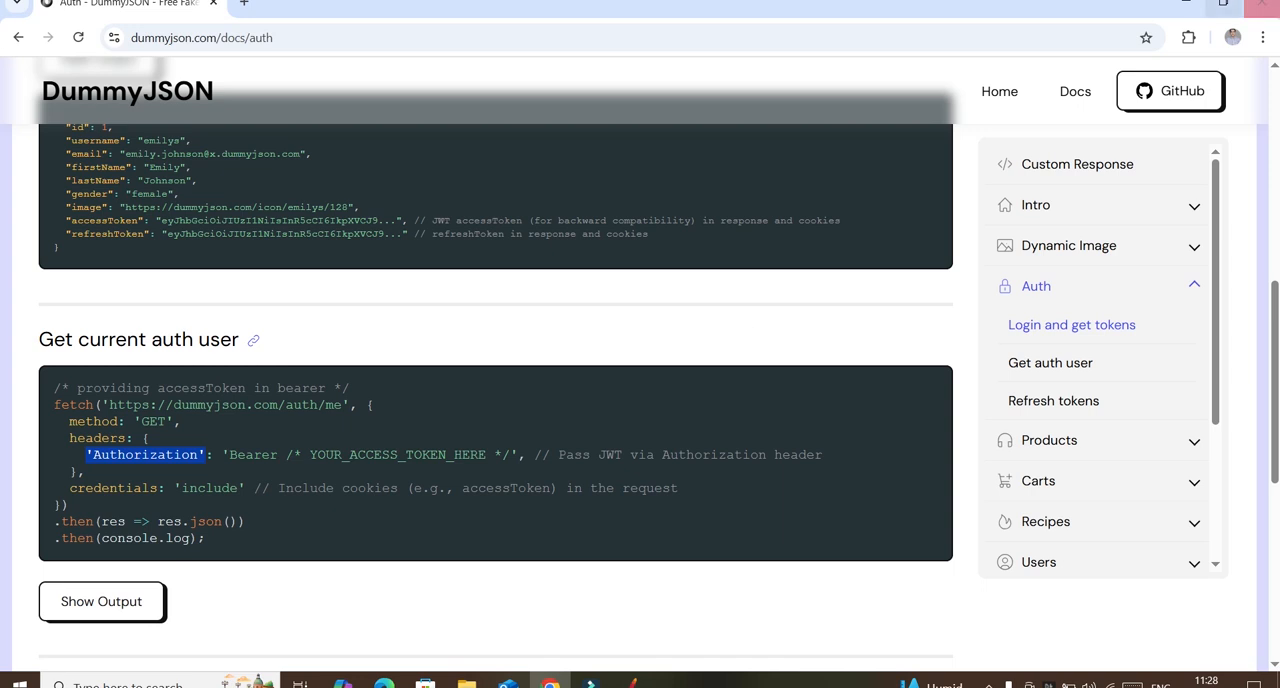
click(1186, 5)
click(90, 127)
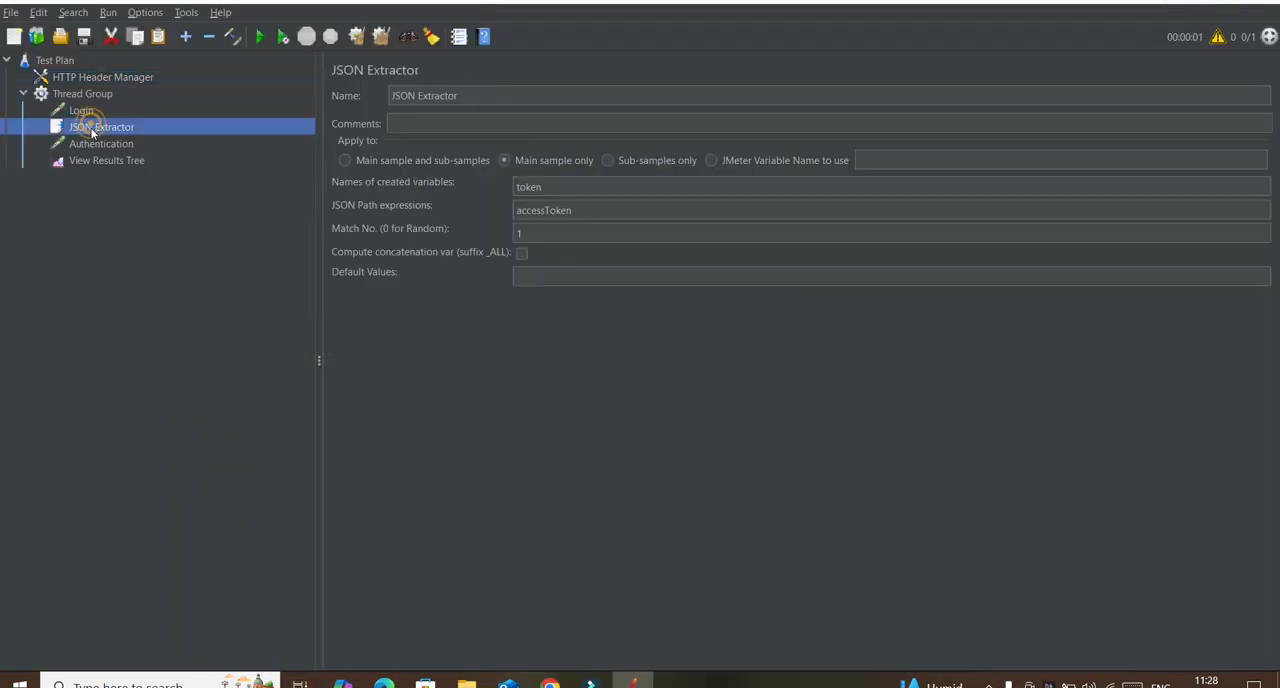
click(550, 190)
double_click(550, 190)
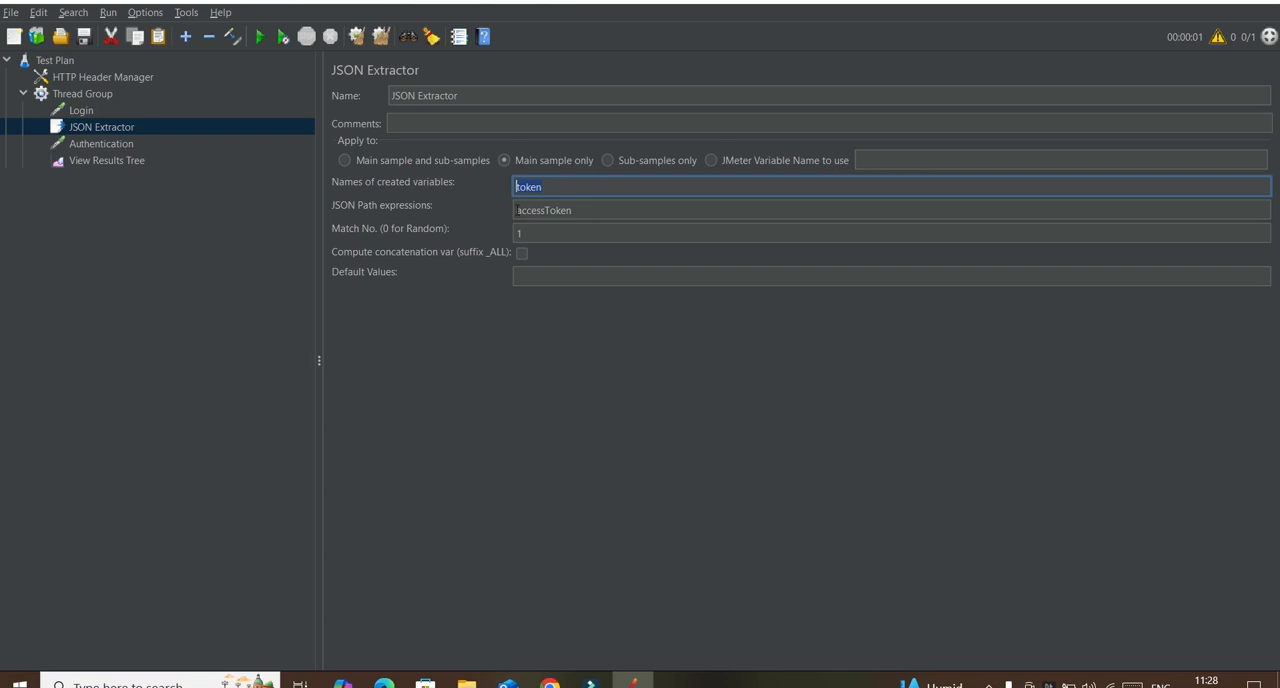
click(516, 209)
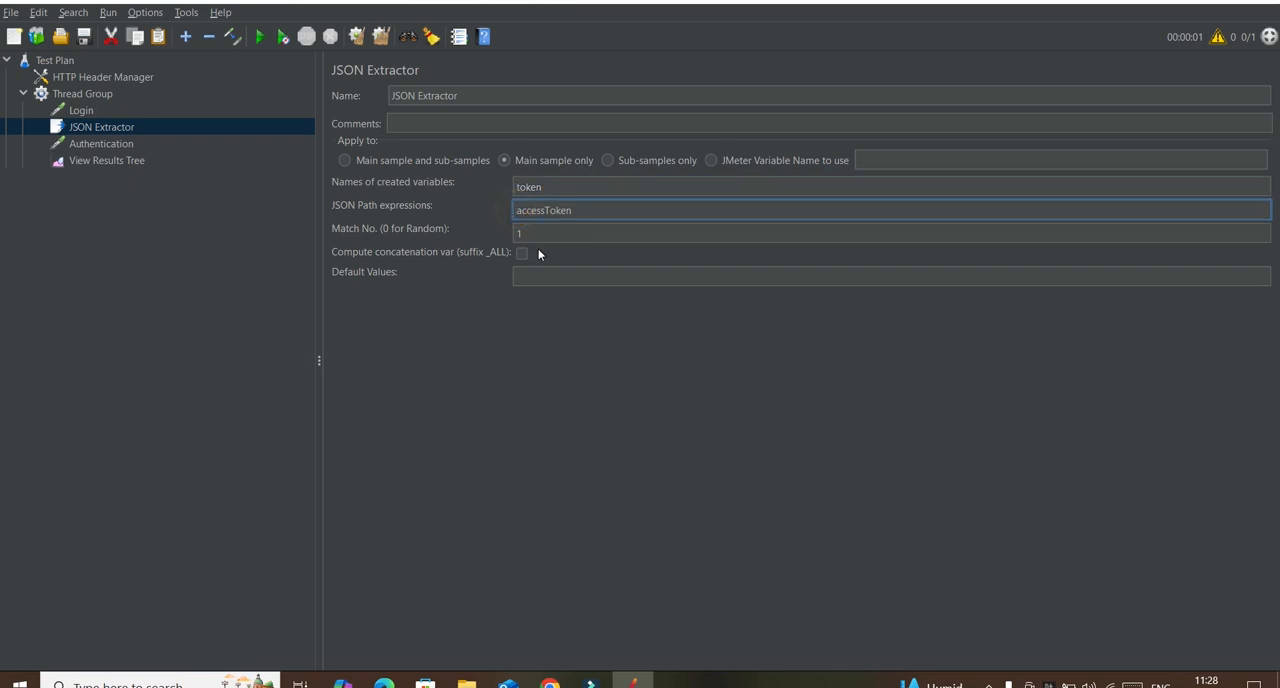
text($.)
click(78, 111)
Step: Change the Authorization header's value in the HTTP Header Manager to Bearer${token}
click(100, 77)
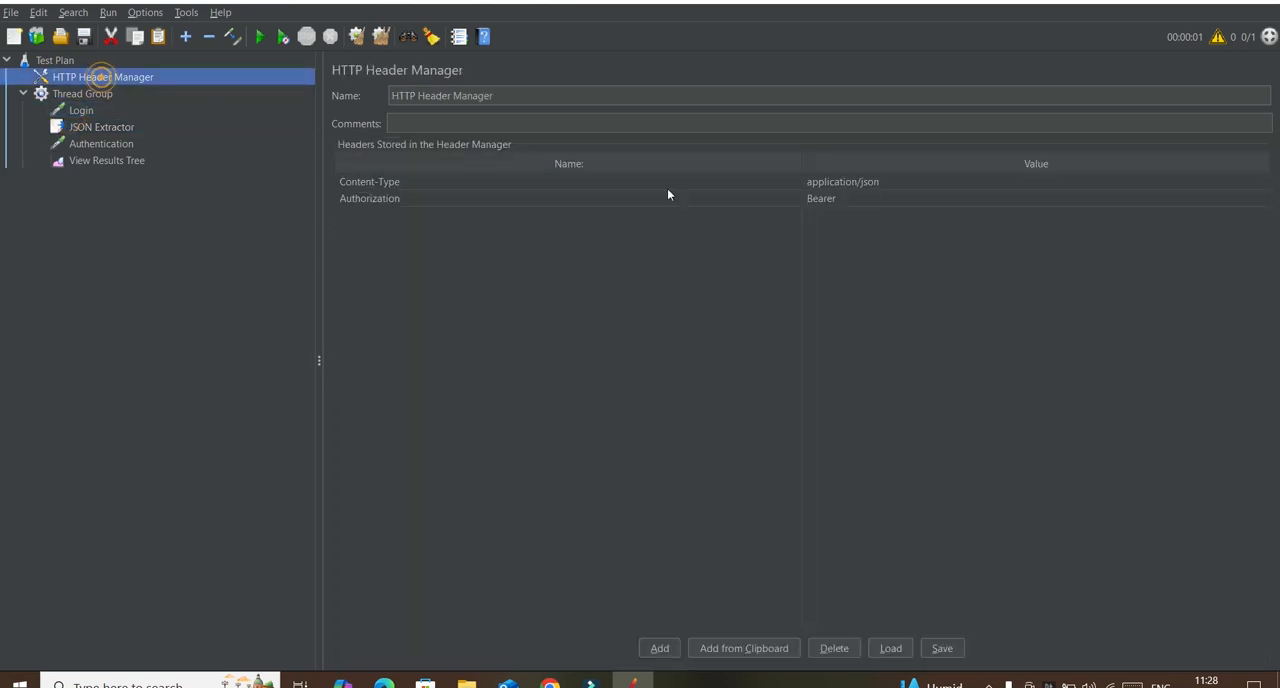
double_click(854, 196)
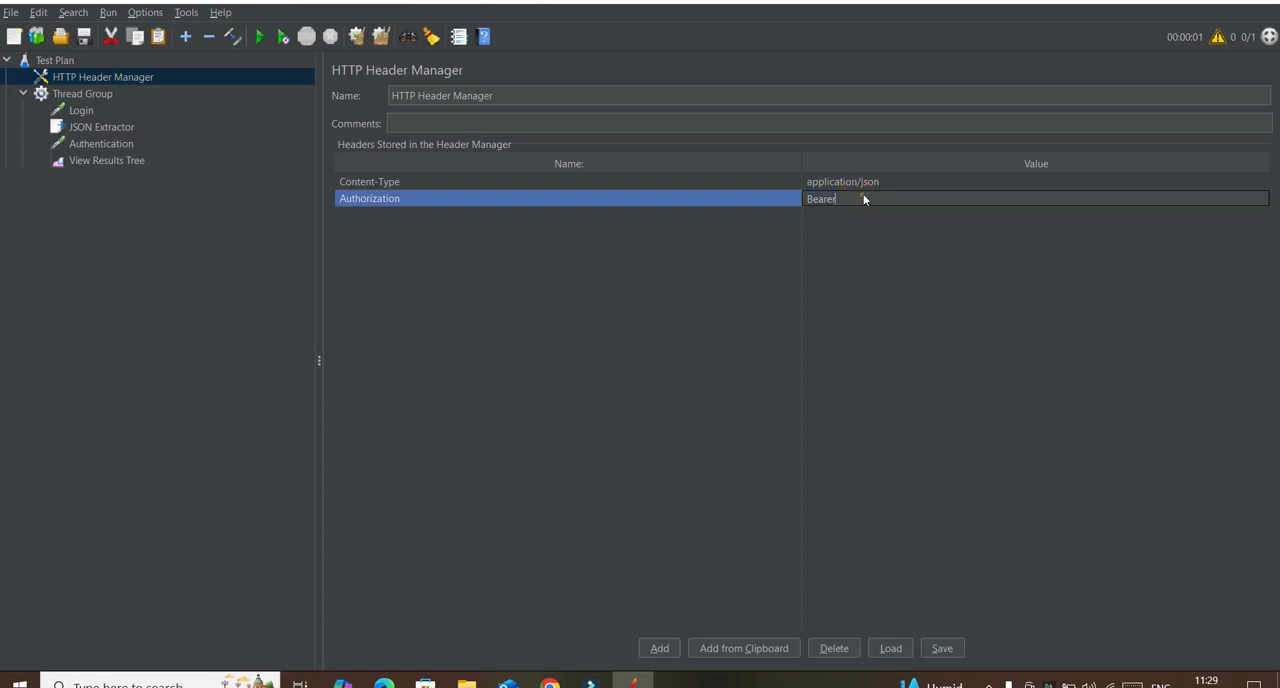
click(866, 198)
text(${token})
click(996, 297)
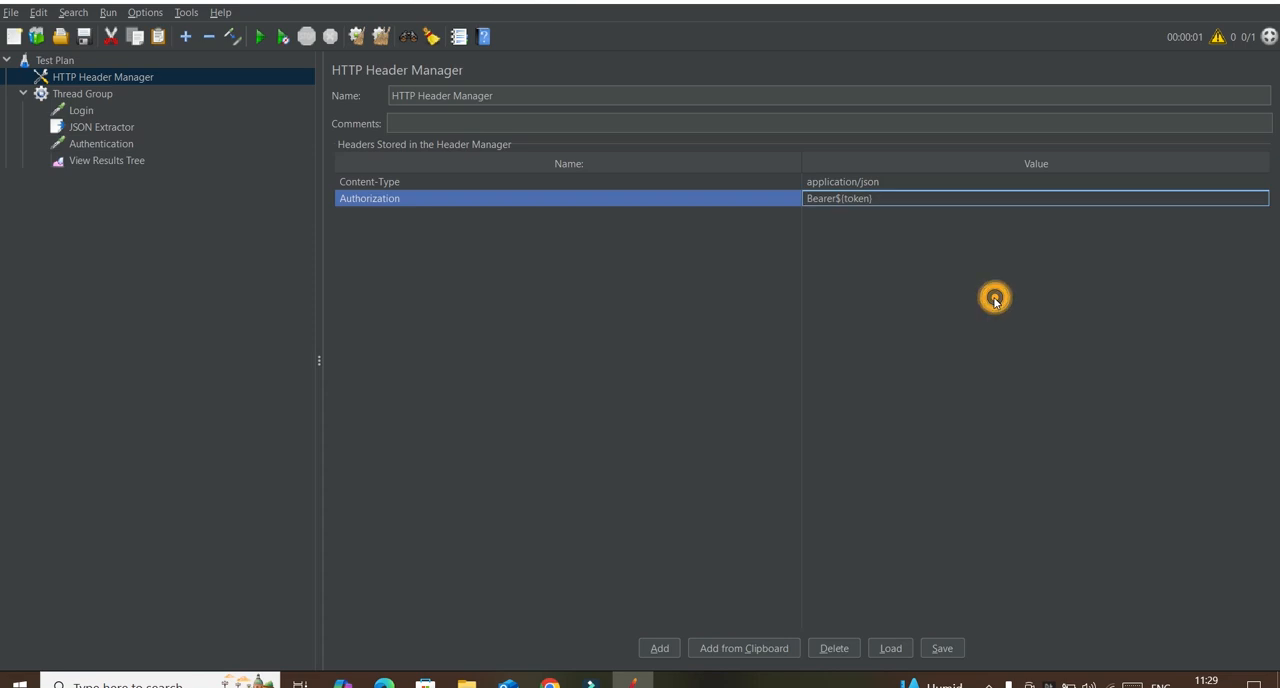
click(92, 128)
click(86, 146)
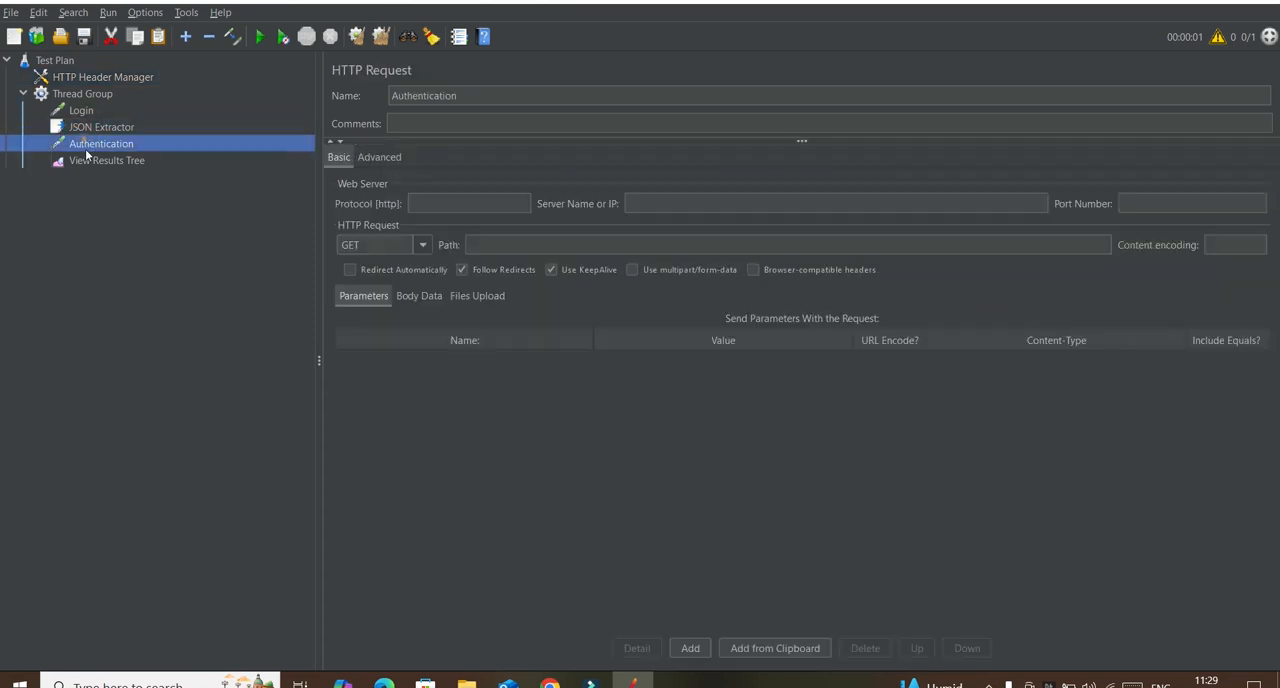
click(93, 158)
click(92, 146)
click(475, 200)
click(643, 200)
click(512, 244)
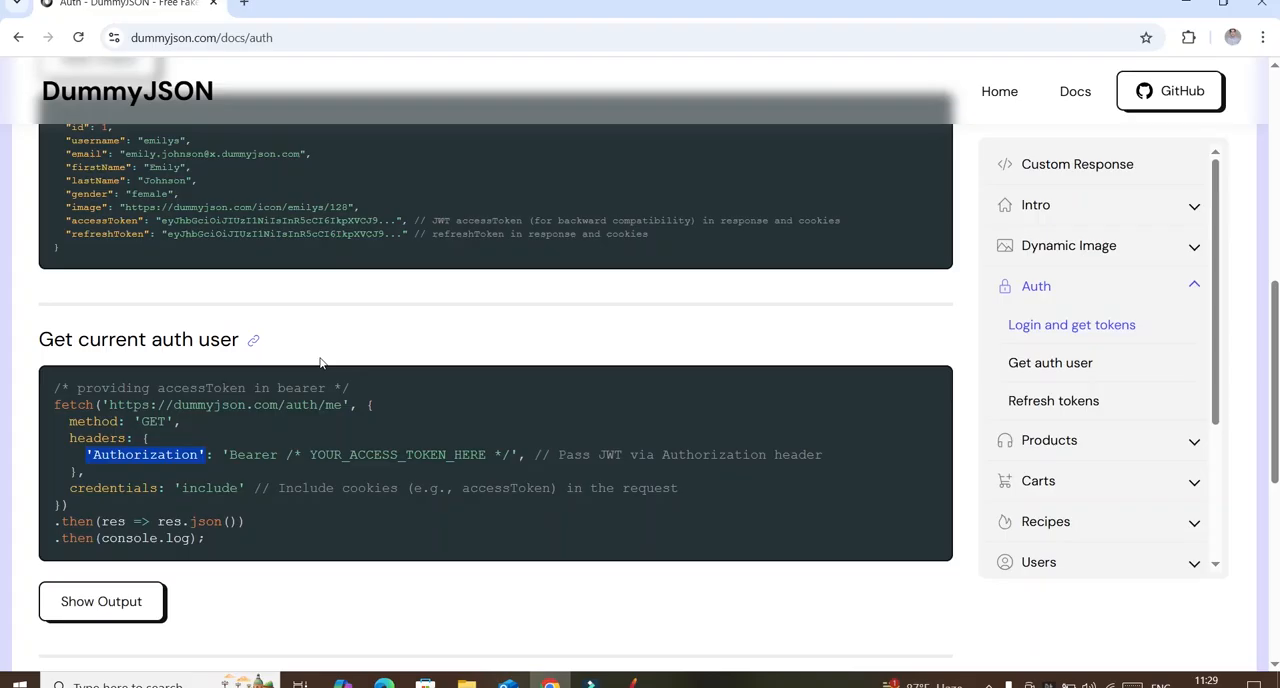
click(549, 684)
drag(174, 404, 277, 405)
triple_click(240, 405)
key(ctrl+c)
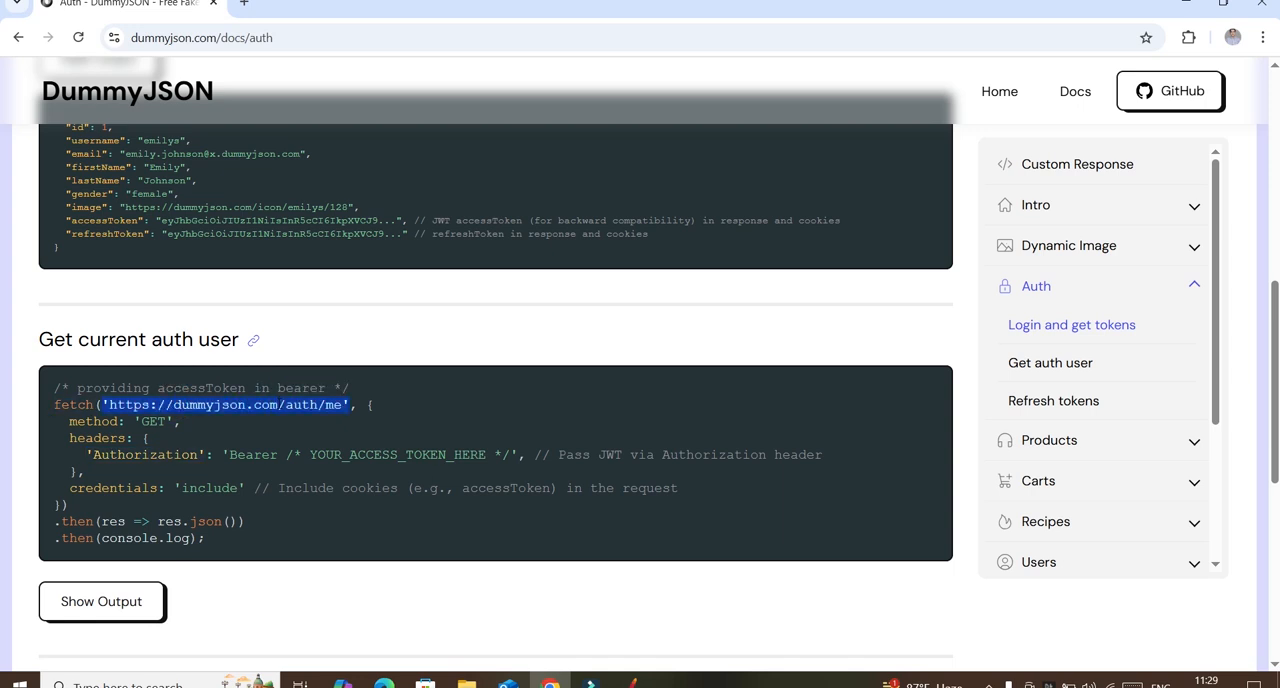
Step: Return to JMeter and paste the copied URL as the Authentication request's server name, removing the opening quote and the https: prefix
click(633, 684)
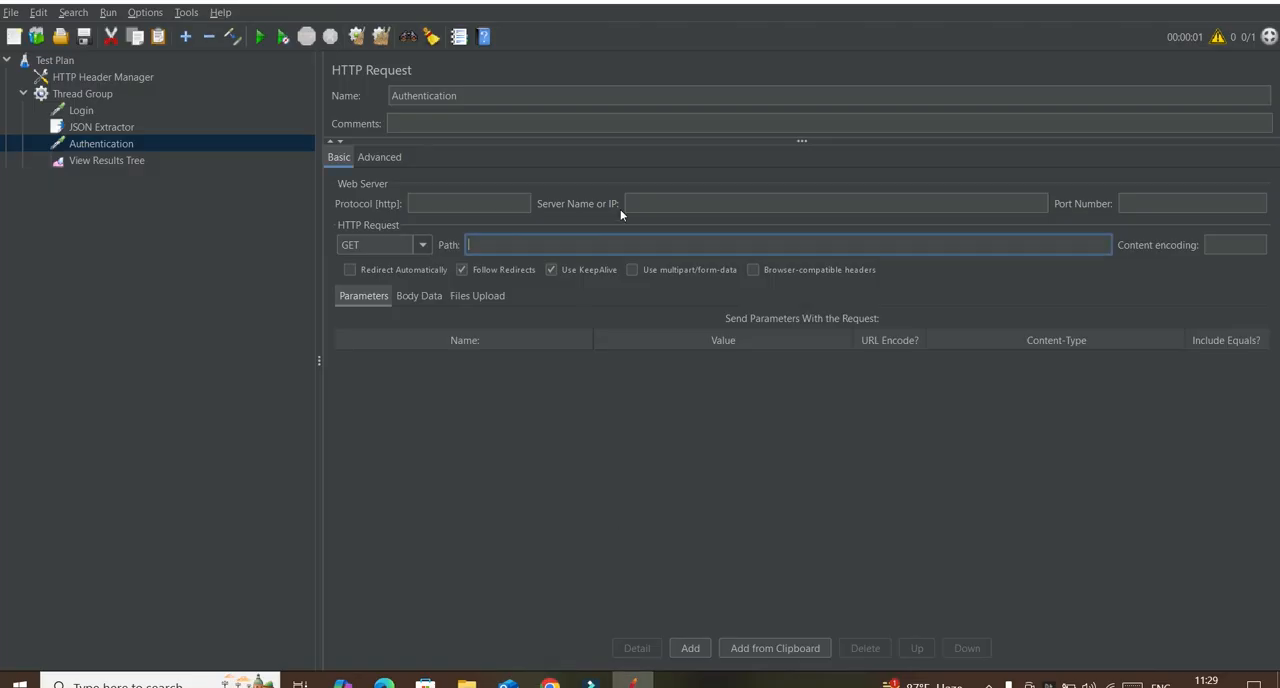
click(651, 203)
key(ctrl+v)
key(BackSpace)
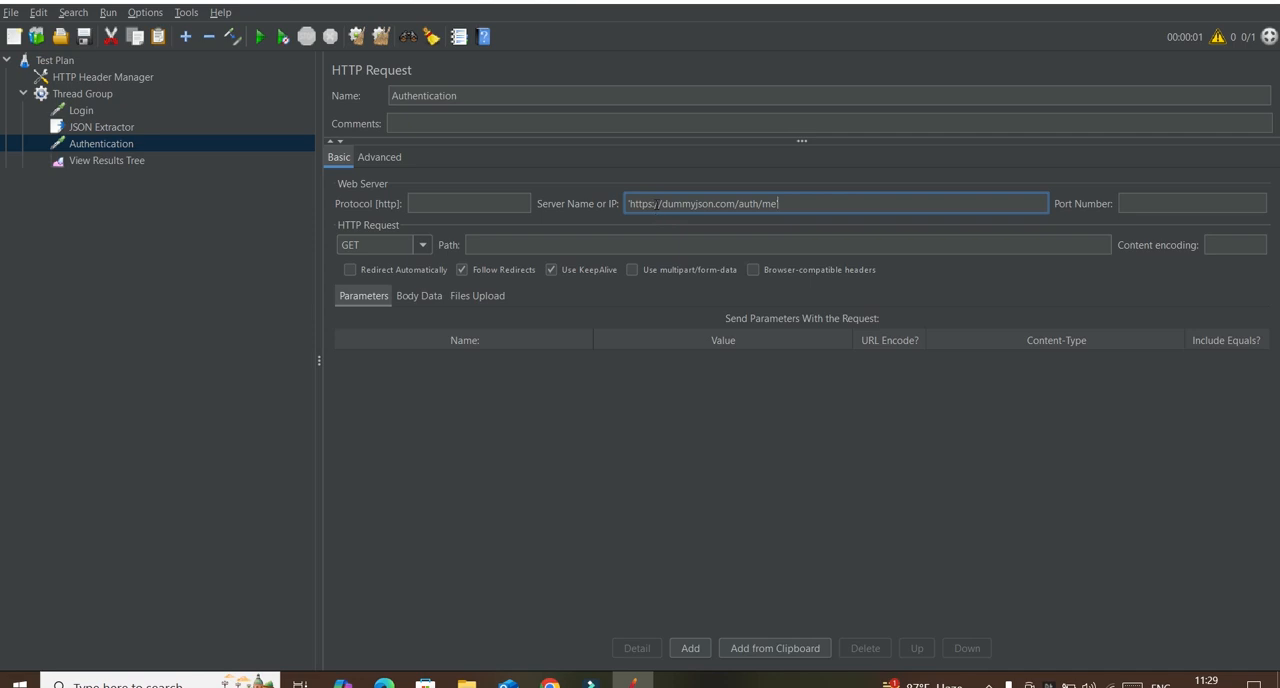
click(630, 203)
key(BackSpace)
key(Right)
key(Right)
key(Right)
key(Right)
key(BackSpace)
key(BackSpace)
key(BackSpace)
key(BackSpace)
key(BackSpace)
key(BackSpace)
Step: Set the Authentication request's protocol to https and remove the leading slashes from its server name
click(495, 204)
text(http)
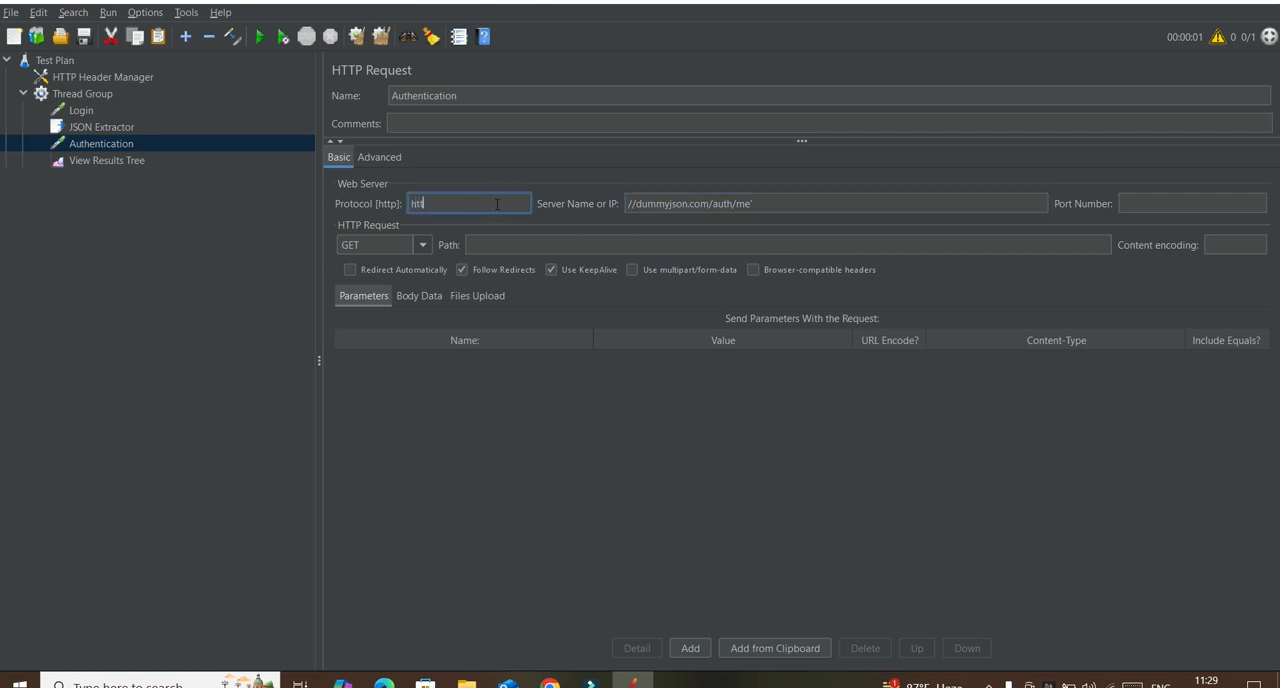
text(s)
click(641, 204)
key(BackSpace)
key(BackSpace)
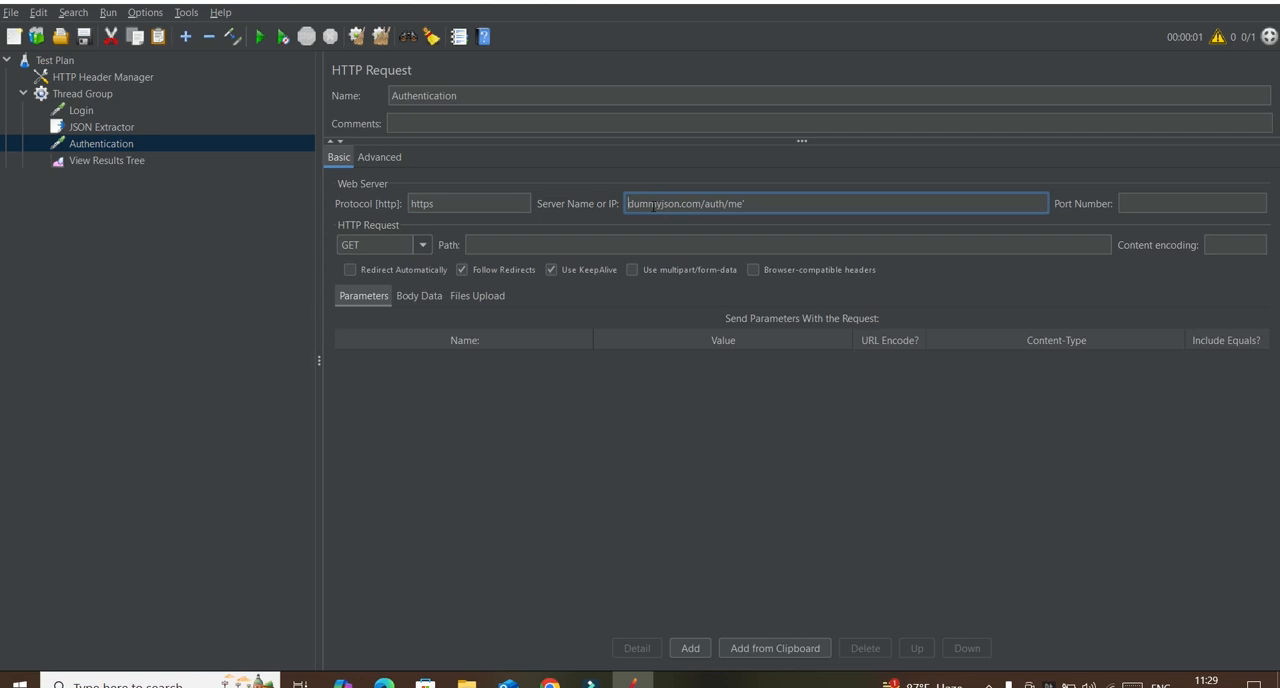
Step: Trim the Authentication request's server name to dummyjson.com and set its path to /auth/me
click(762, 202)
key(BackSpace)
drag(762, 204, 702, 204)
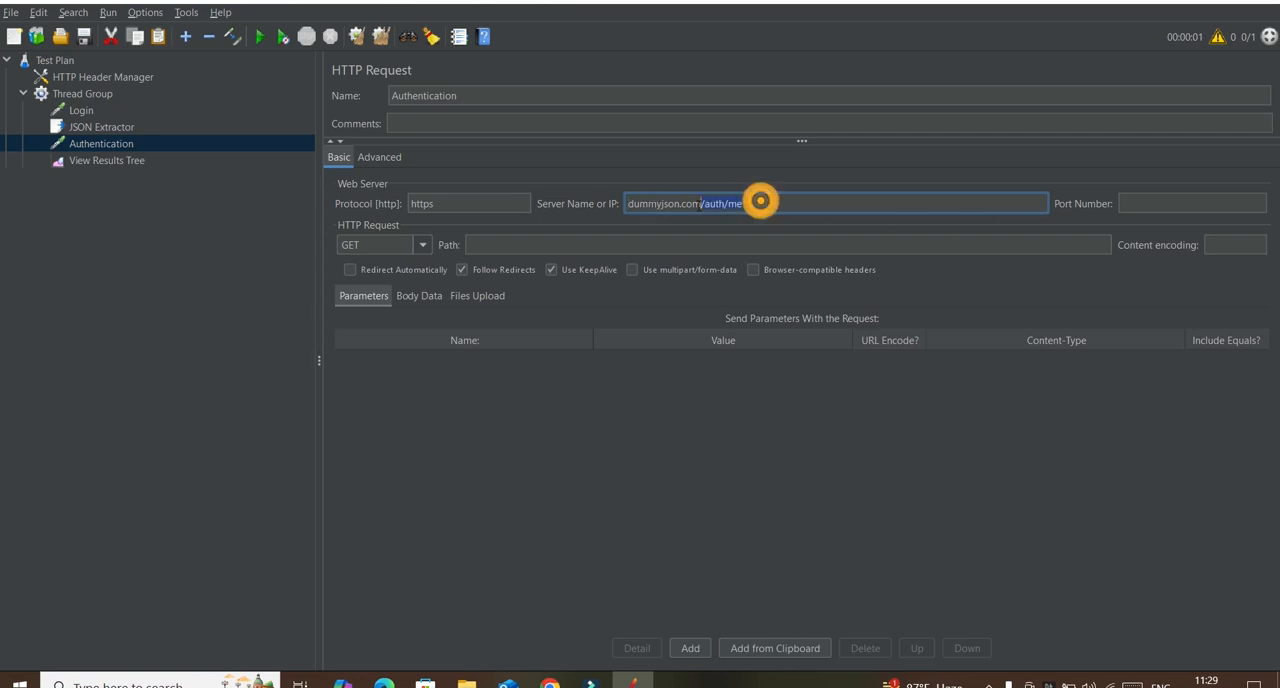
key(BackSpace)
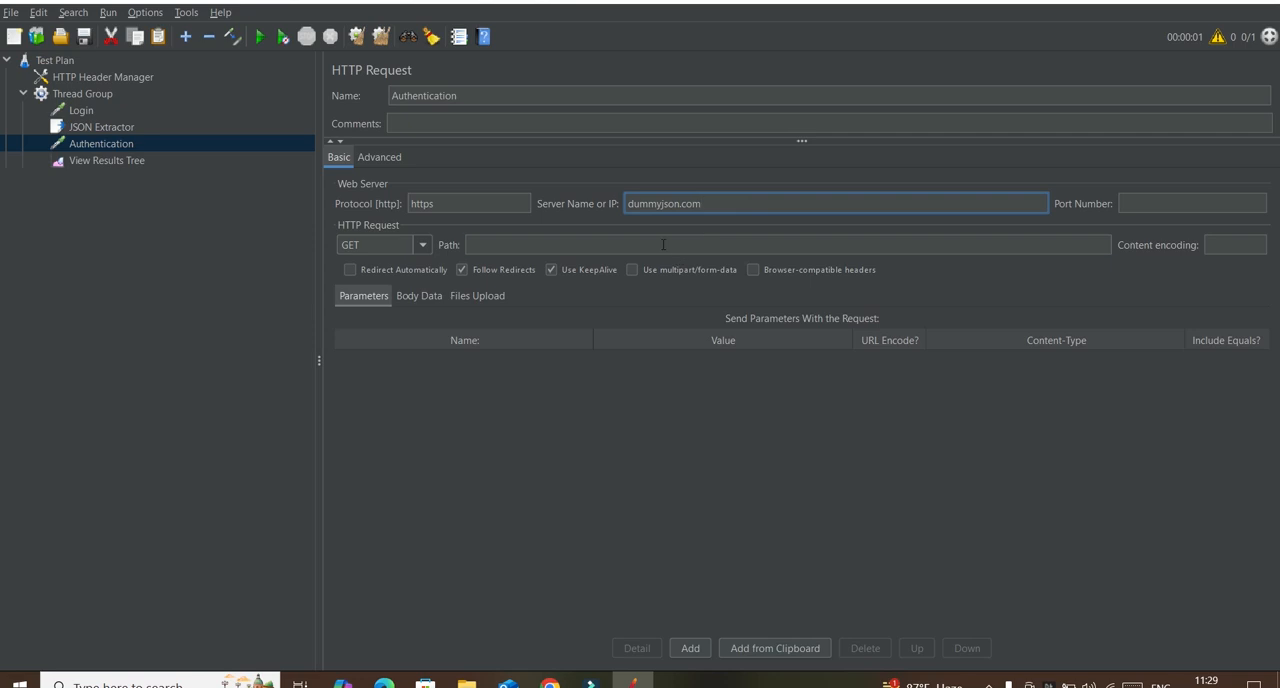
click(663, 244)
text(/auth/me)
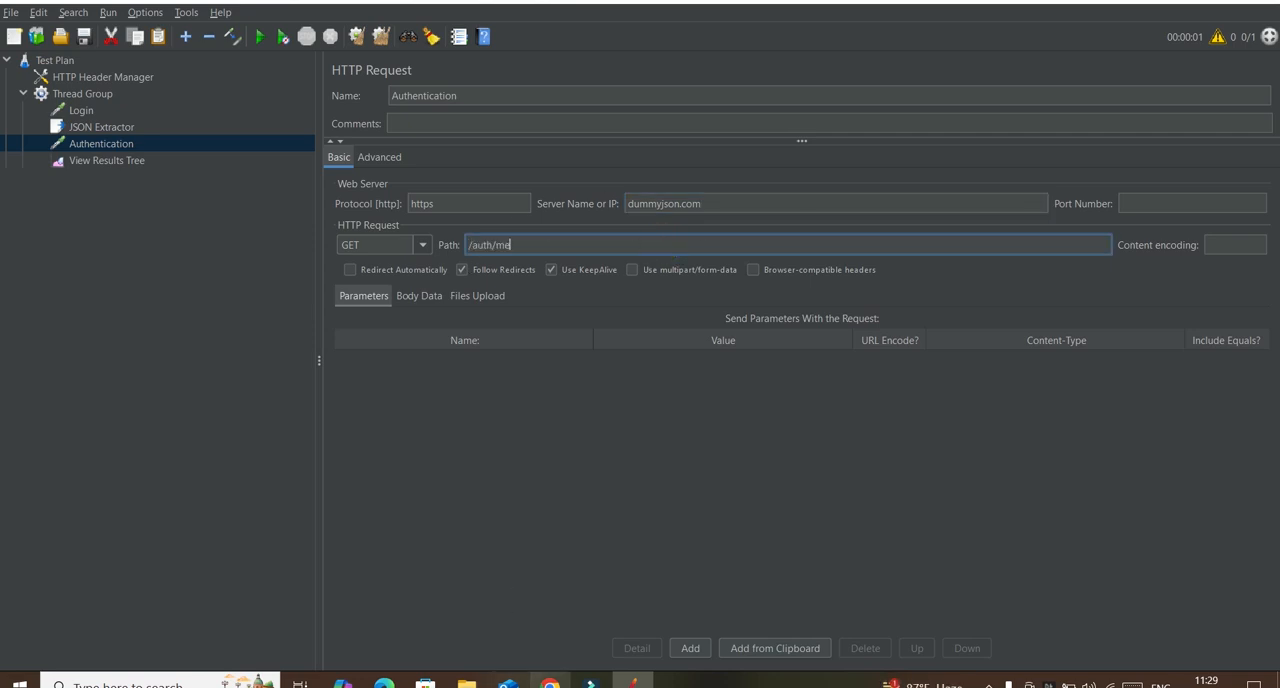
Step: Switch to the DummyJSON docs in the browser and check the request method and headers in the Get current auth user example
click(550, 682)
double_click(93, 421)
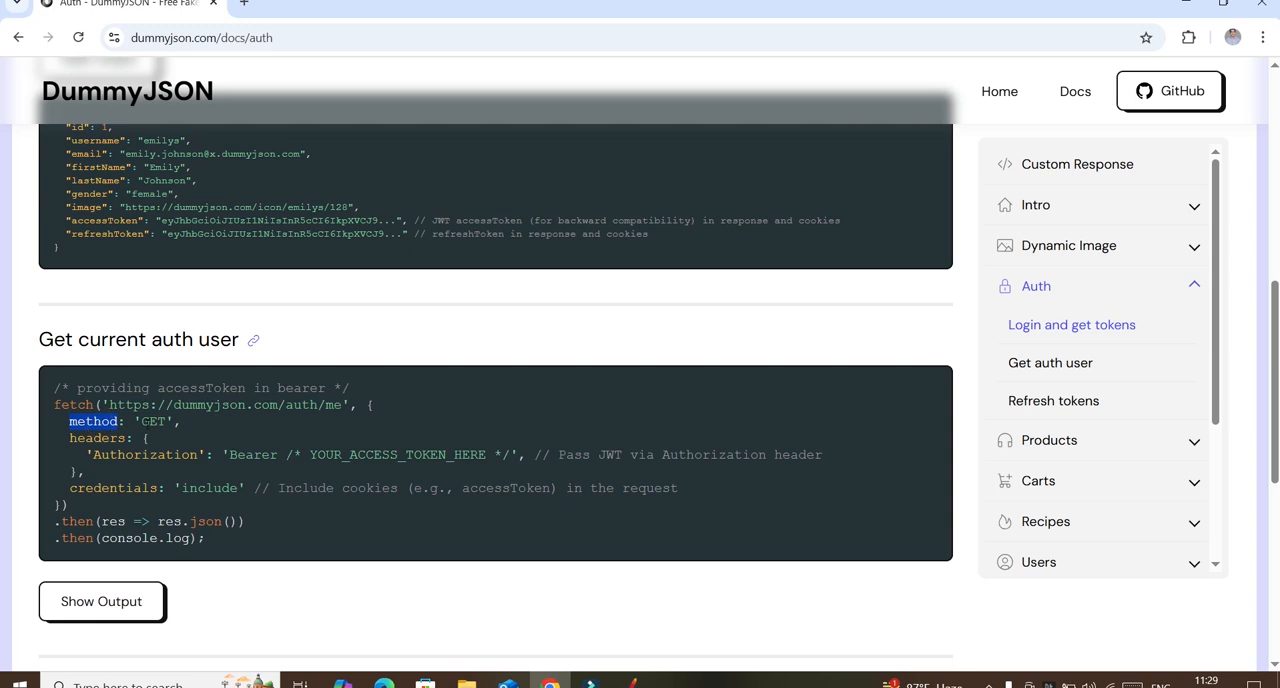
drag(135, 421, 172, 421)
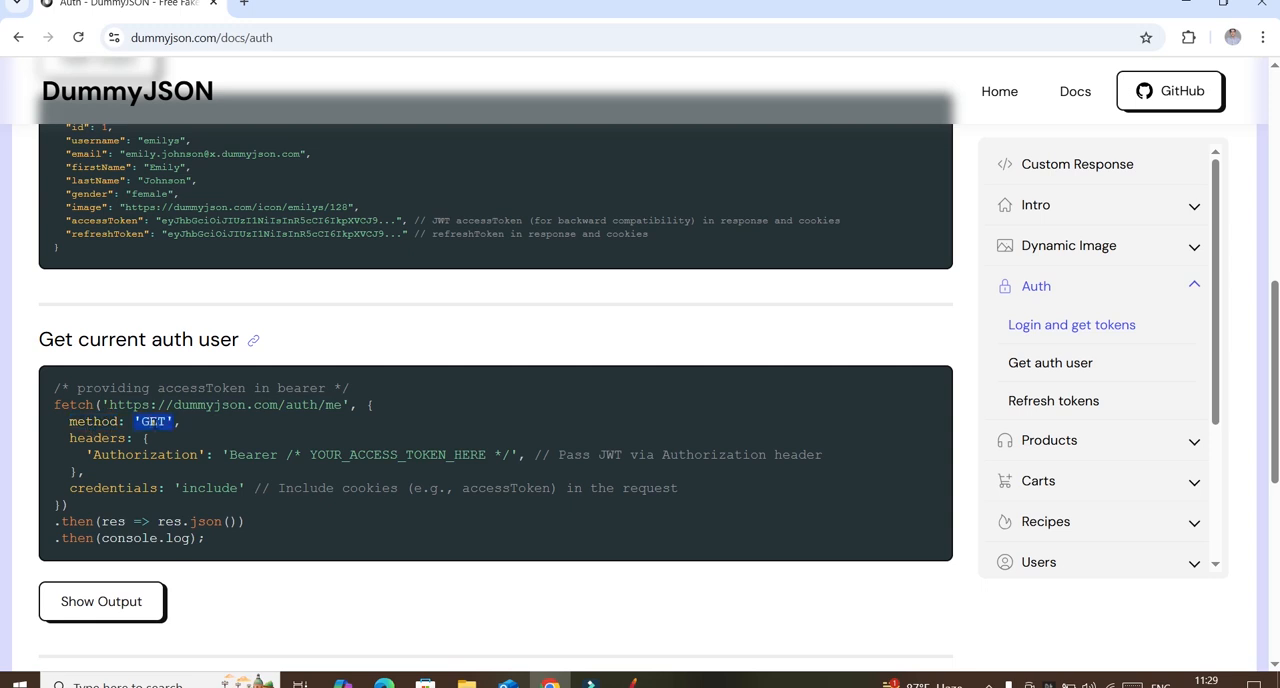
double_click(128, 454)
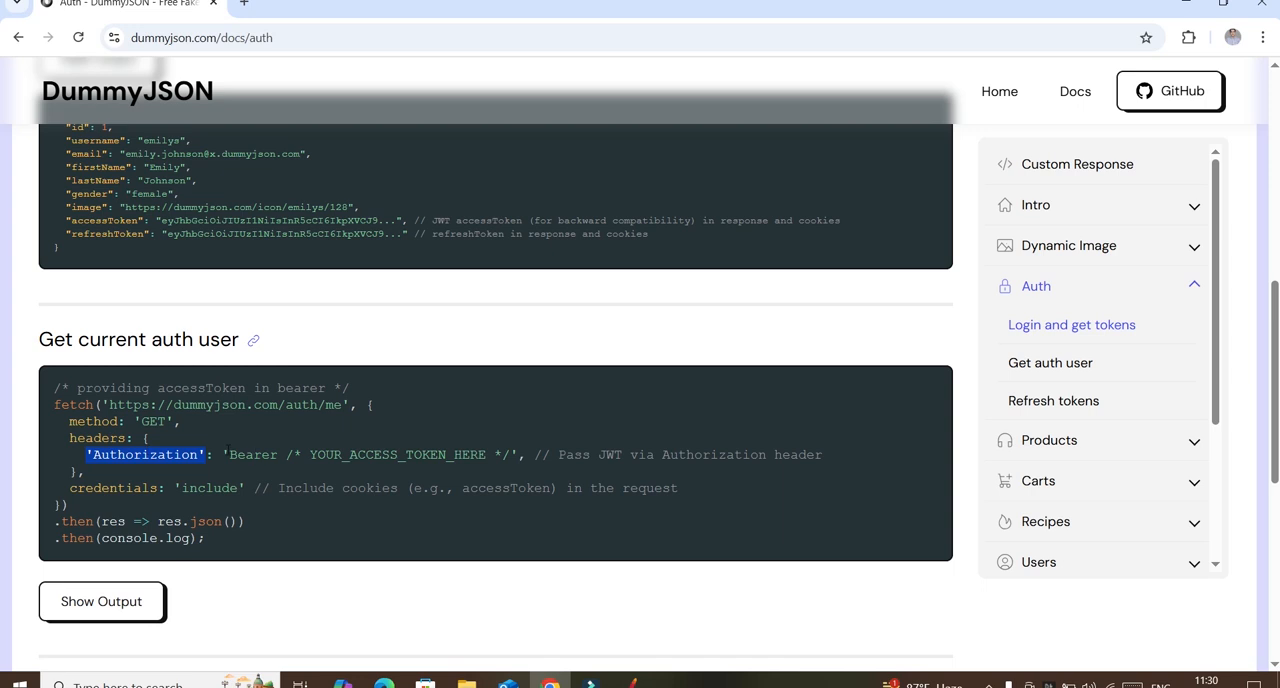
triple_click(136, 437)
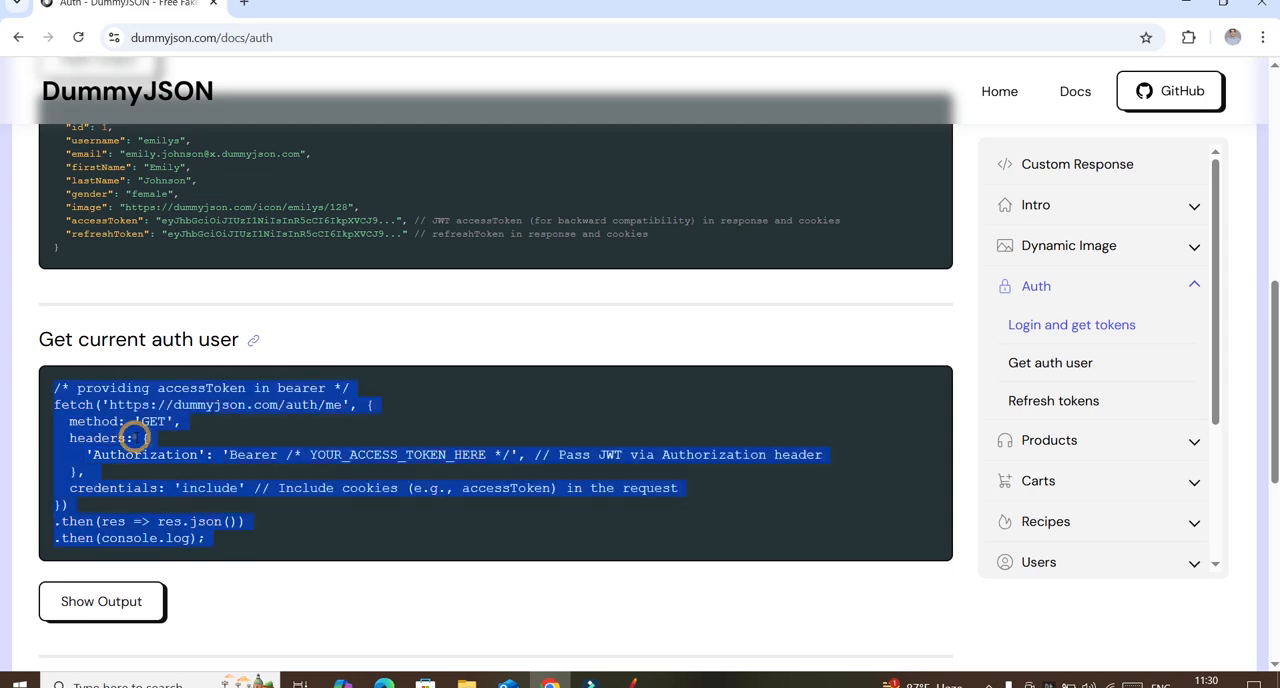
double_click(145, 454)
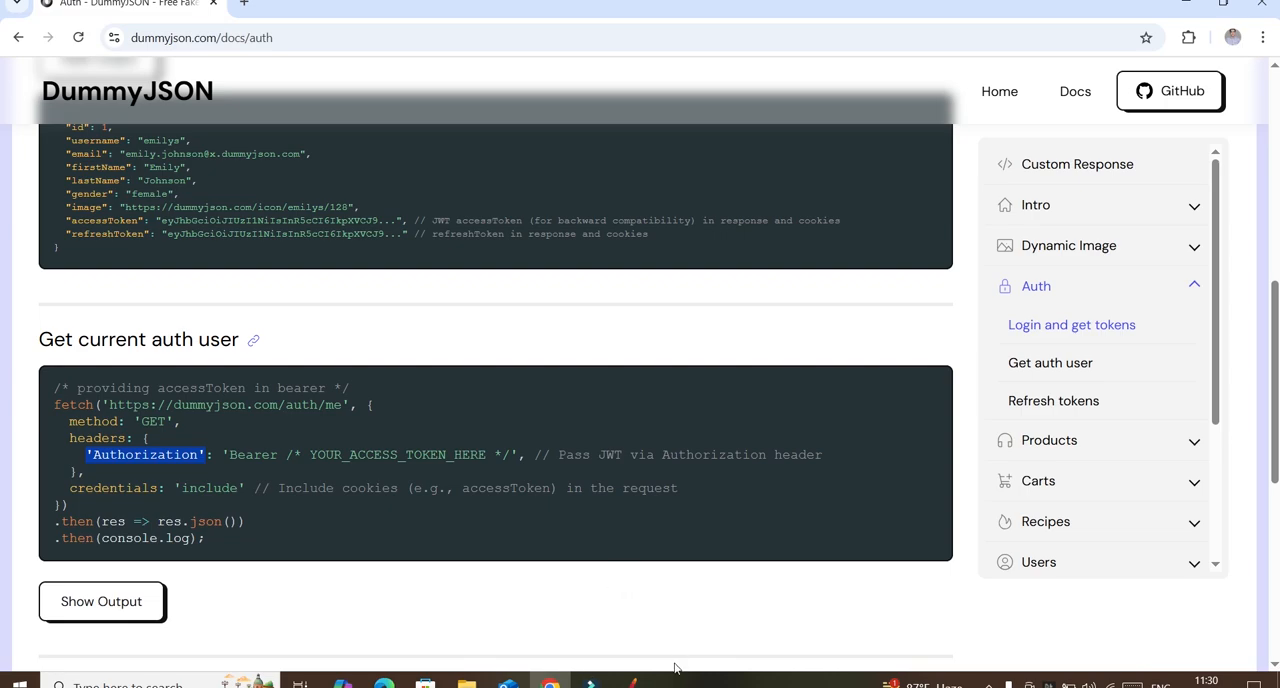
Step: Return to JMeter, save the test plan, and review the JSON Extractor, Authentication request and Thread Group settings
click(632, 683)
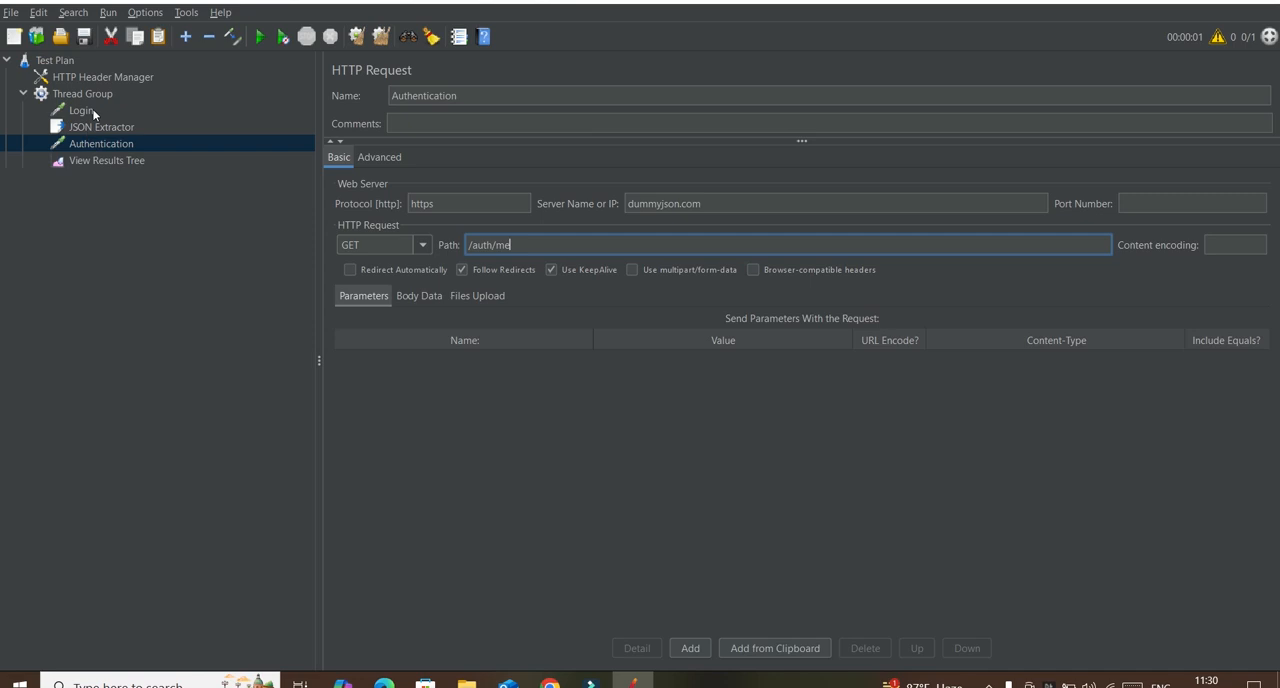
click(82, 41)
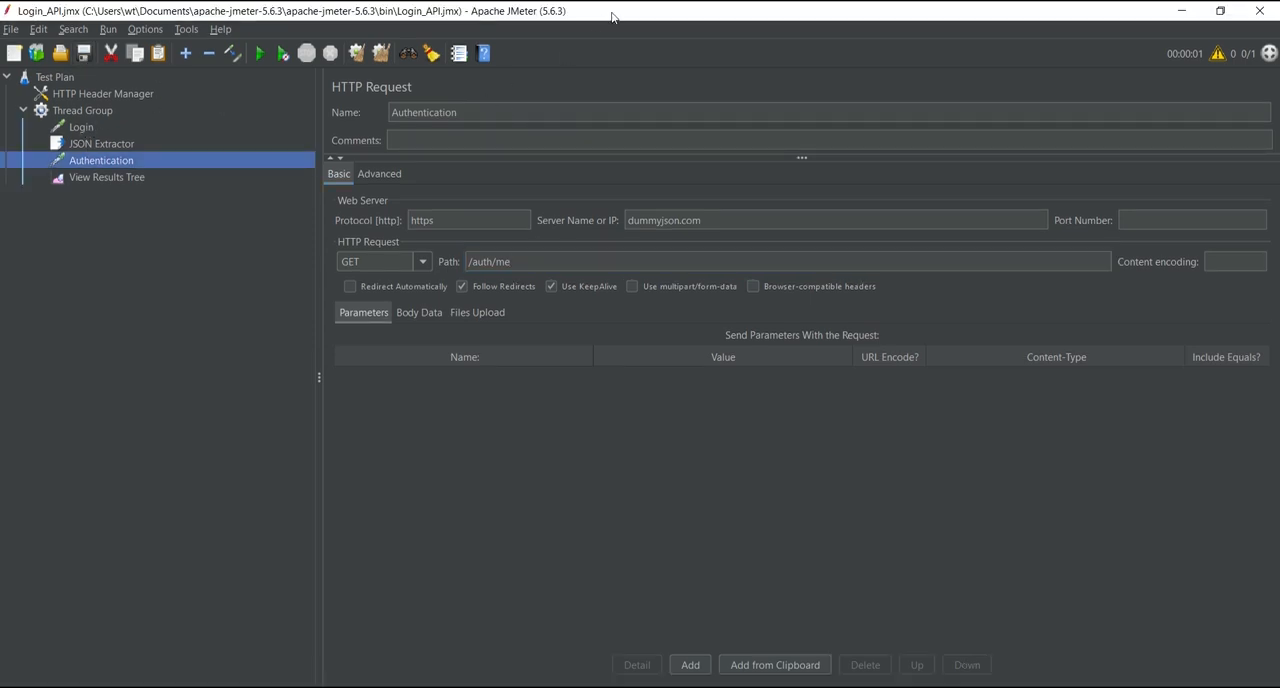
click(112, 144)
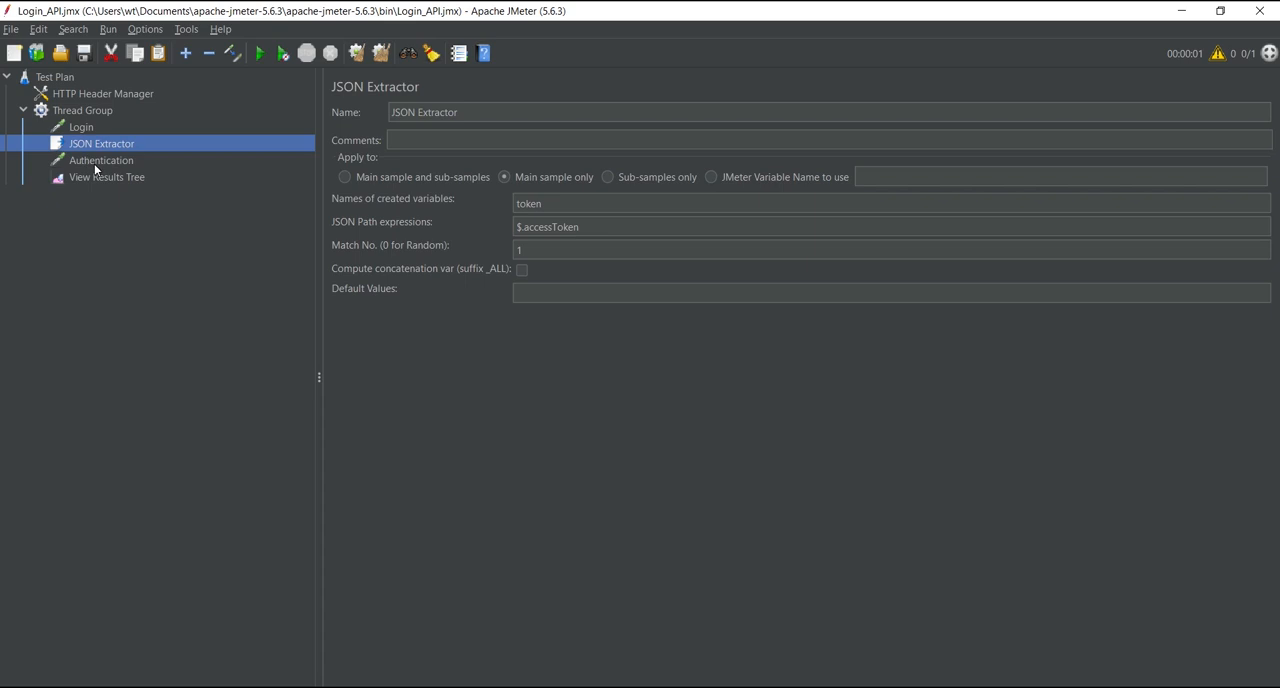
click(97, 161)
click(85, 111)
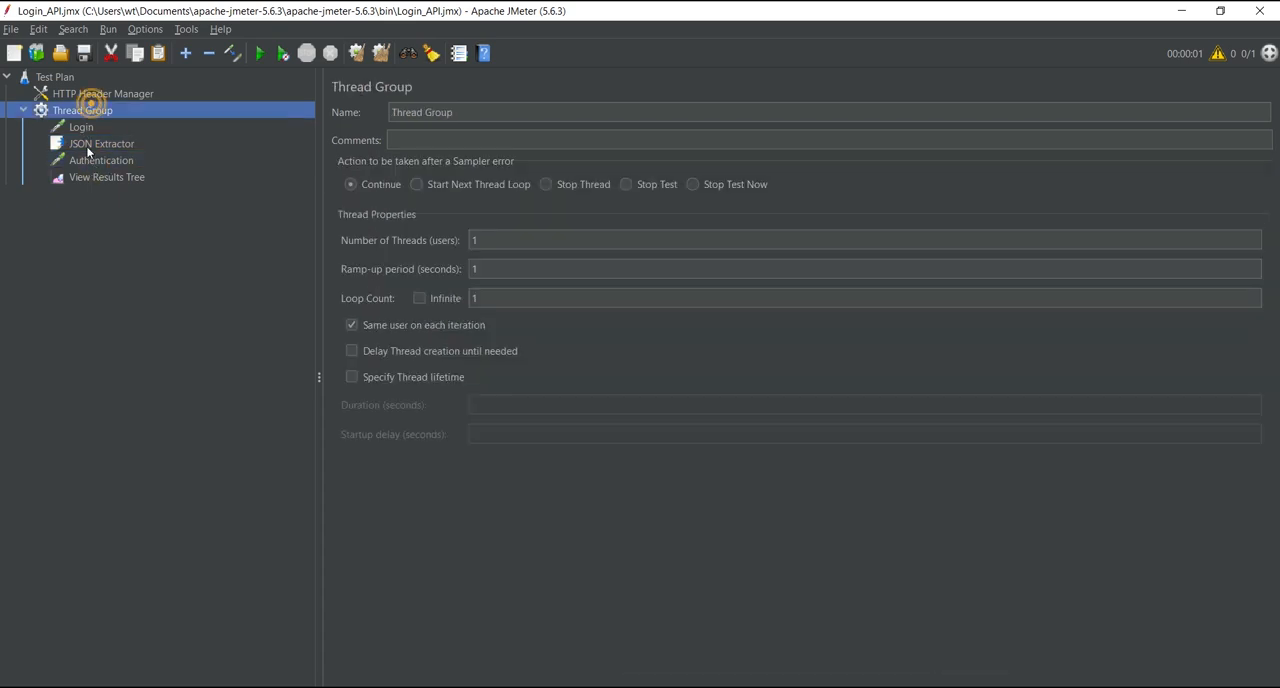
click(88, 144)
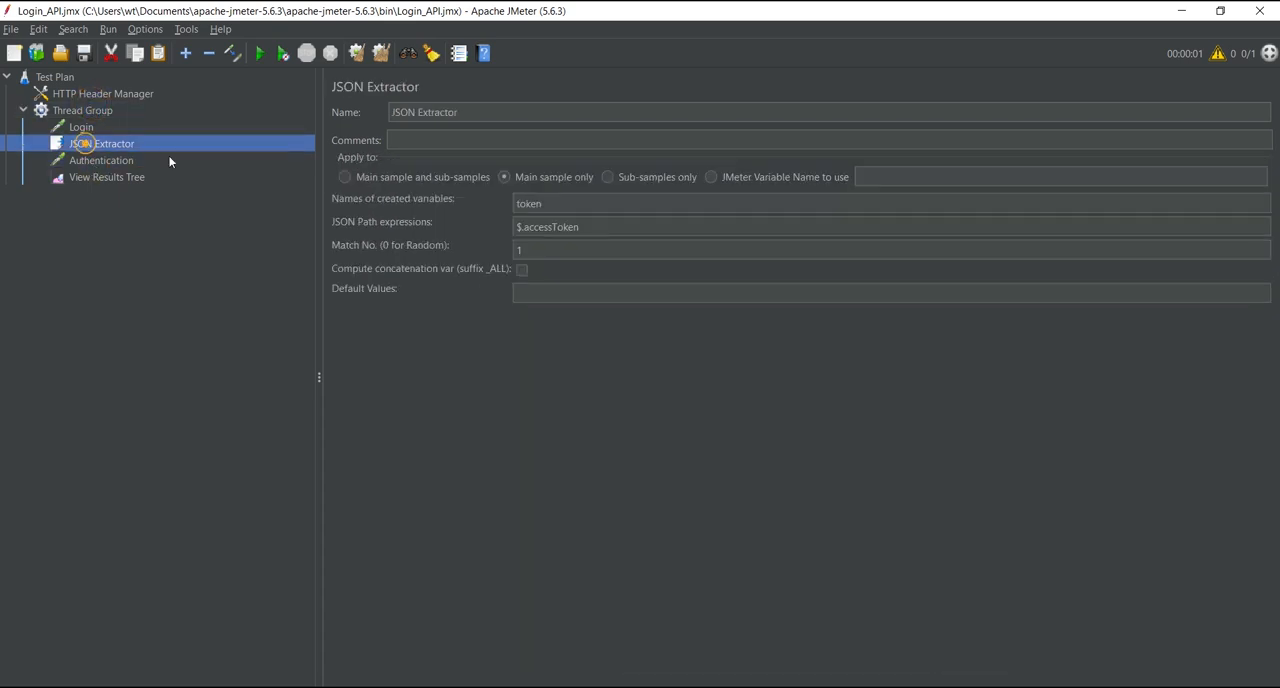
Step: Insert a space in the Authorization header's value so it reads Bearer ${token}, and run the test plan
click(102, 93)
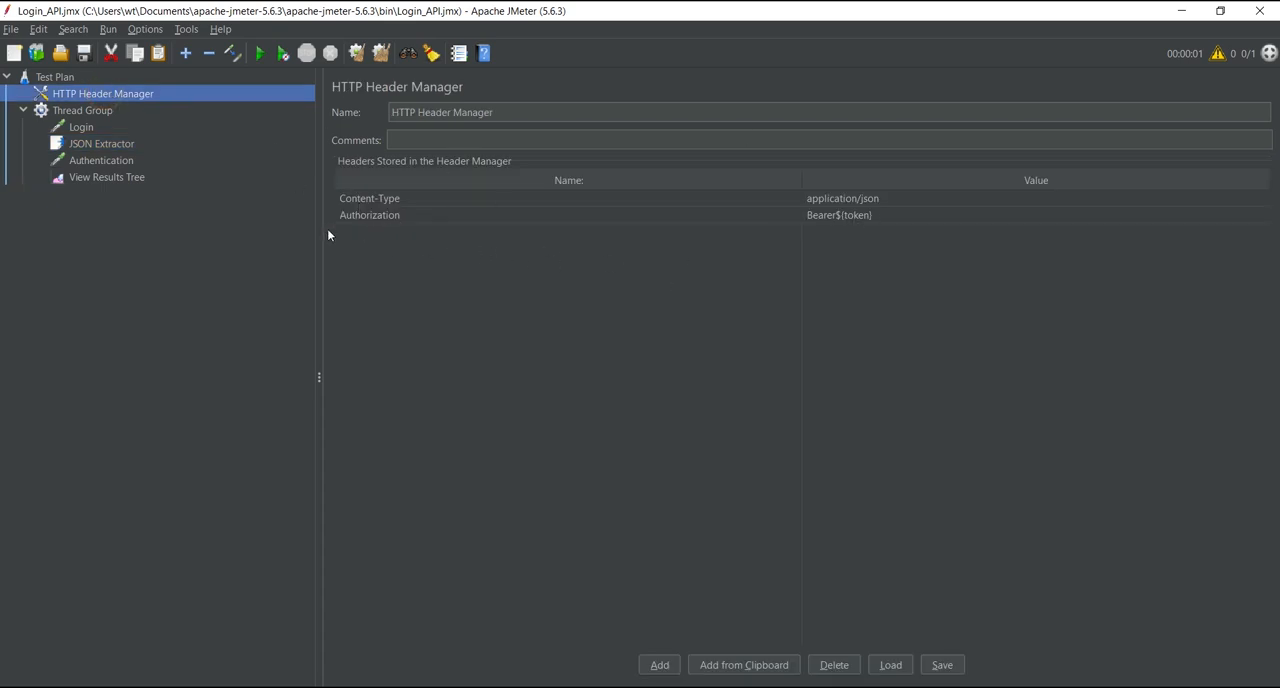
double_click(840, 212)
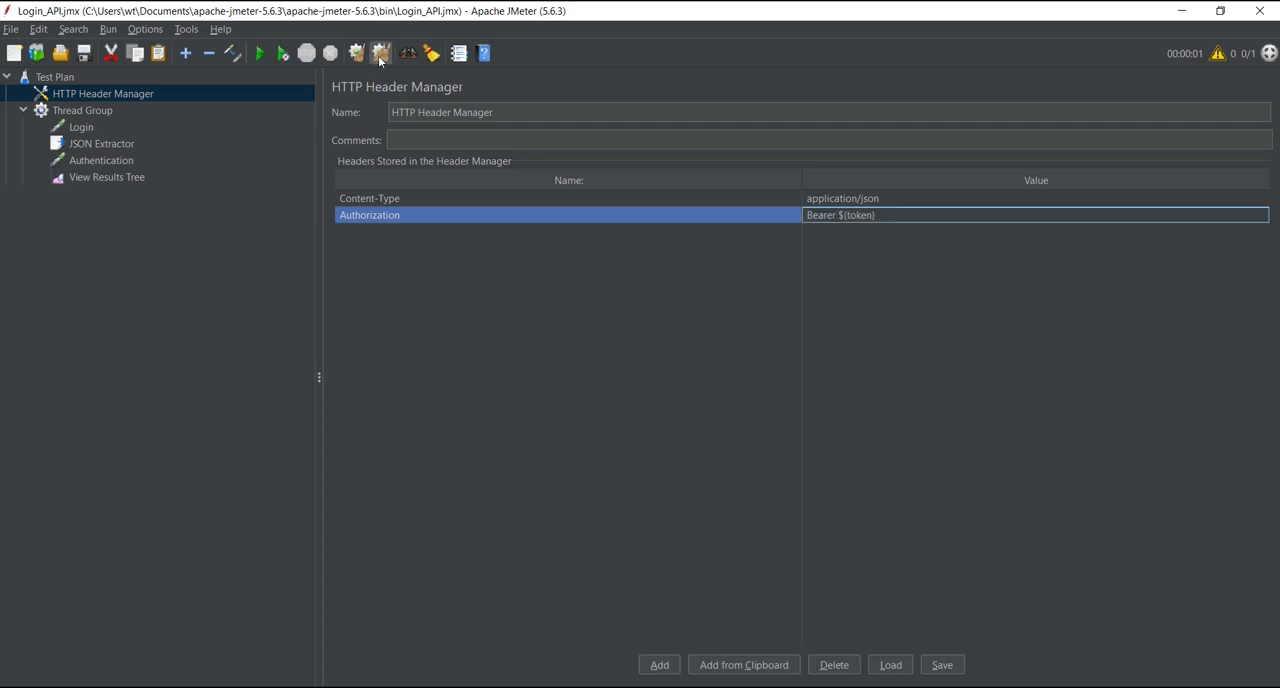
click(259, 54)
Step: Inspect the Login sample's request body and response body in the View Results Tree
click(128, 176)
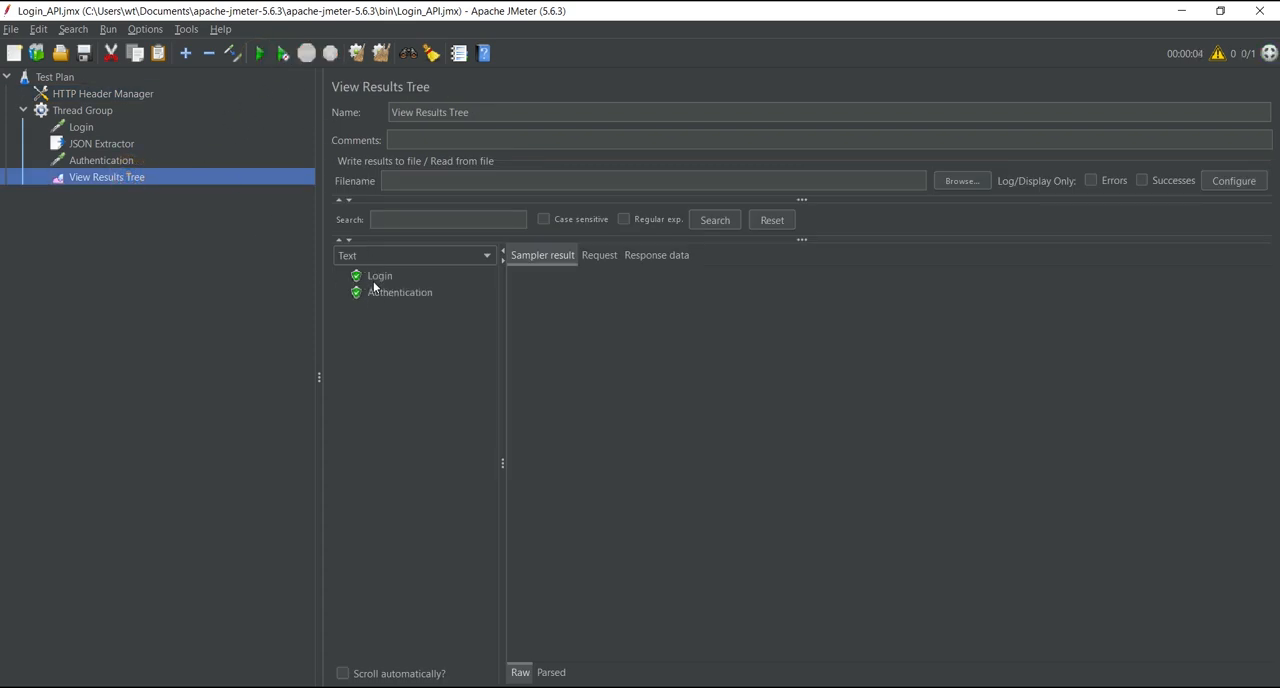
click(374, 280)
click(597, 256)
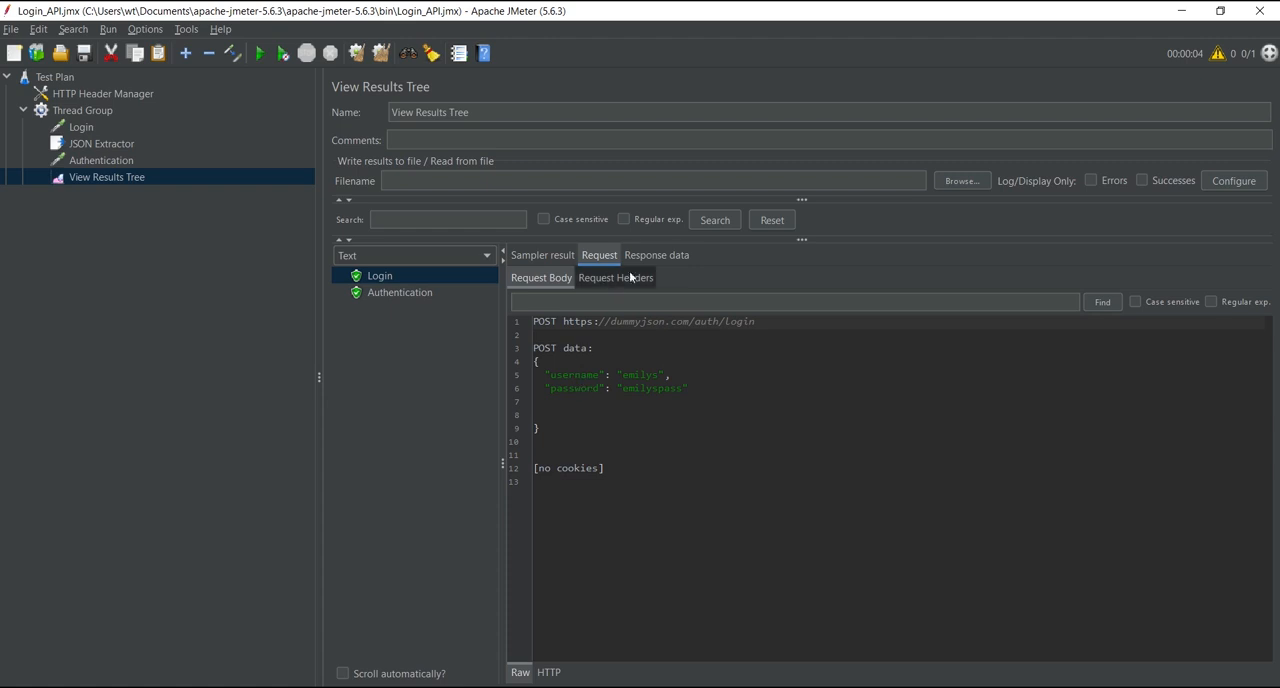
click(655, 255)
click(574, 279)
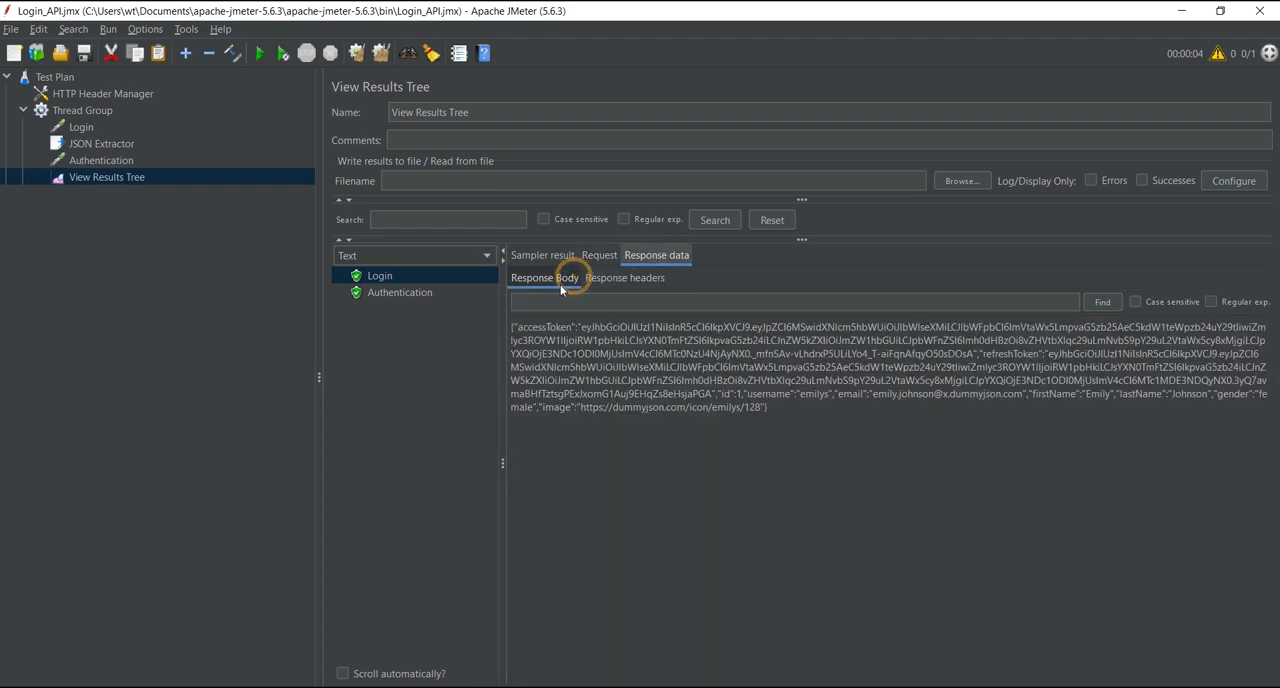
Step: Examine the Authentication sample's response body in the View Results Tree, rendered as JSON
click(404, 294)
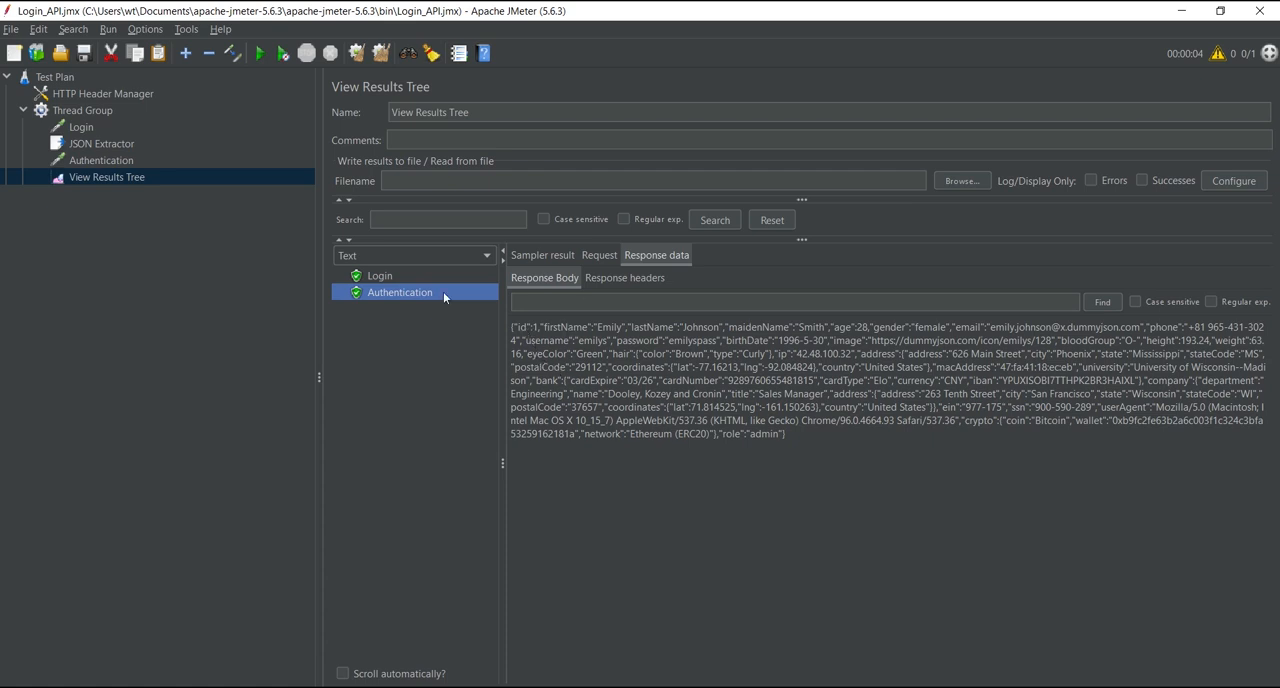
click(458, 256)
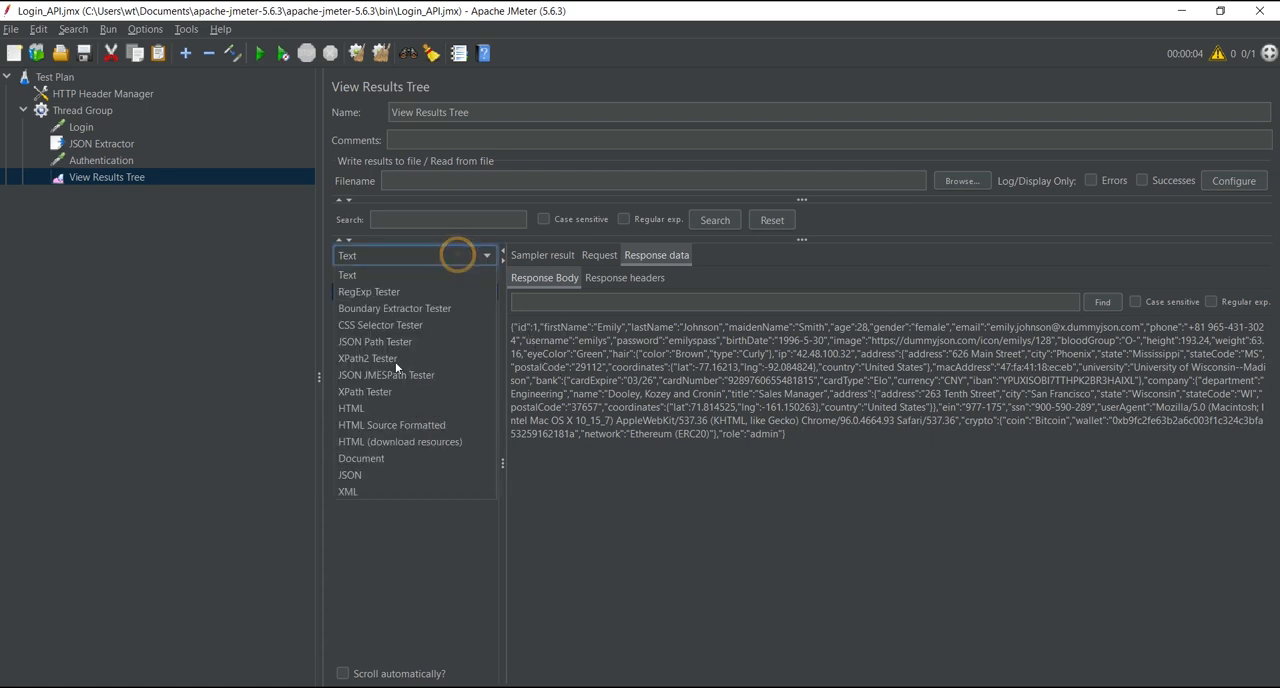
click(370, 474)
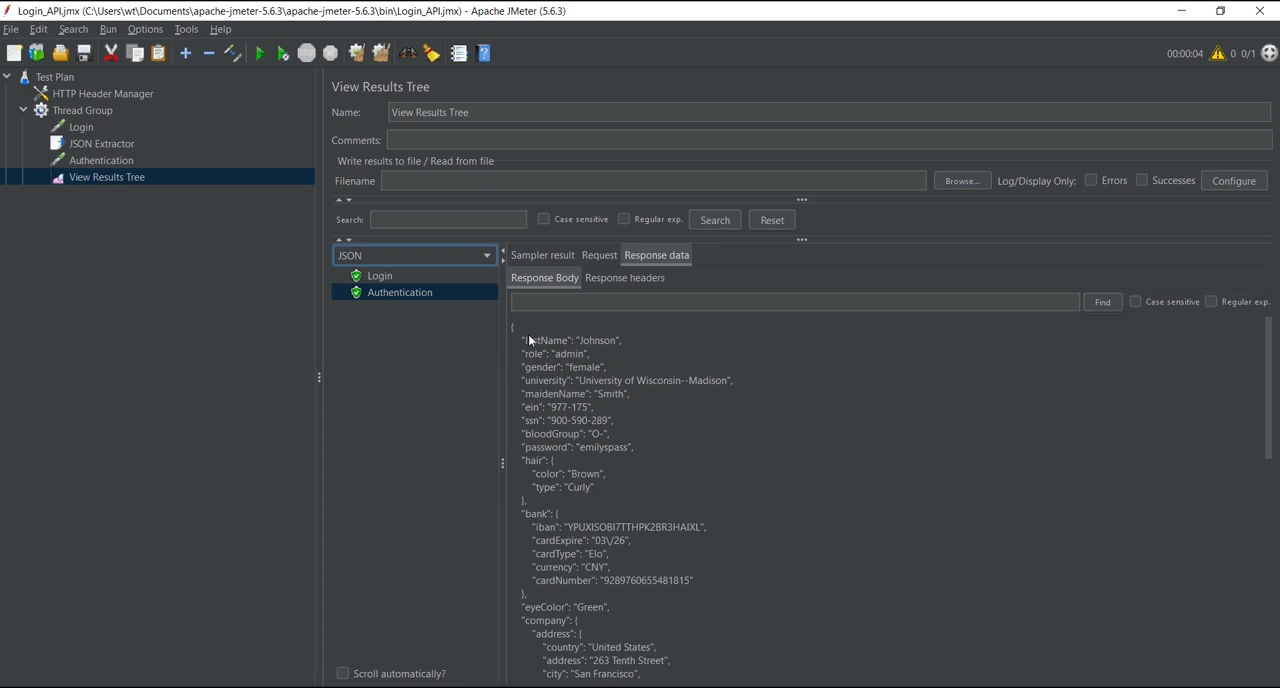
drag(523, 336, 527, 500)
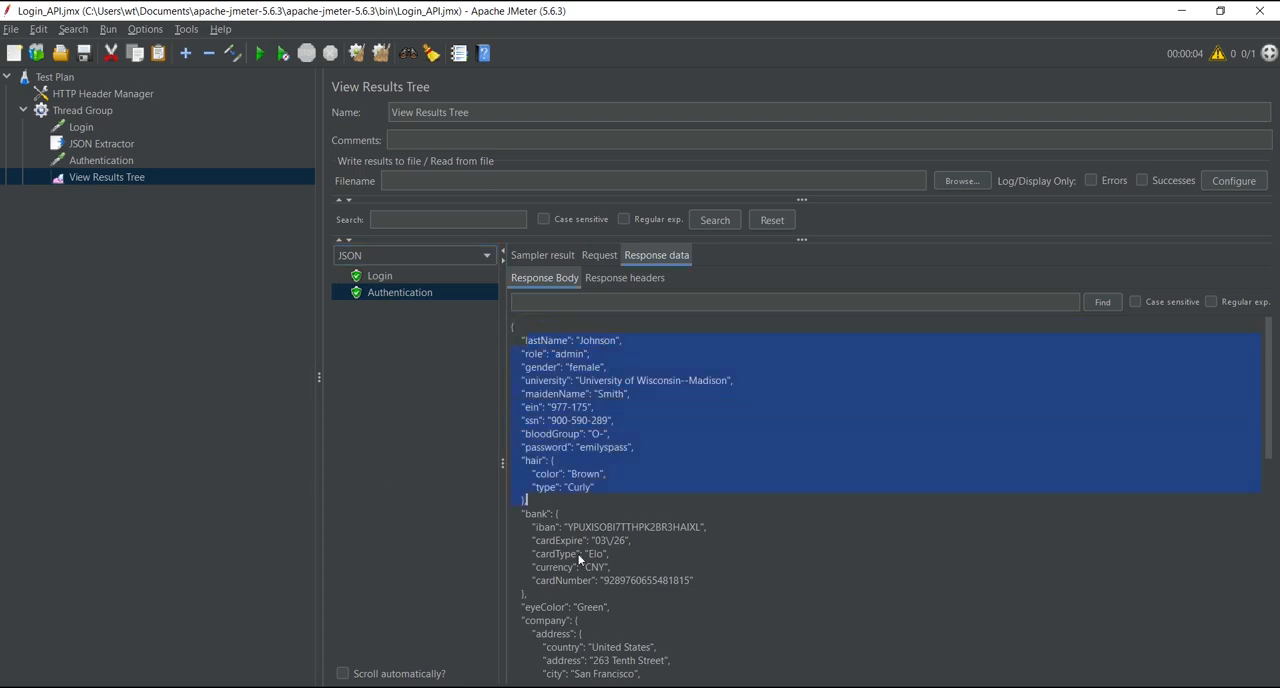
drag(1271, 400, 1270, 320)
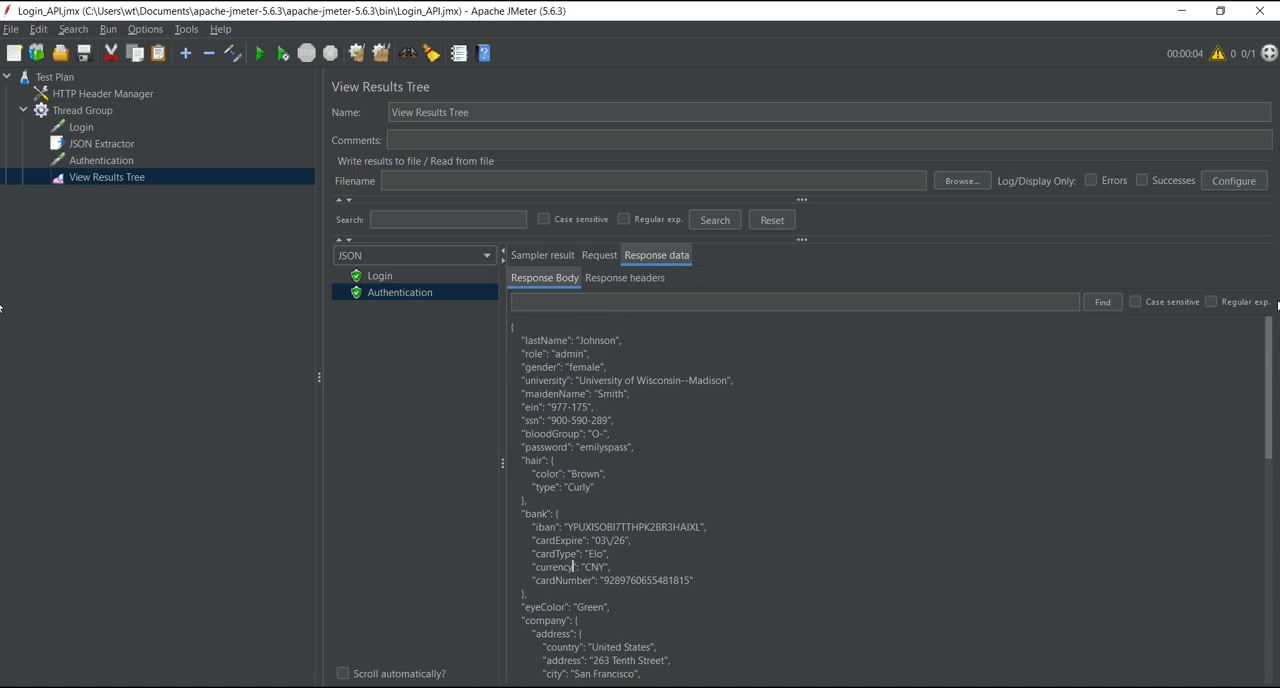
Step: Review the headers stored in the HTTP Header Manager
click(103, 110)
click(80, 93)
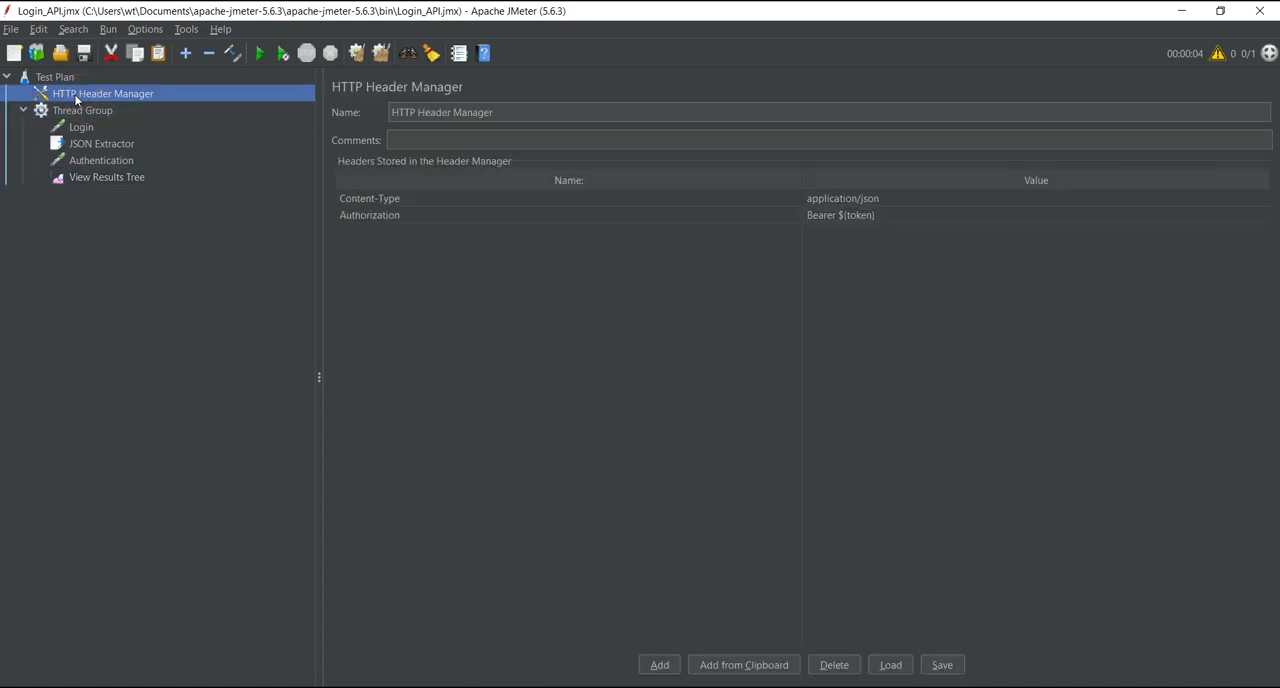
Step: Add a CSV Data Set Config to the Thread Group and place it above the Login request
click(72, 111)
click(80, 127)
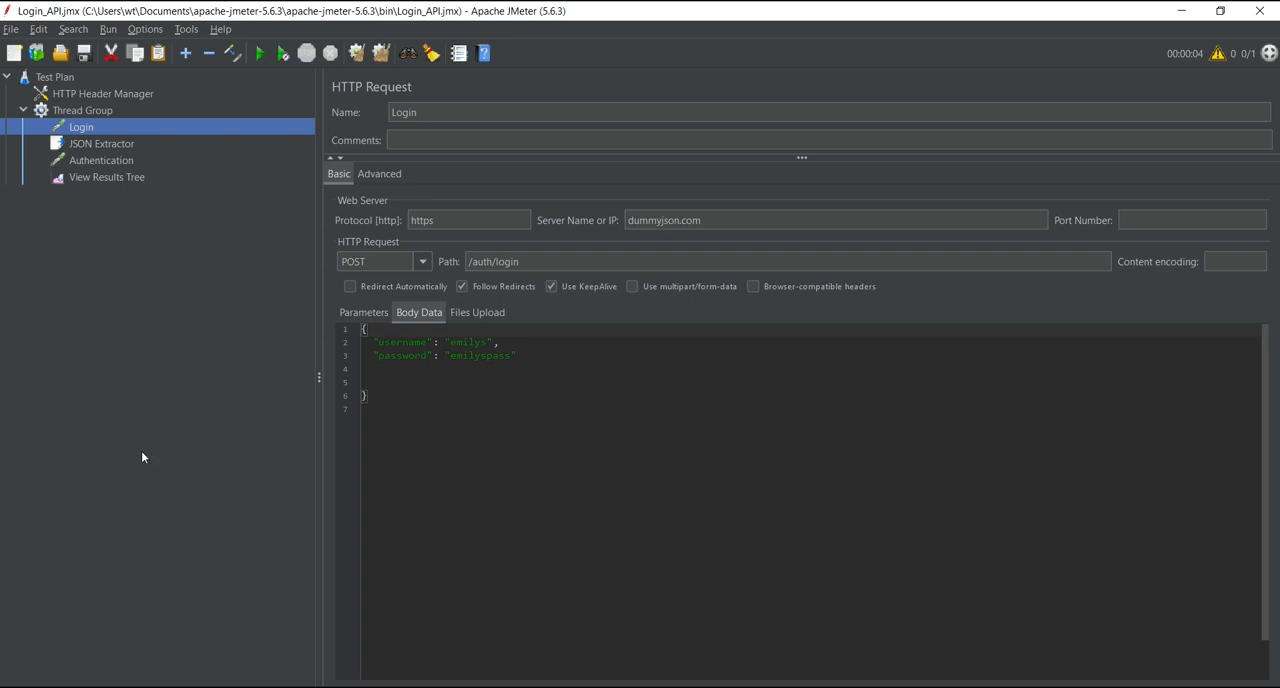
click(80, 112)
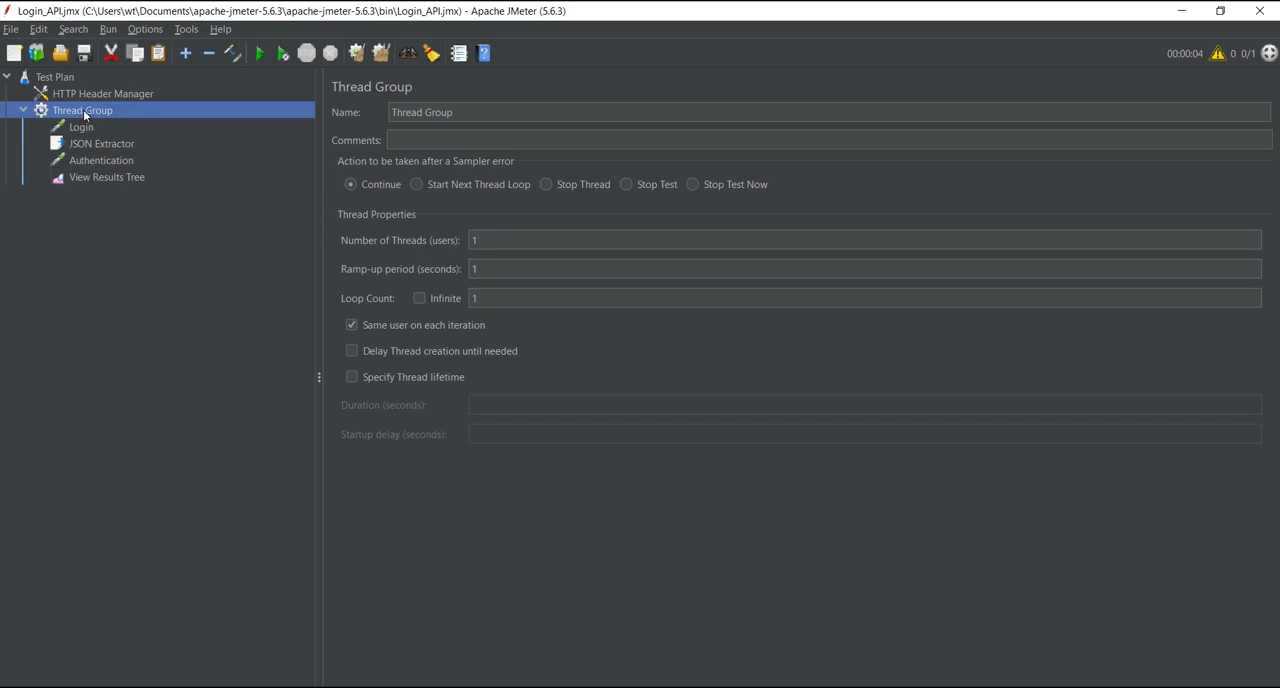
right_click(85, 115)
mouse_move(105, 121)
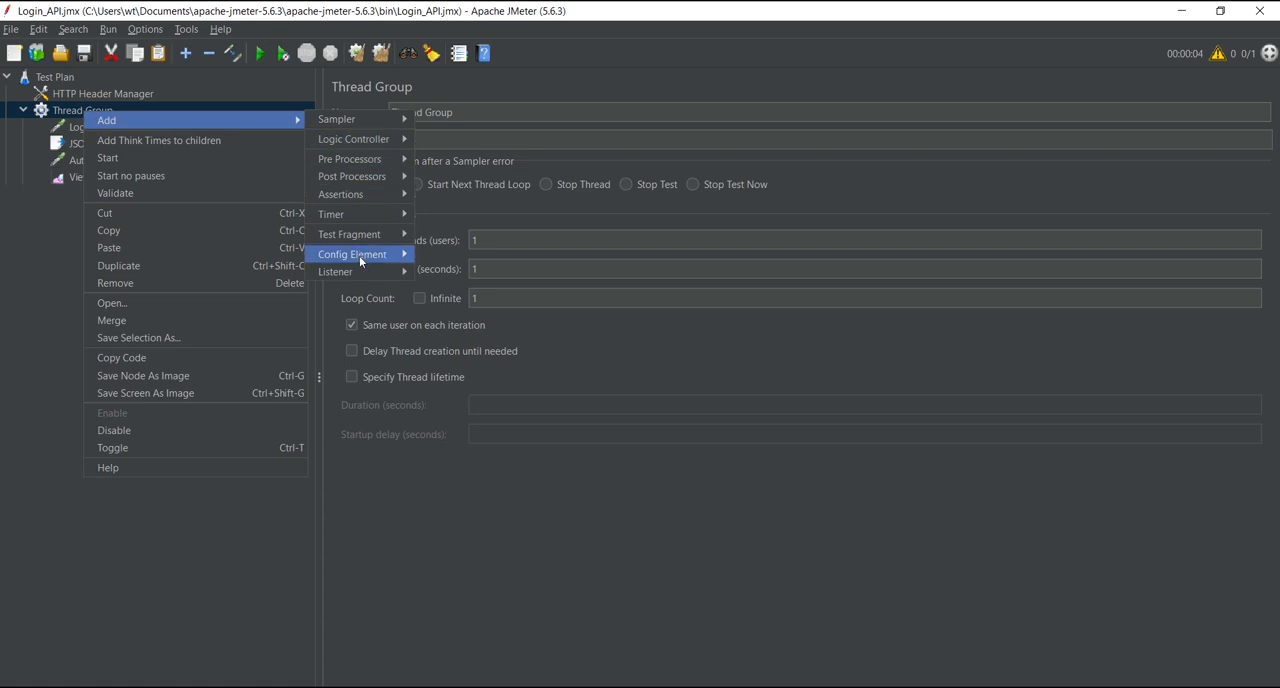
mouse_move(370, 256)
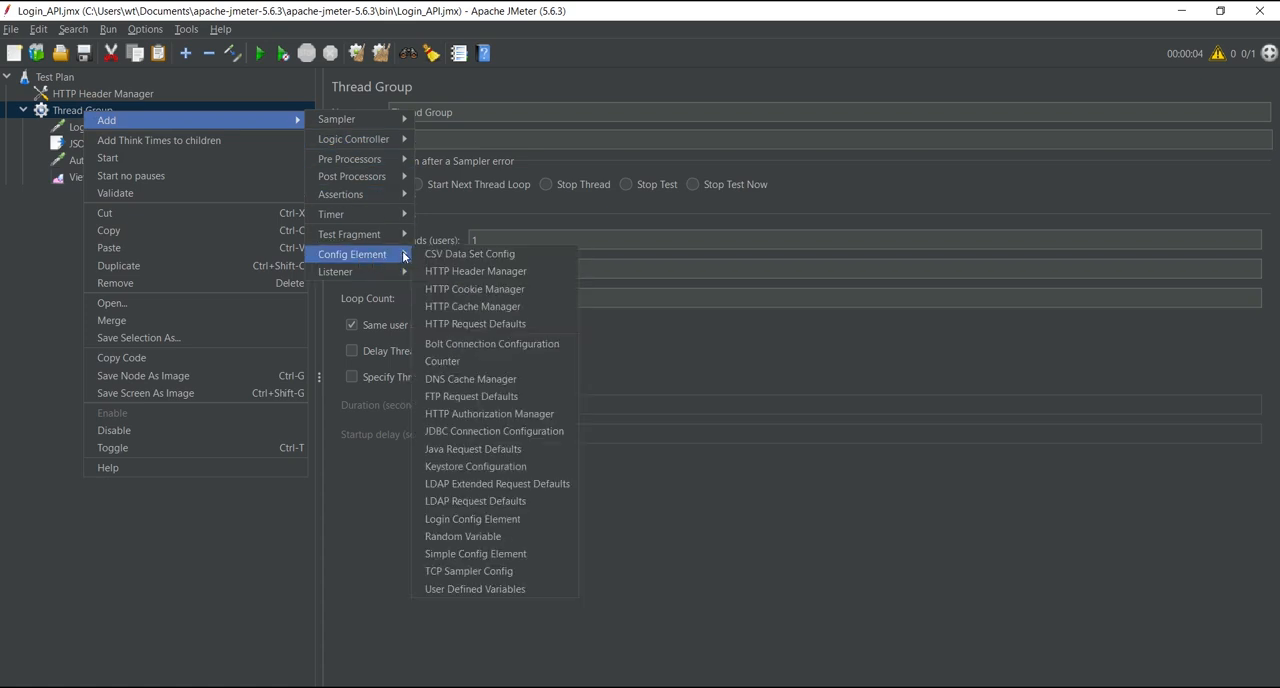
click(456, 256)
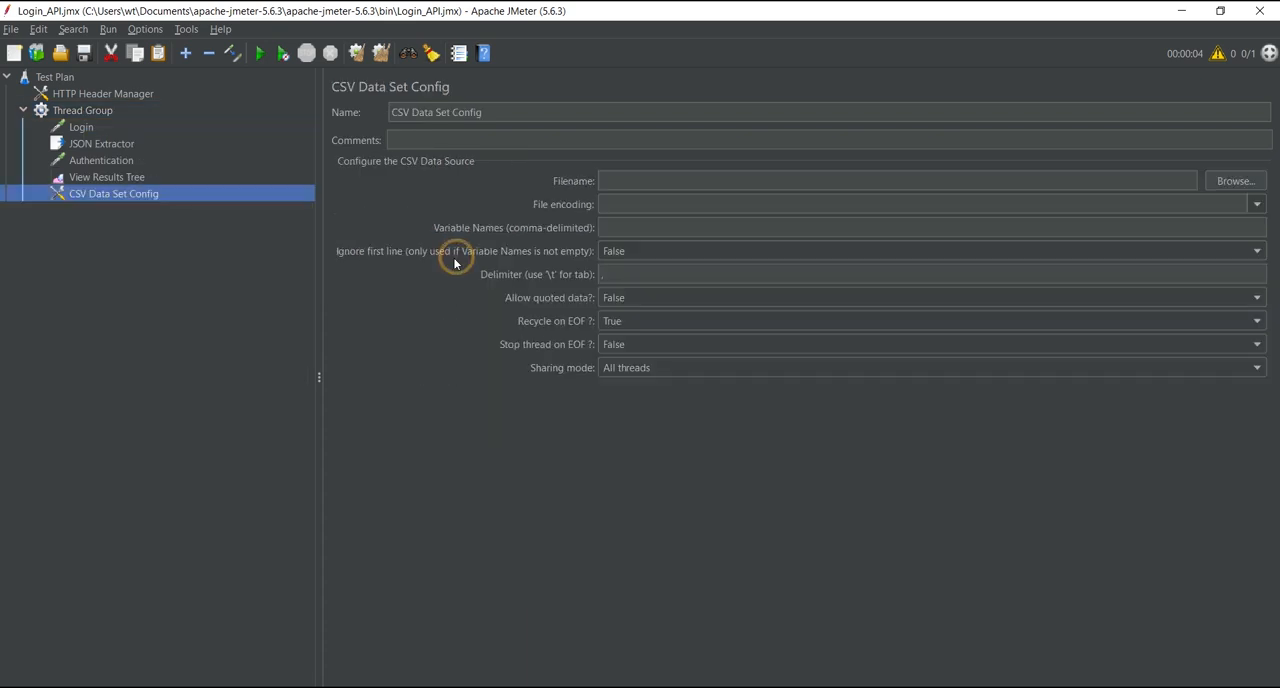
drag(131, 119, 104, 123)
drag(84, 197, 93, 125)
Step: Switch to the JMeter bin folder, open the user CSV file in Excel and review its username and password columns
click(628, 180)
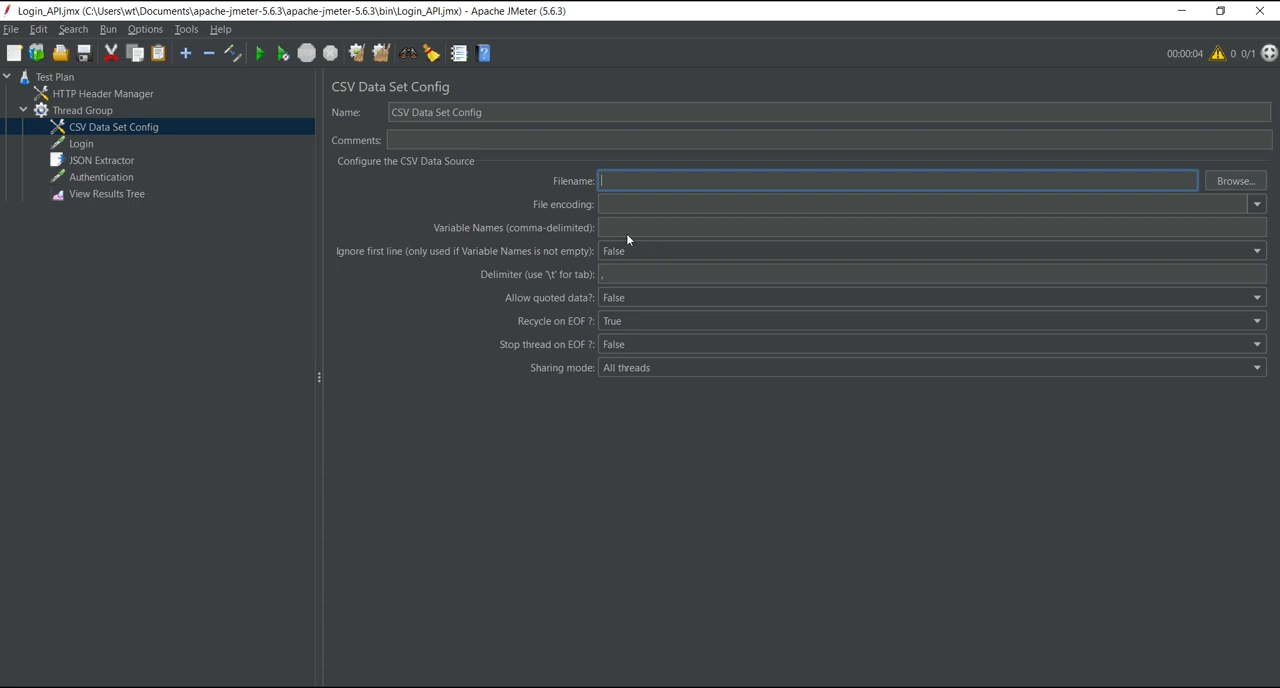
key(alt+Tab)
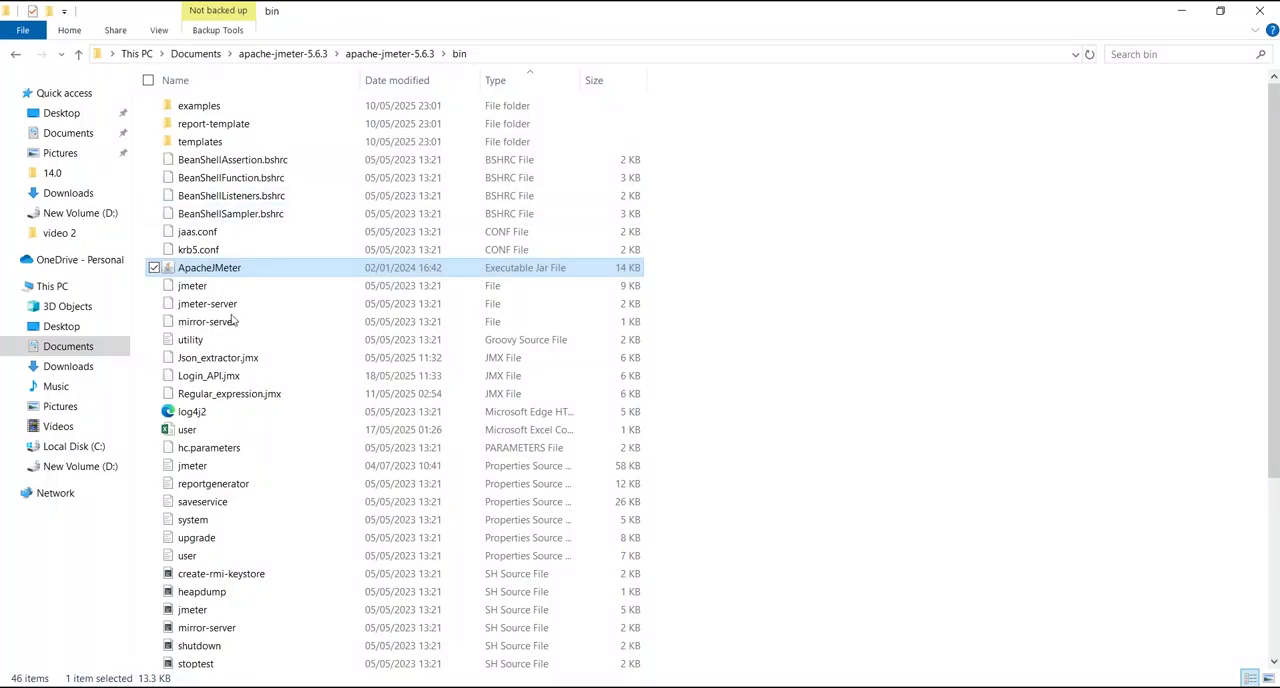
double_click(198, 430)
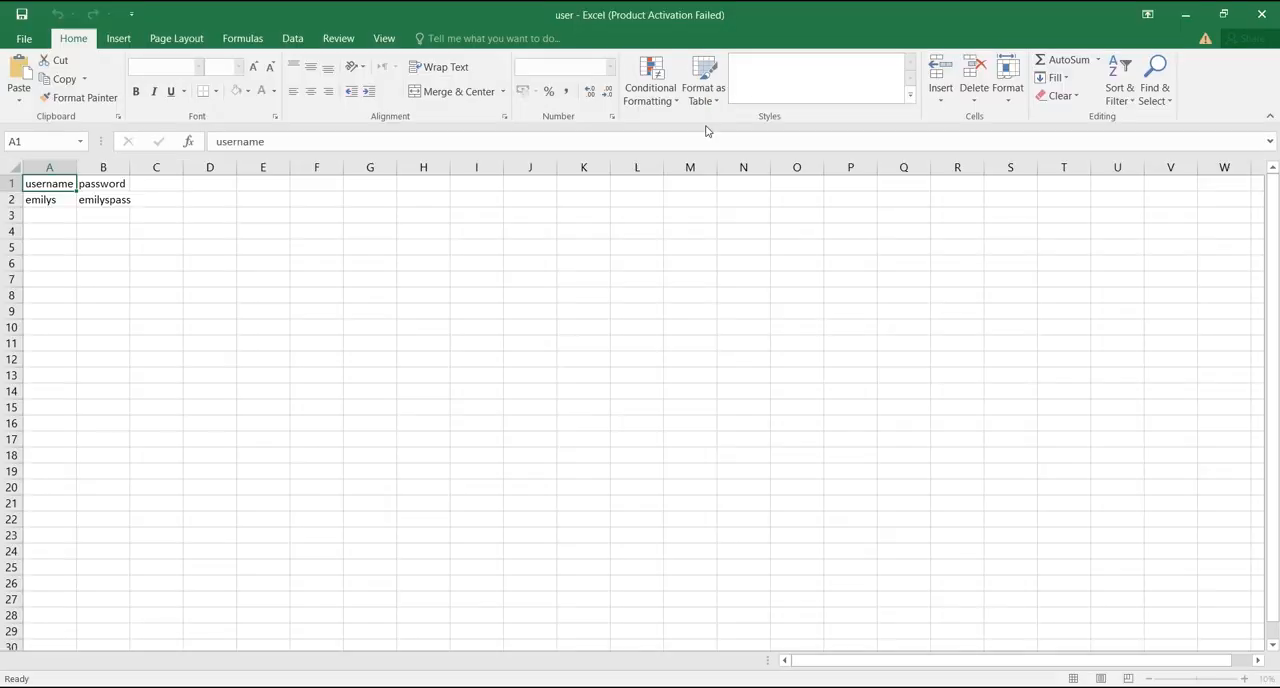
double_click(55, 183)
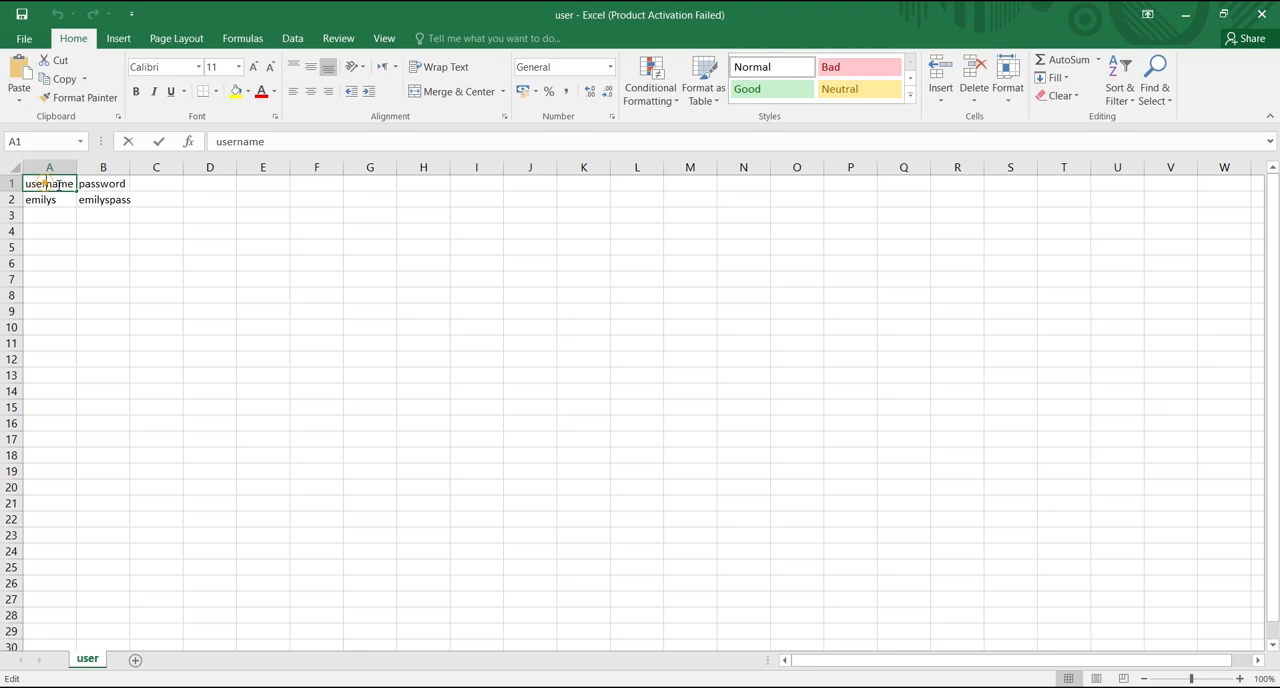
double_click(108, 183)
double_click(40, 202)
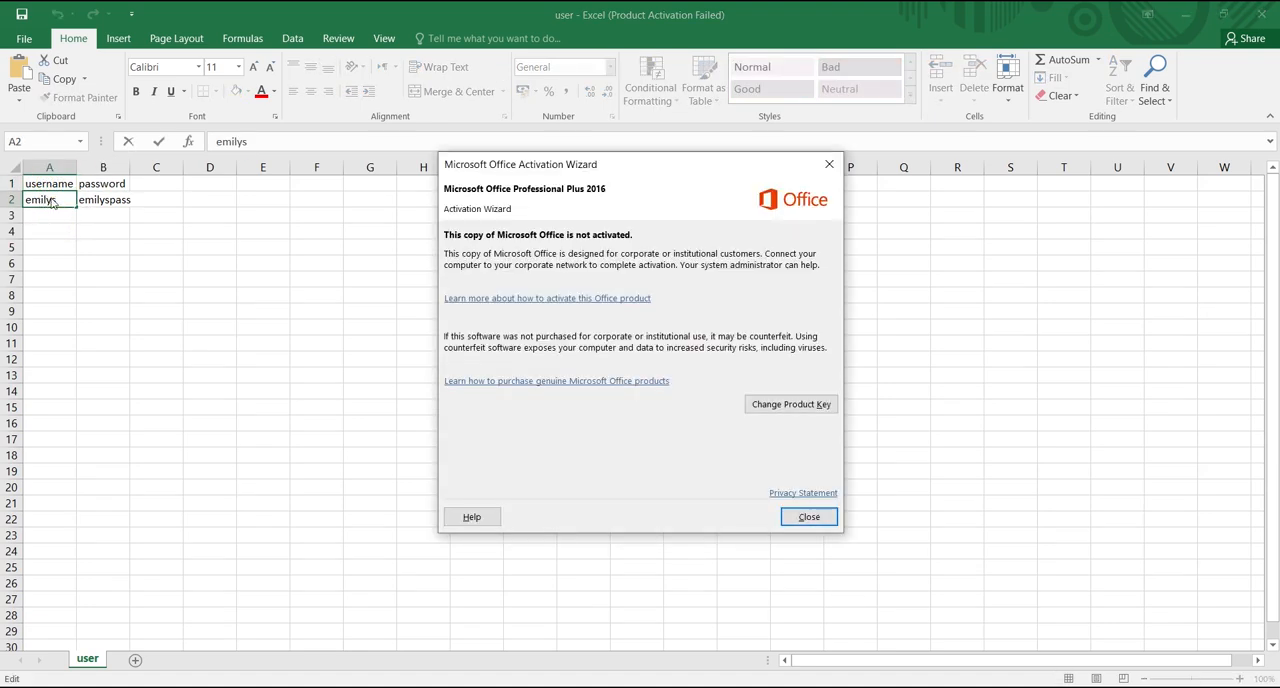
click(829, 164)
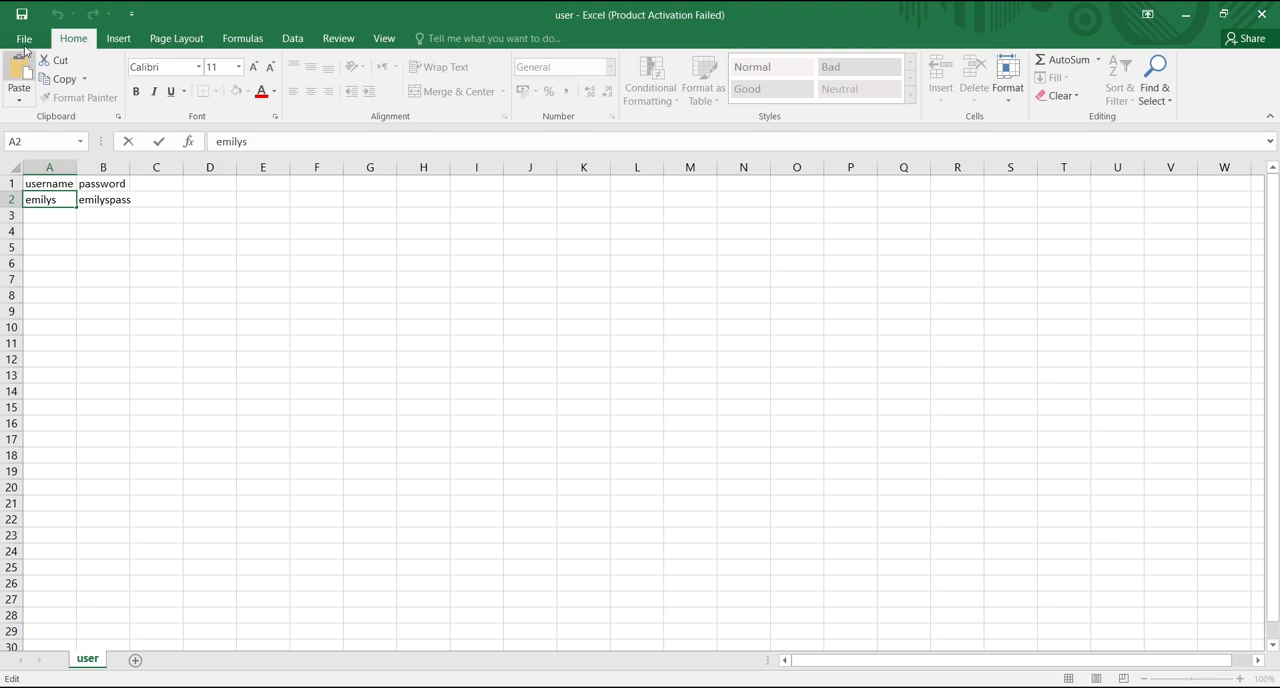
click(21, 14)
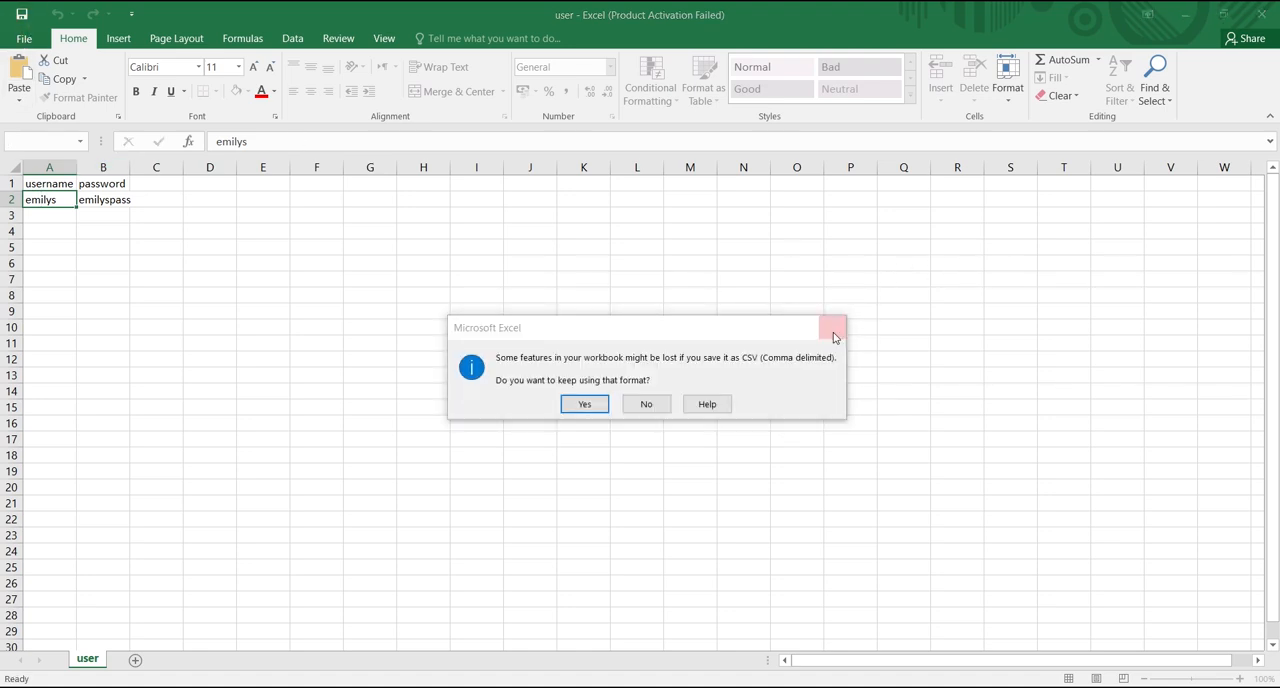
click(831, 328)
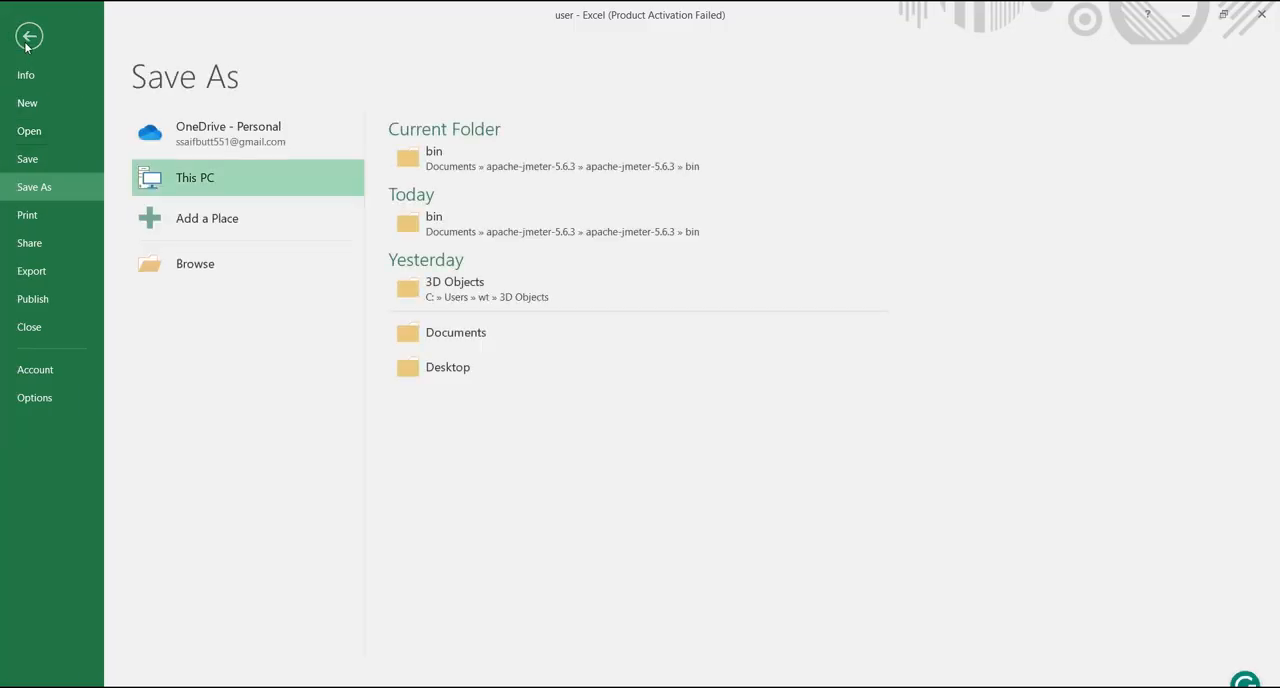
click(32, 42)
Step: Save the sheet as user in CSV (Comma delimited) format in the bin folder, replacing the existing file and keeping that format
click(25, 39)
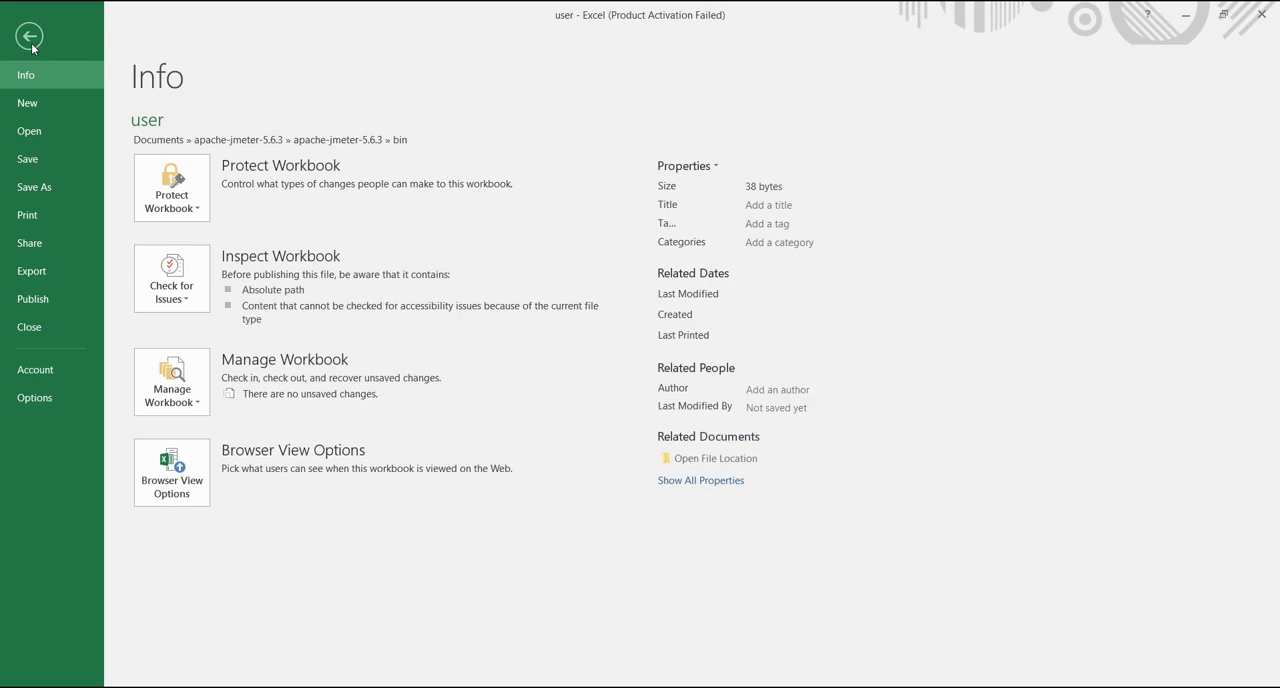
click(30, 190)
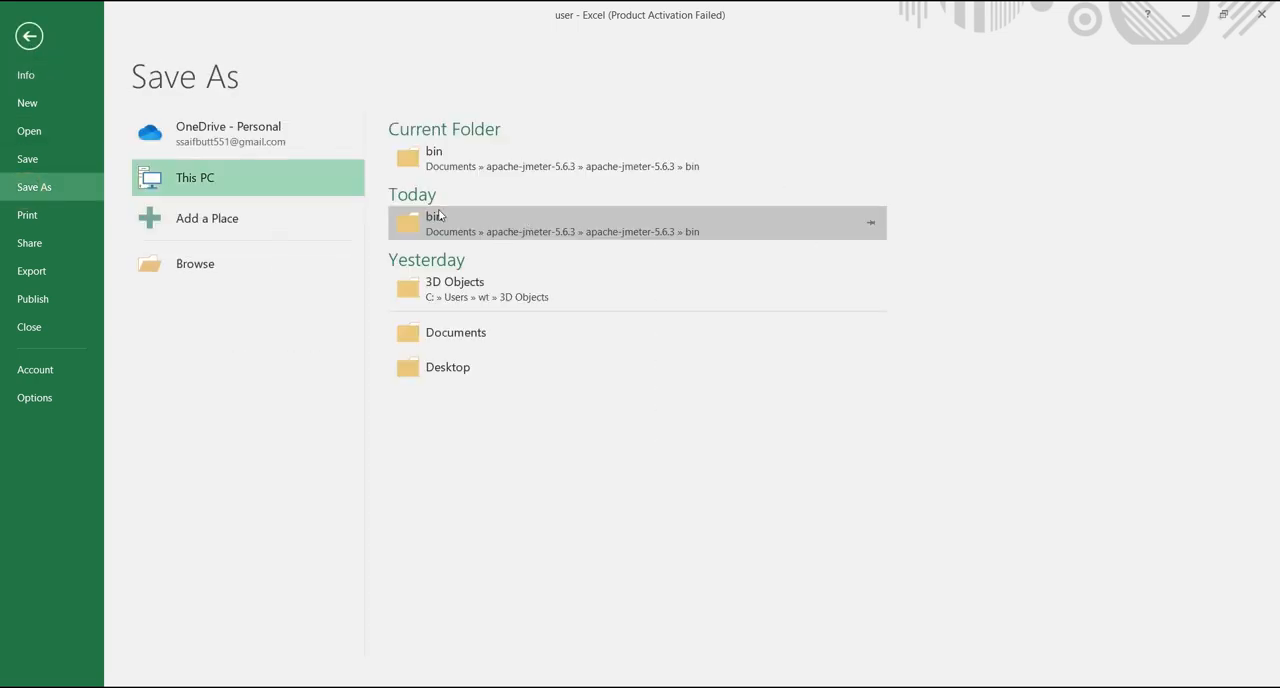
click(456, 219)
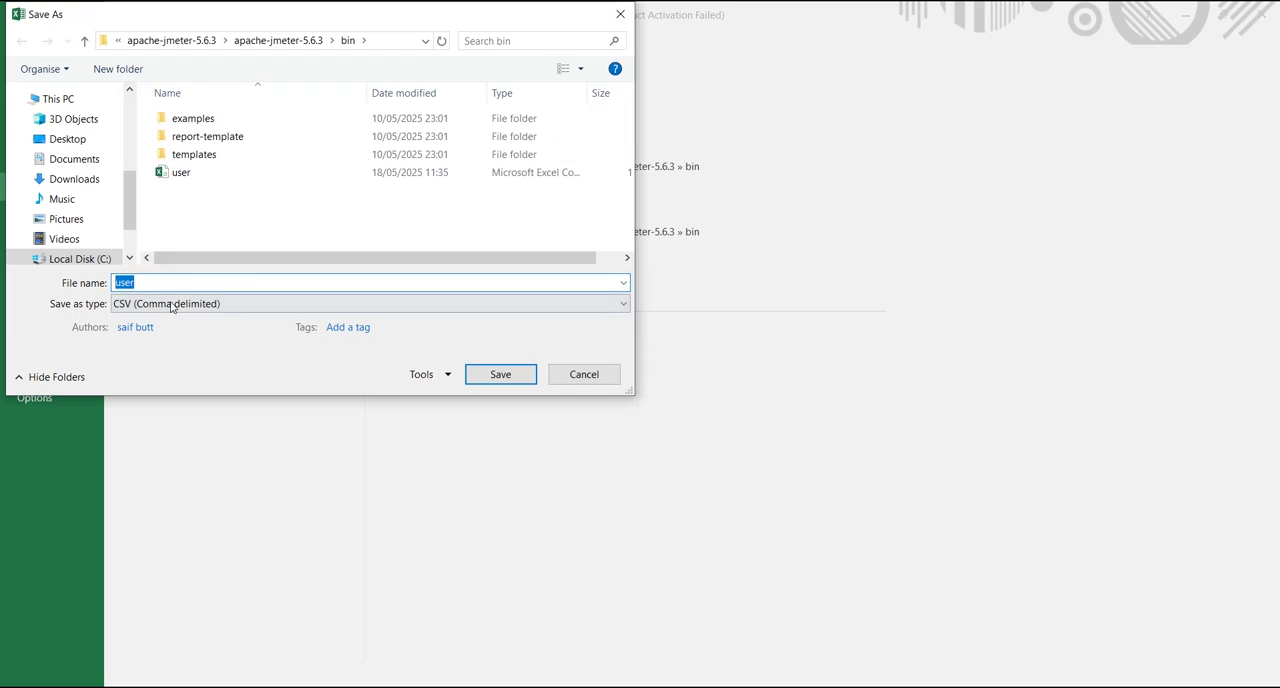
click(172, 302)
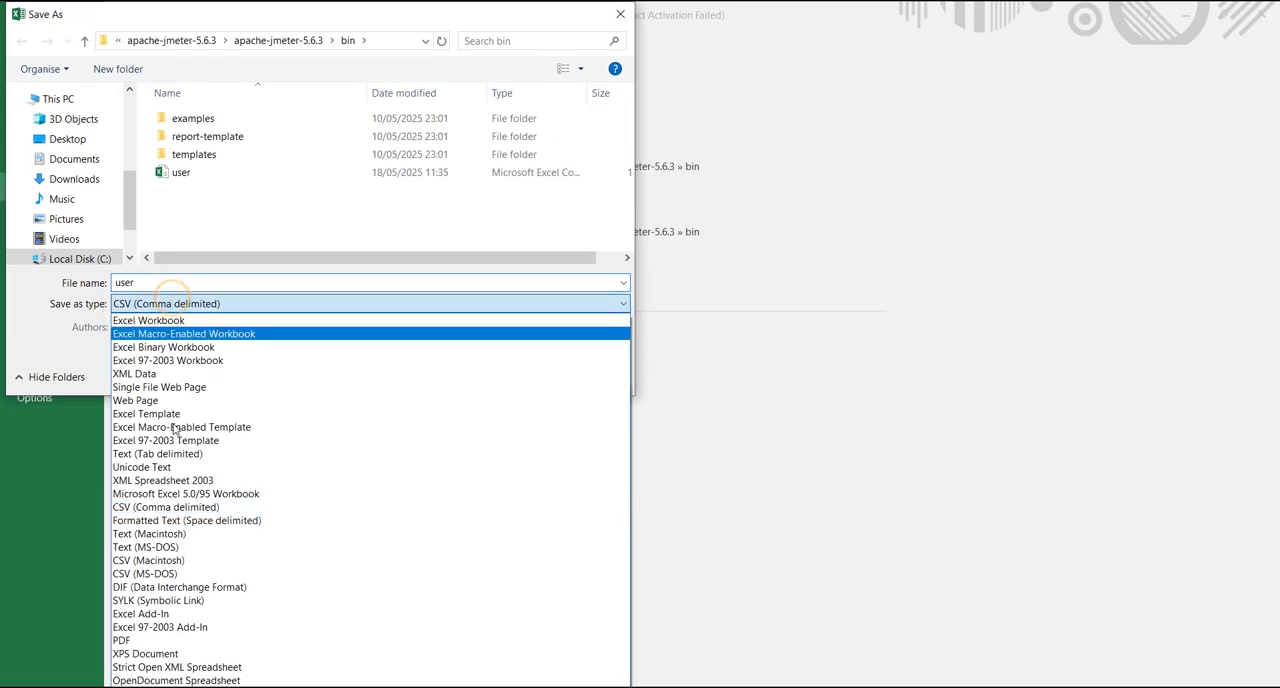
click(138, 512)
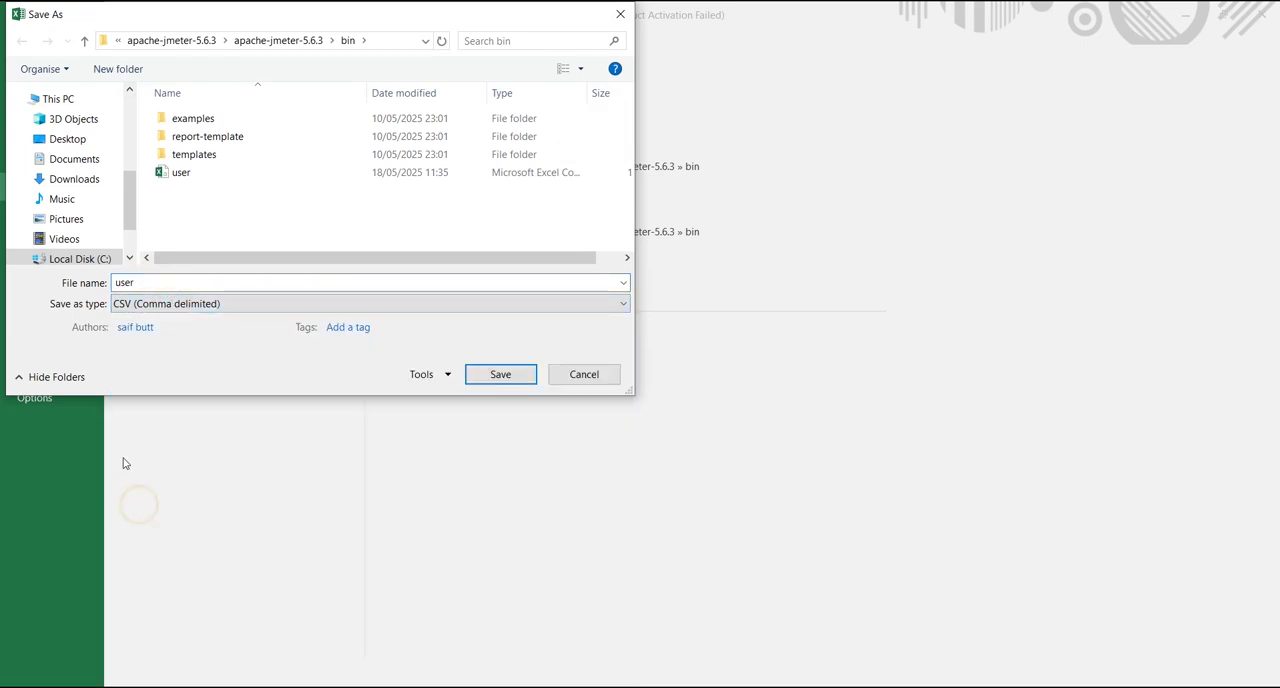
click(531, 380)
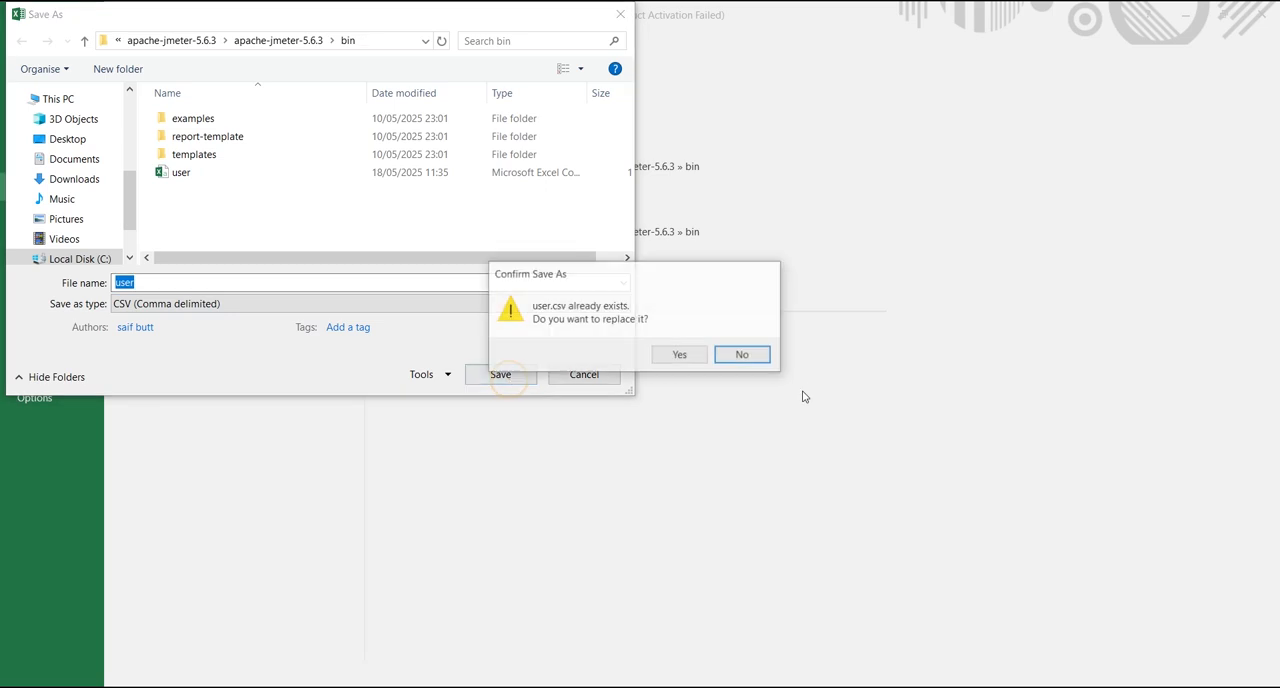
click(684, 357)
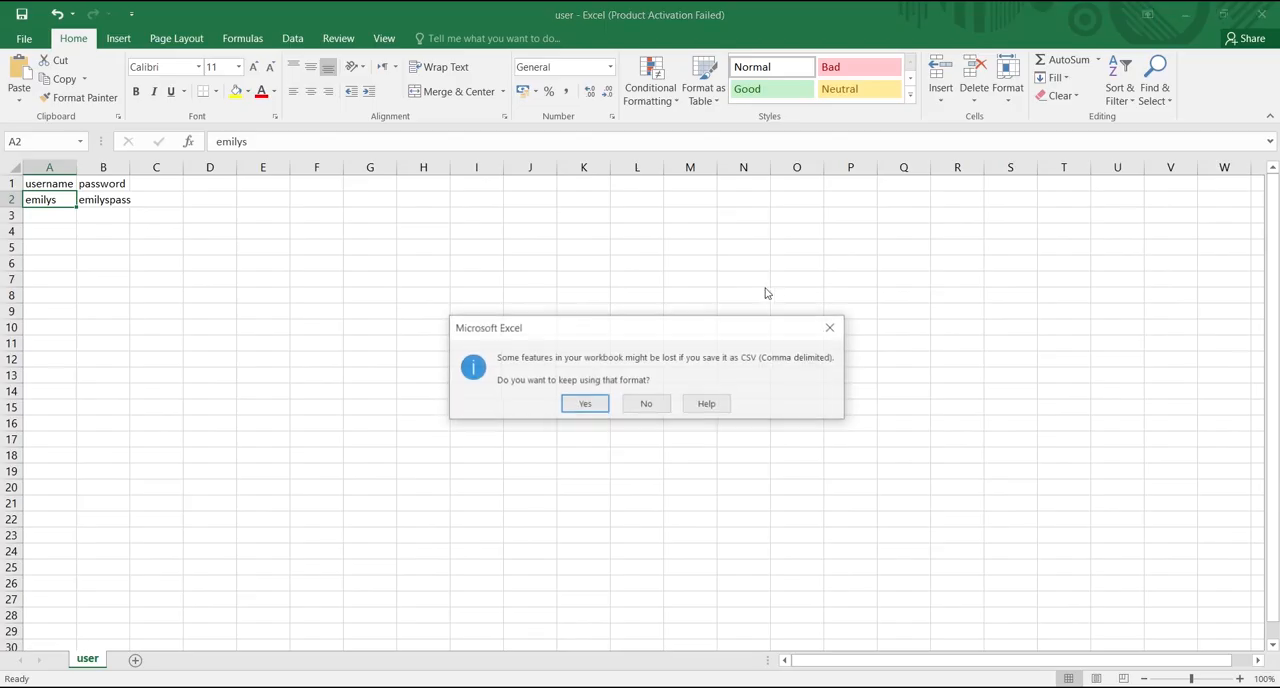
click(584, 405)
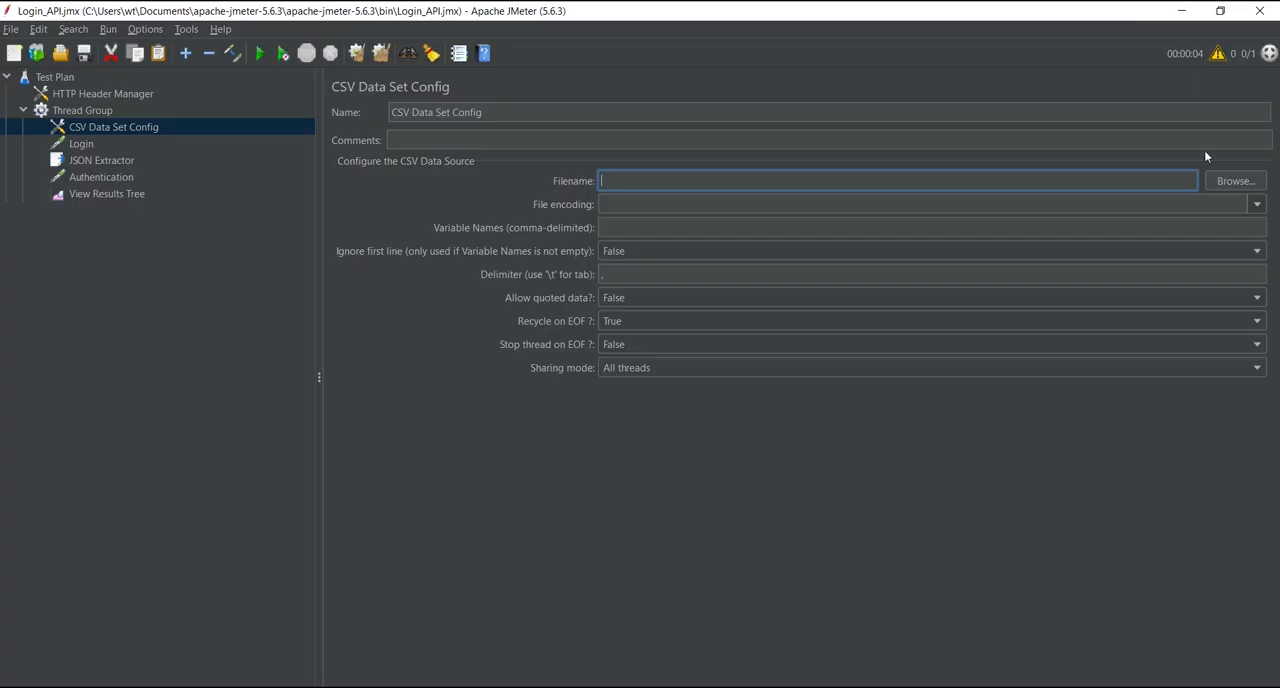
Step: Switch to JMeter and choose user.csv from the bin folder as the CSV Data Set Config's file
click(1240, 182)
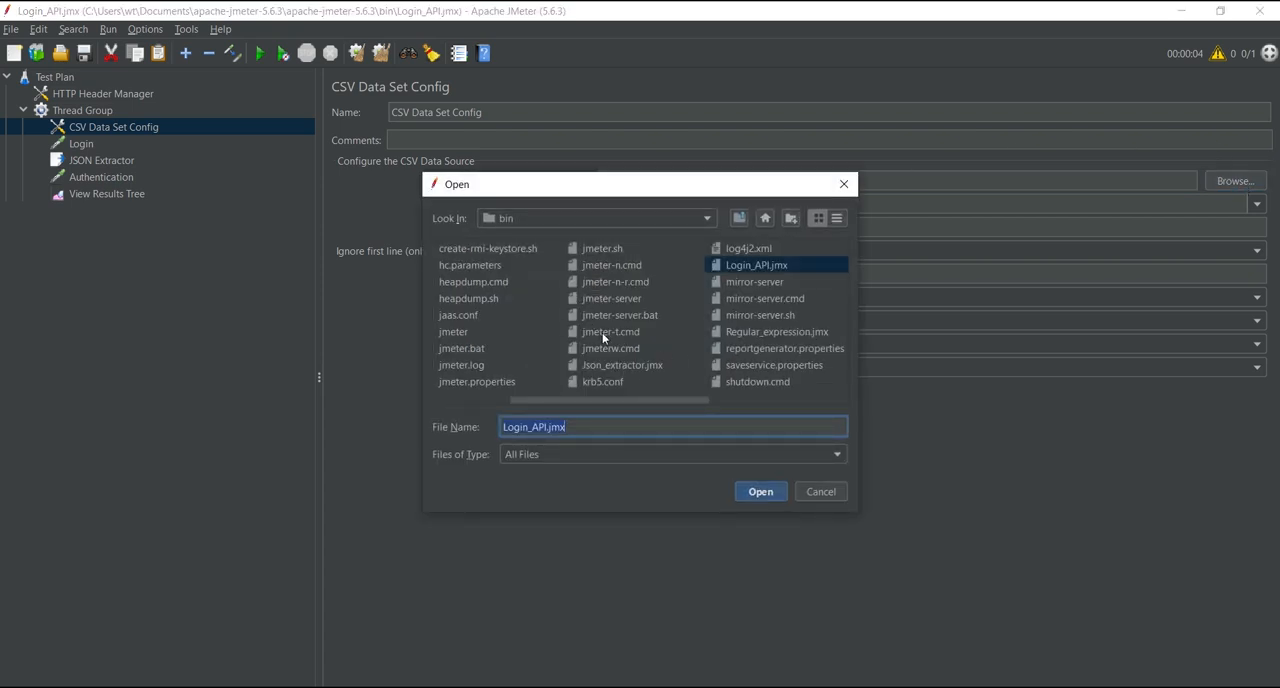
click(764, 298)
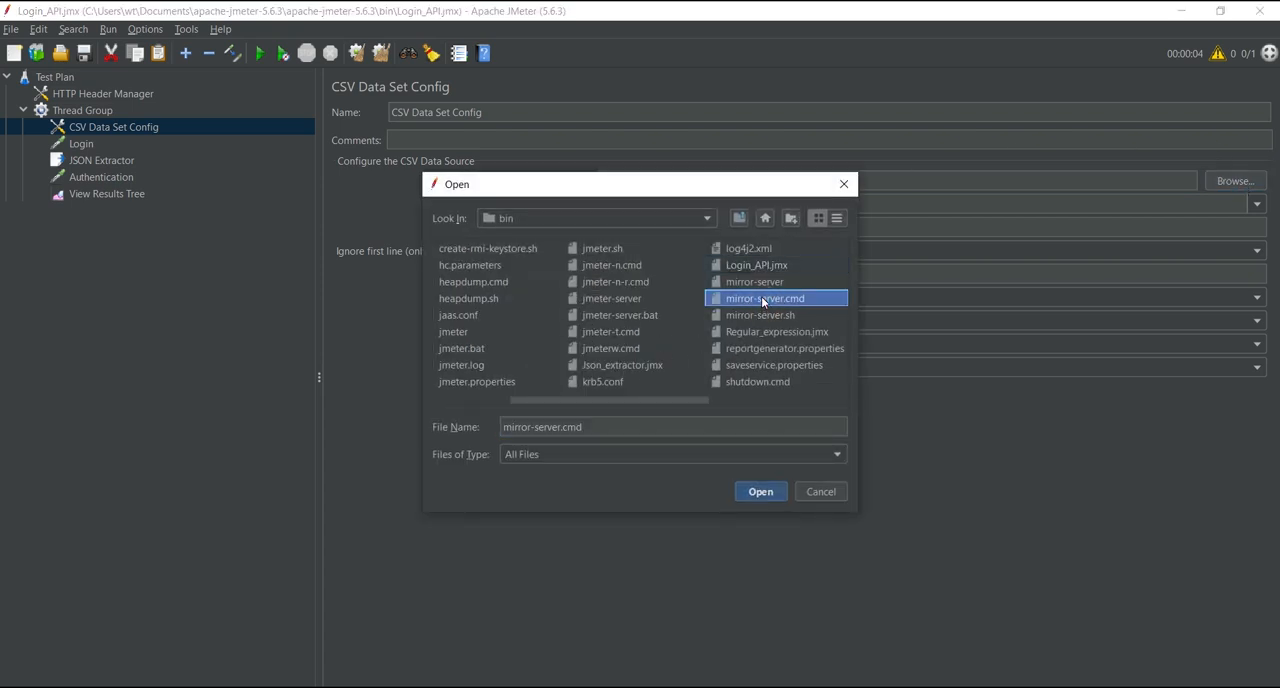
key(u)
click(751, 363)
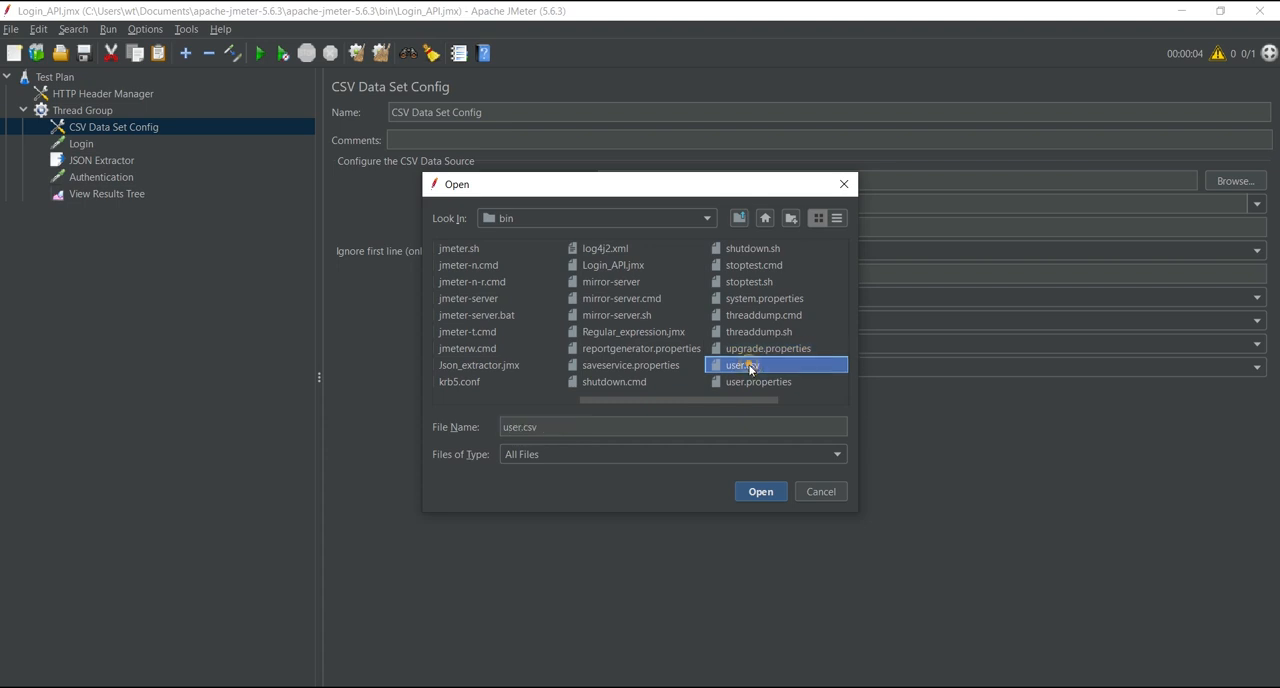
click(758, 491)
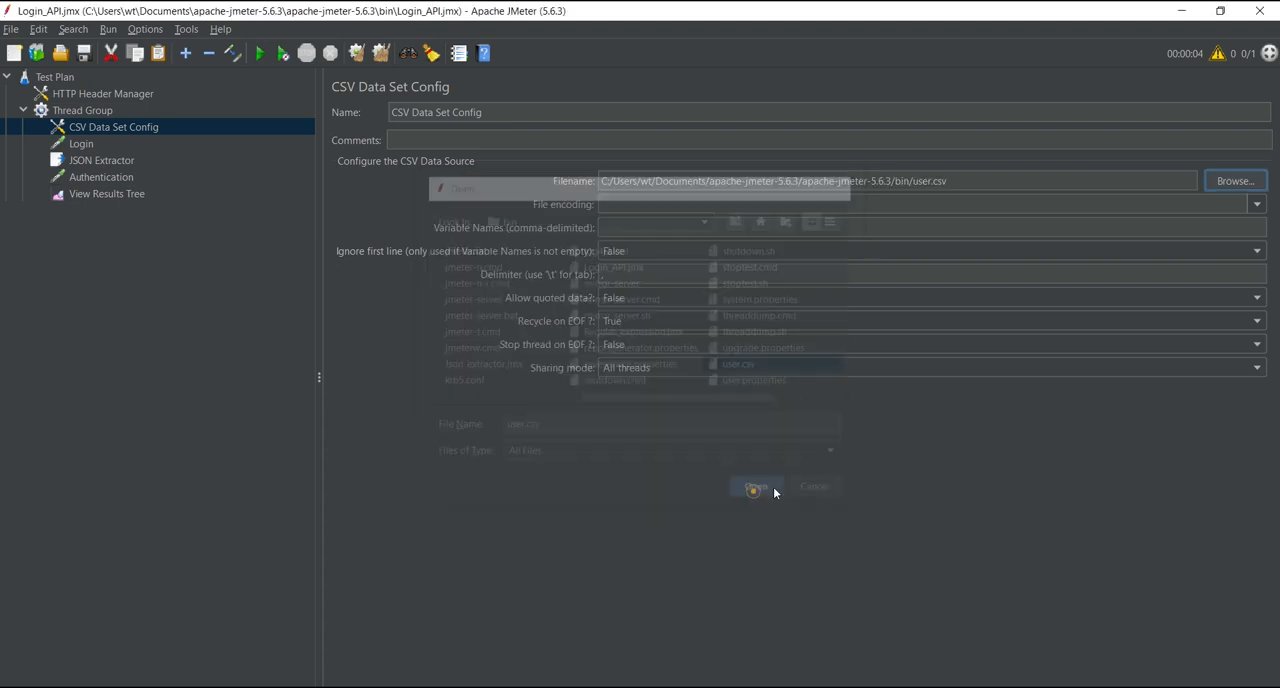
Step: Check the column headers in the Excel sheet and set the CSV Data Set Config's variable names to user,password
click(620, 228)
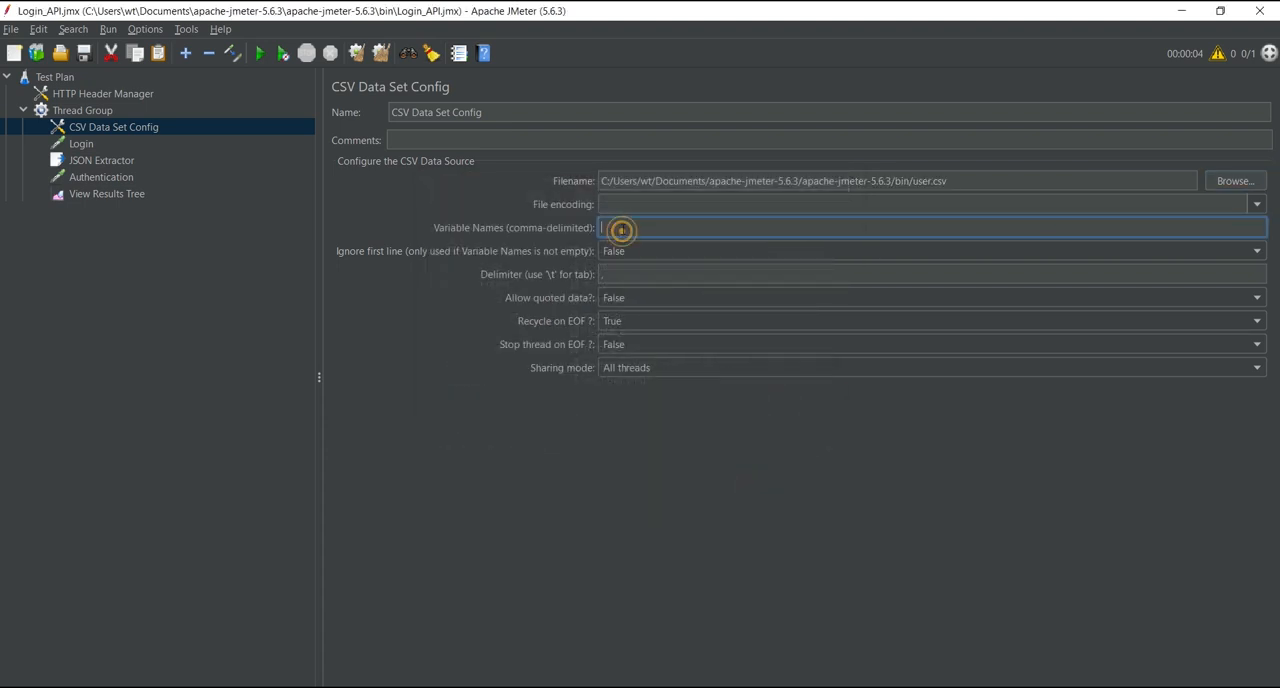
key(alt+Tab)
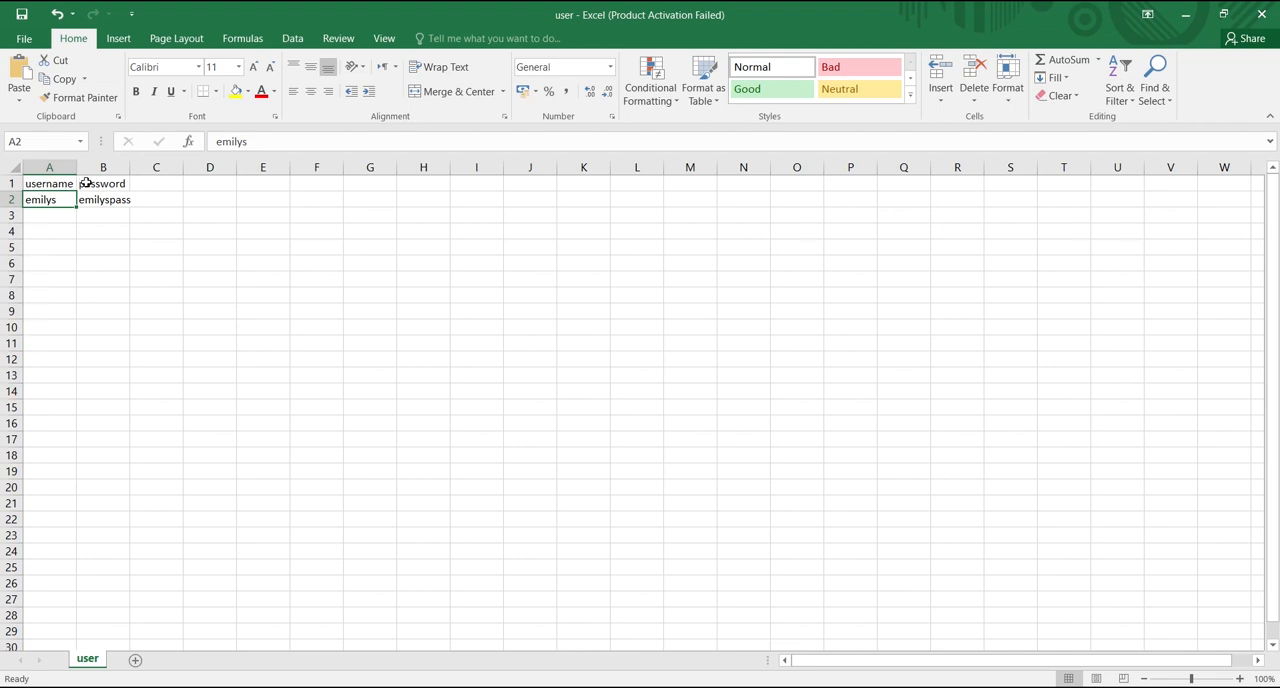
click(1186, 13)
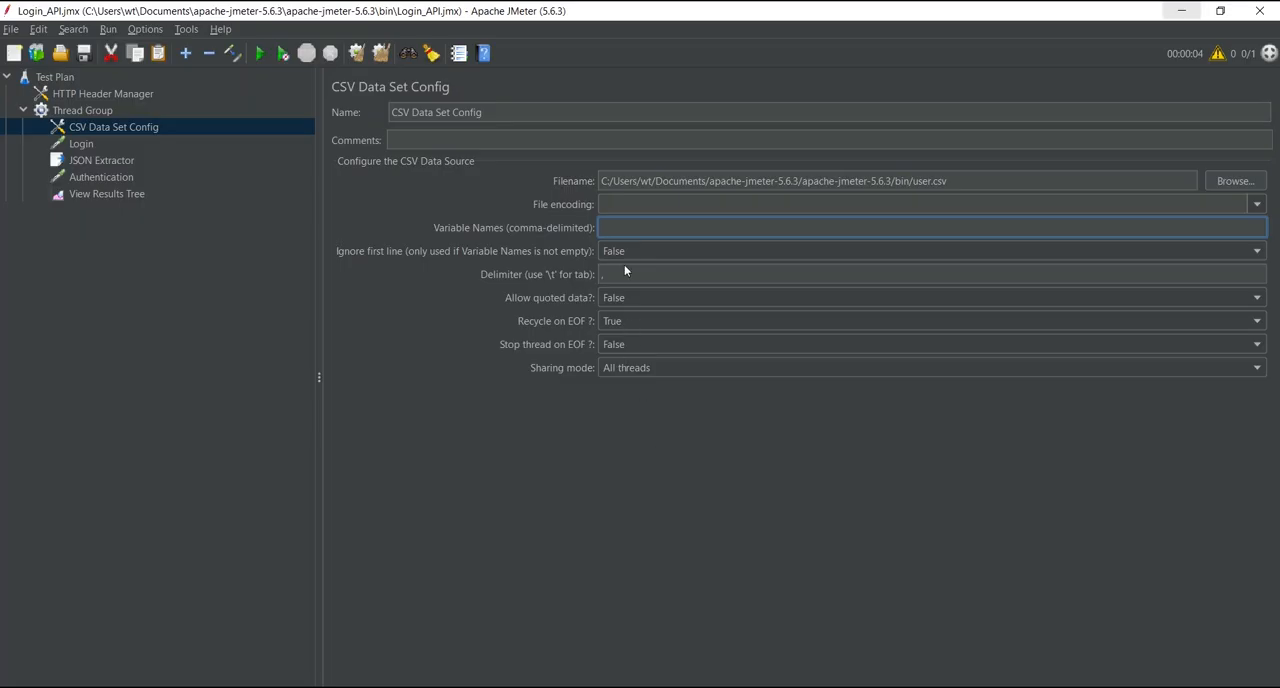
text(uawre)
key(BackSpace)
key(BackSpace)
key(BackSpace)
key(BackSpace)
text(as)
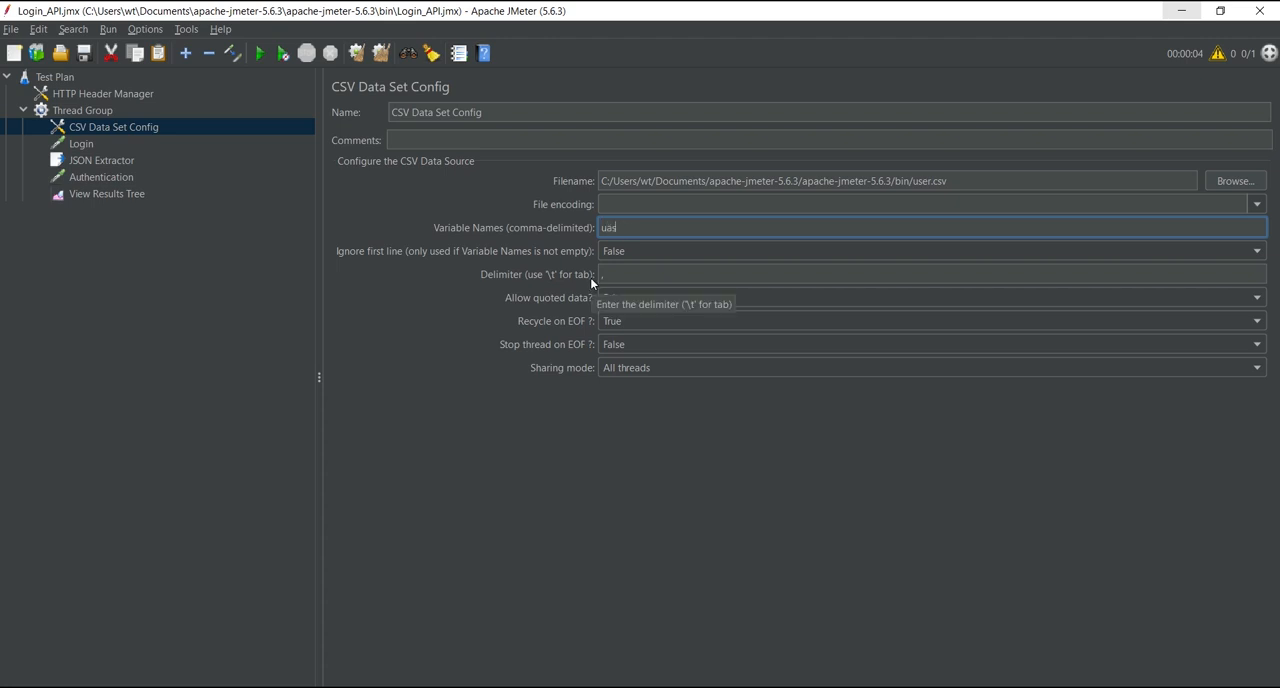
text(er)
key(BackSpace)
key(BackSpace)
key(BackSpace)
key(BackSpace)
text(ser)
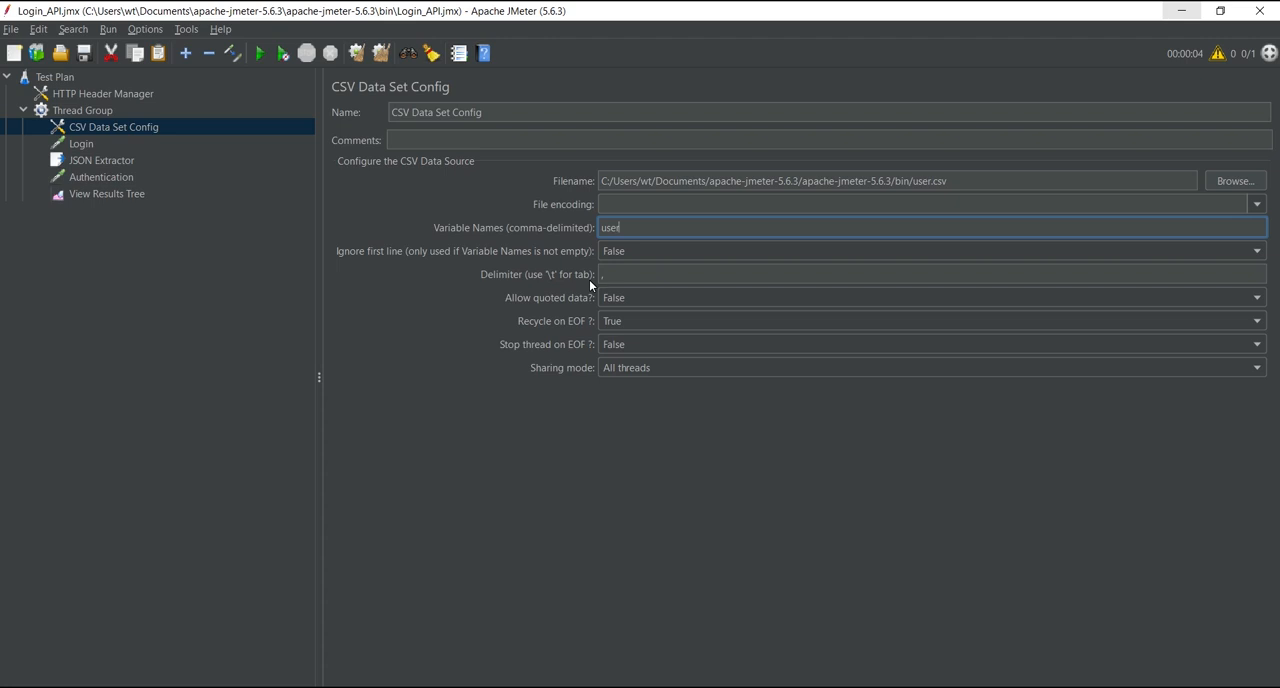
text(,password)
Step: Check the header row in the Excel sheet and set the CSV Data Set Config to ignore the first line (True)
click(1181, 10)
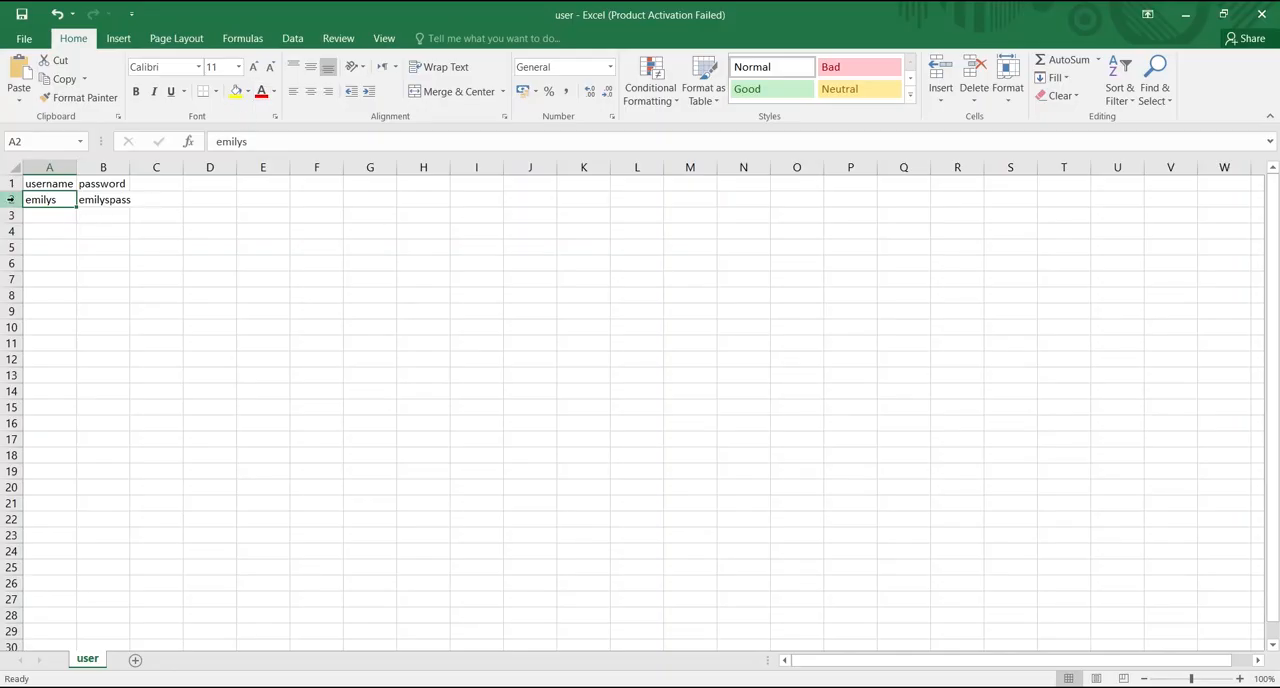
click(8, 185)
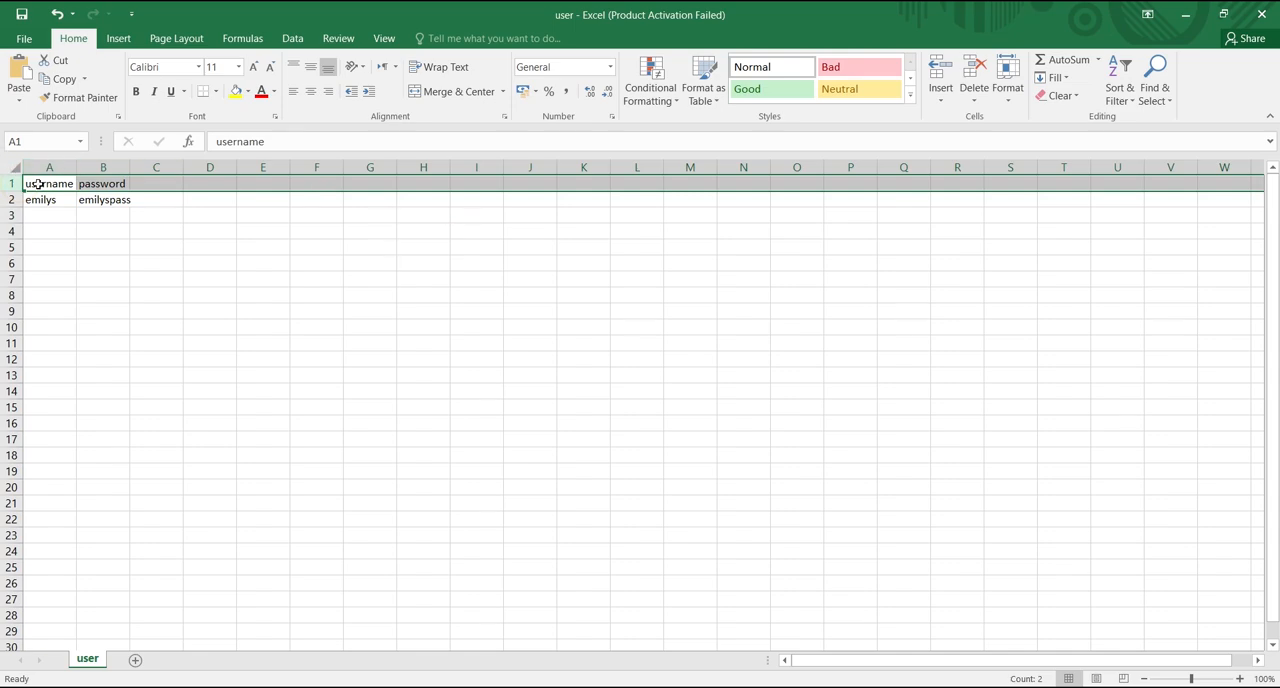
click(1185, 14)
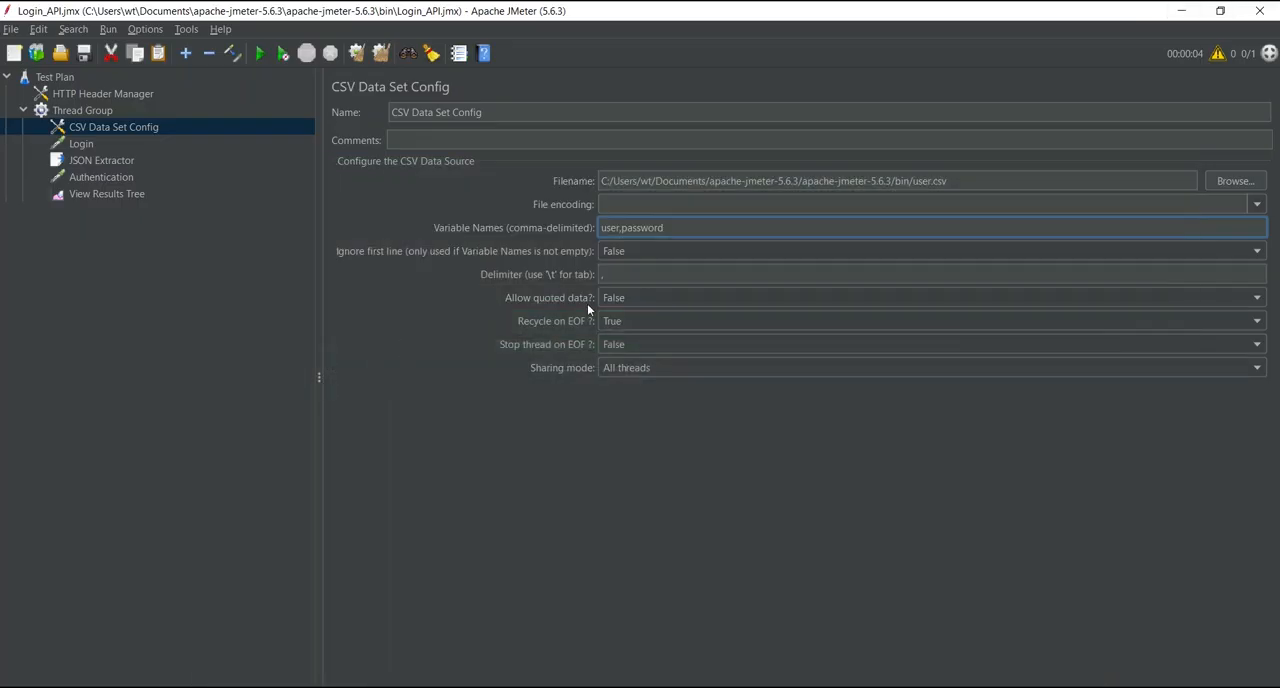
click(627, 250)
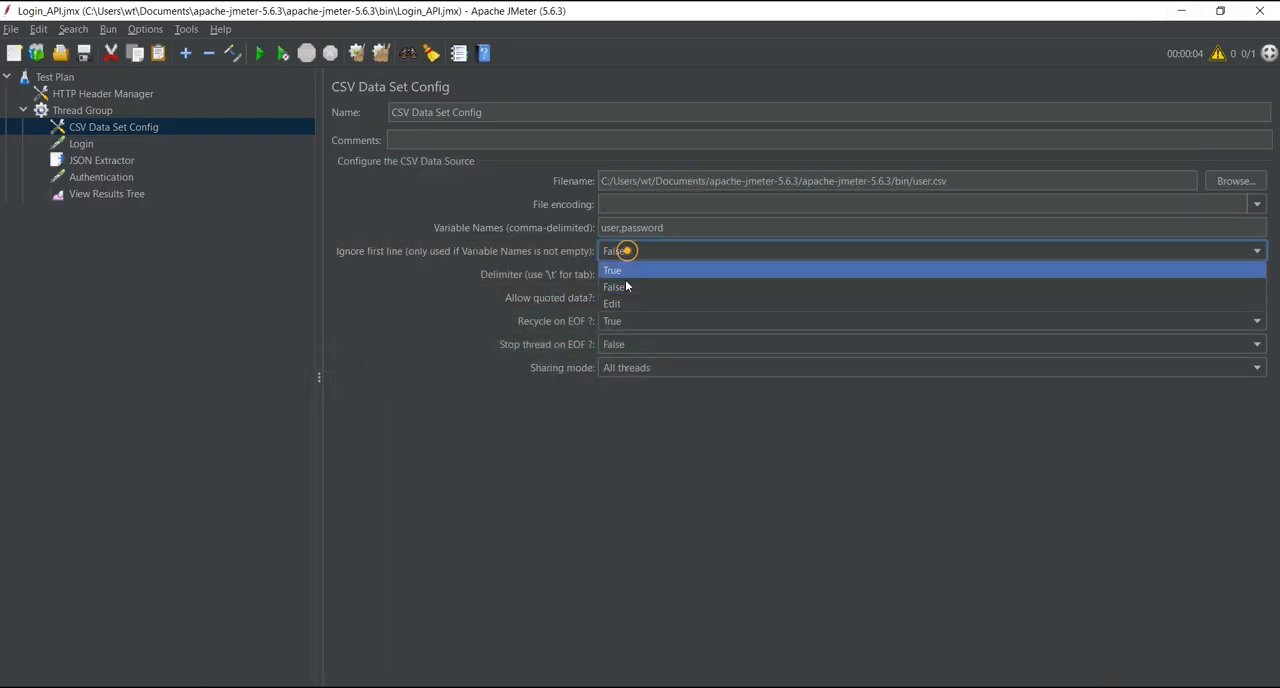
click(613, 271)
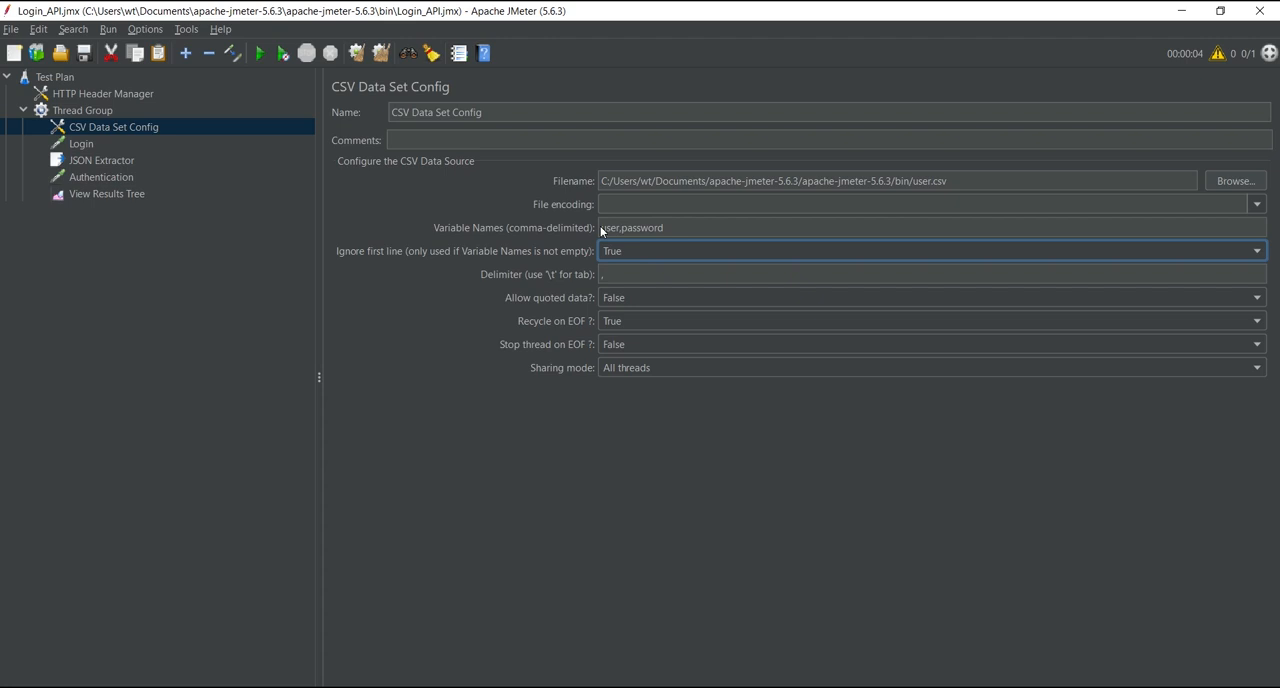
Step: Check the CSV Data Set Config's variable names and set the username in the Login request's body data to ${user}
triple_click(672, 228)
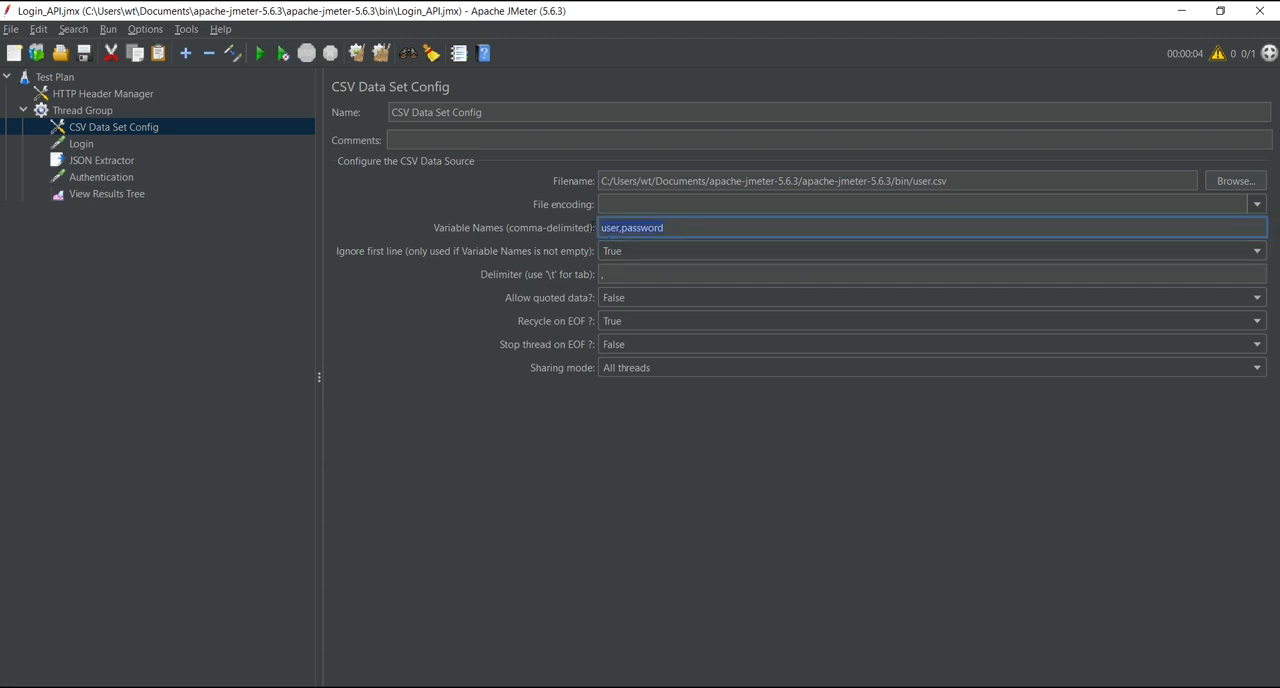
click(630, 229)
click(606, 226)
click(631, 228)
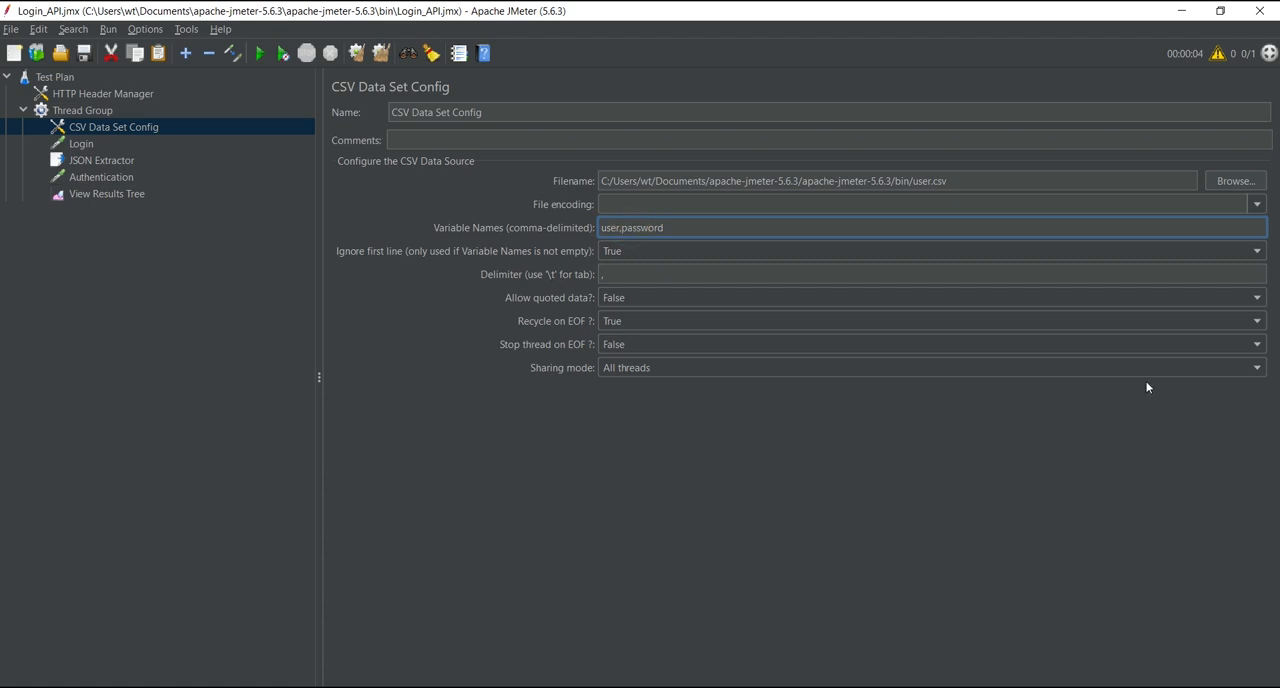
click(84, 148)
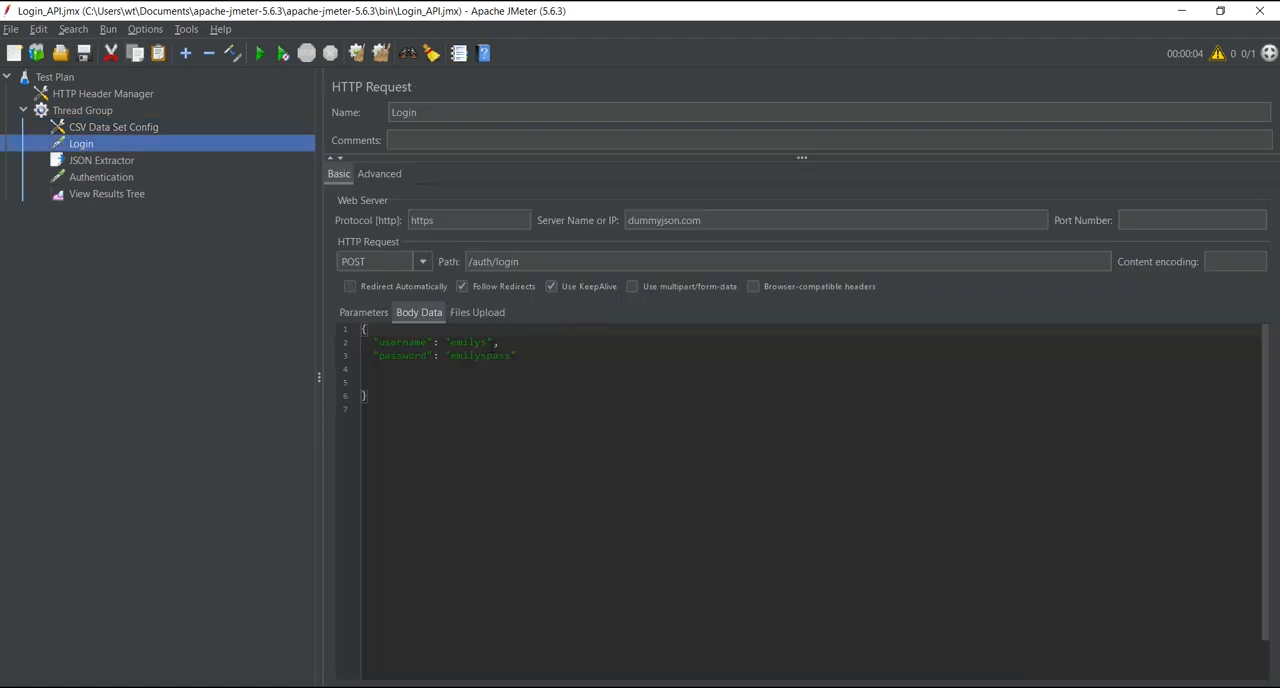
double_click(466, 342)
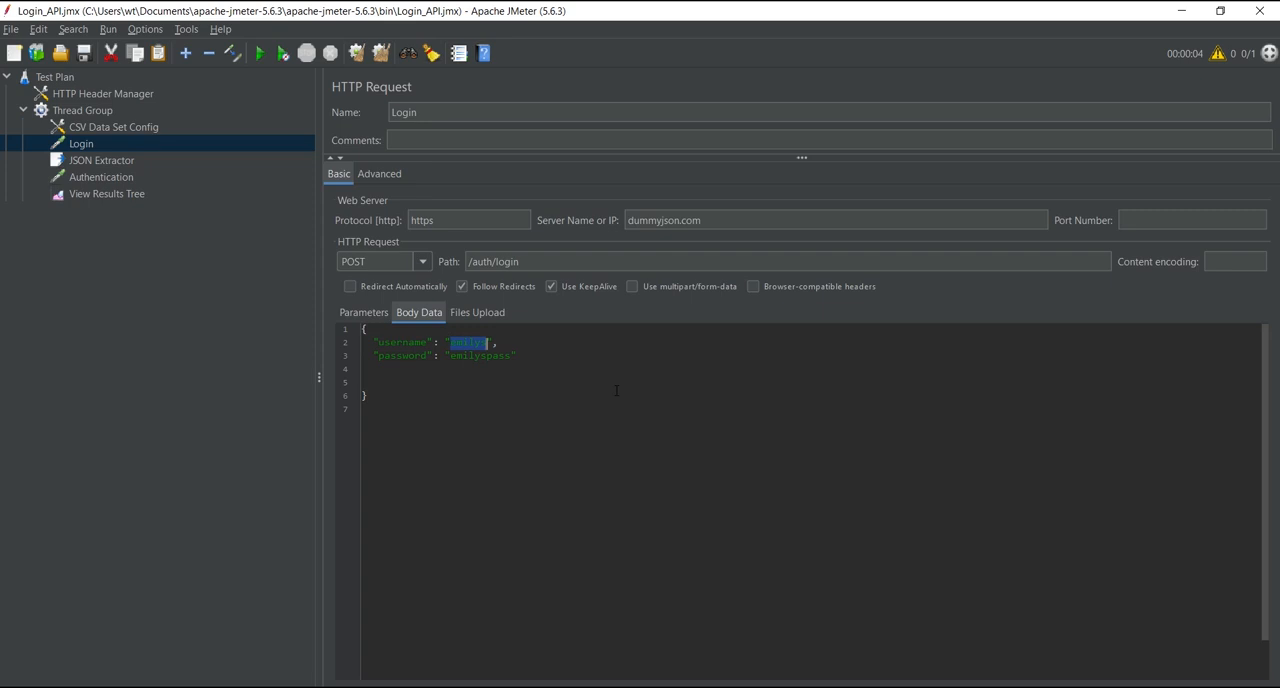
key(BackSpace)
text(${user)
Step: Replace the password value in the Login request's body data with the variable ${password}
double_click(474, 355)
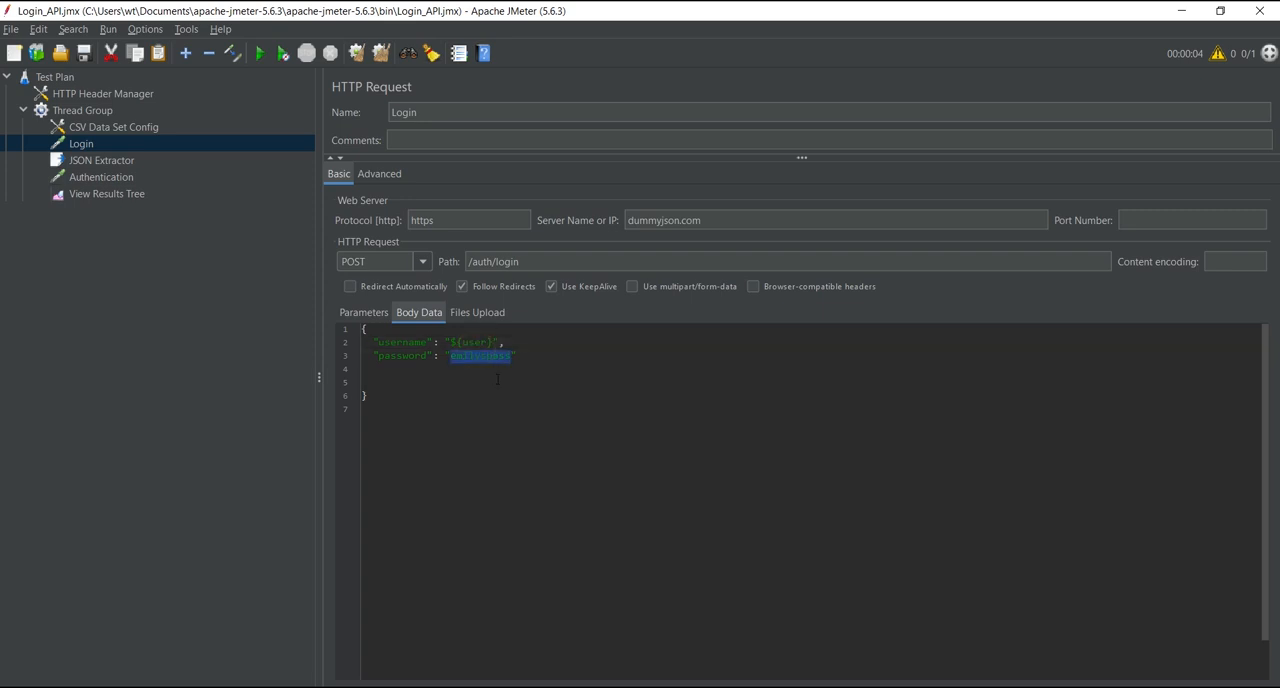
key(BackSpace)
text(${password)
Step: Check the username and password columns of the user sheet in Excel and return to JMeter
key(alt+Tab)
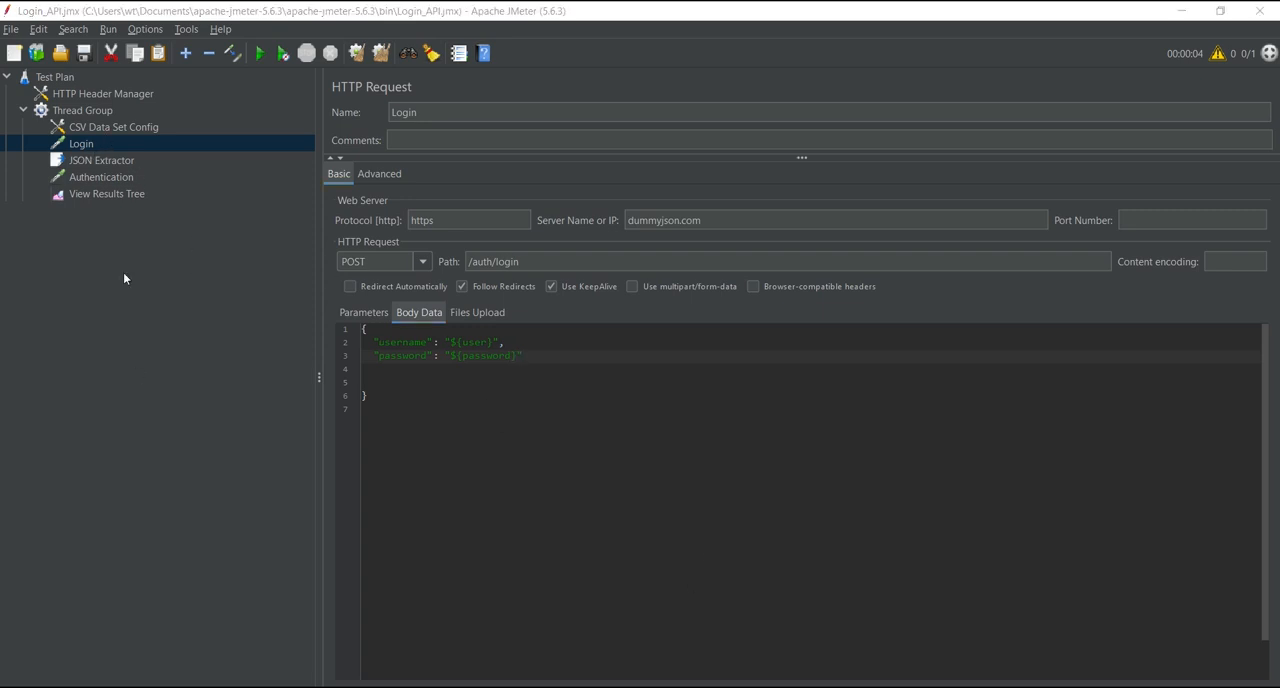
click(1187, 17)
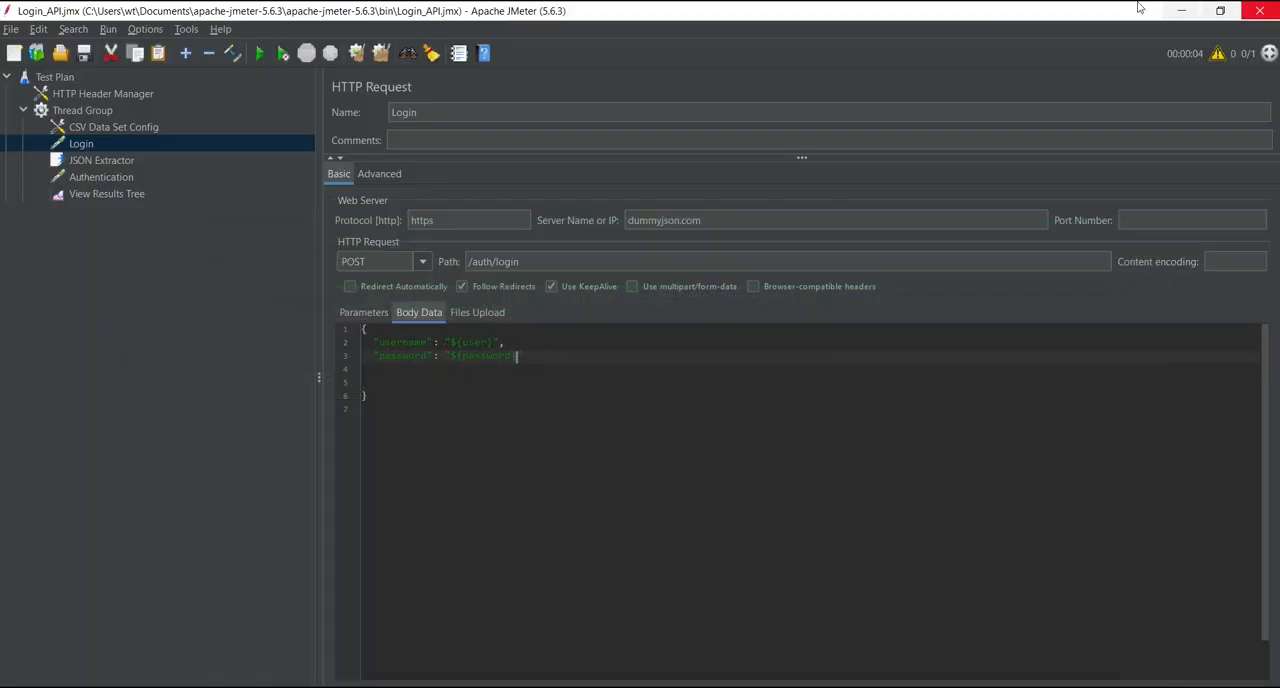
key(alt+Tab)
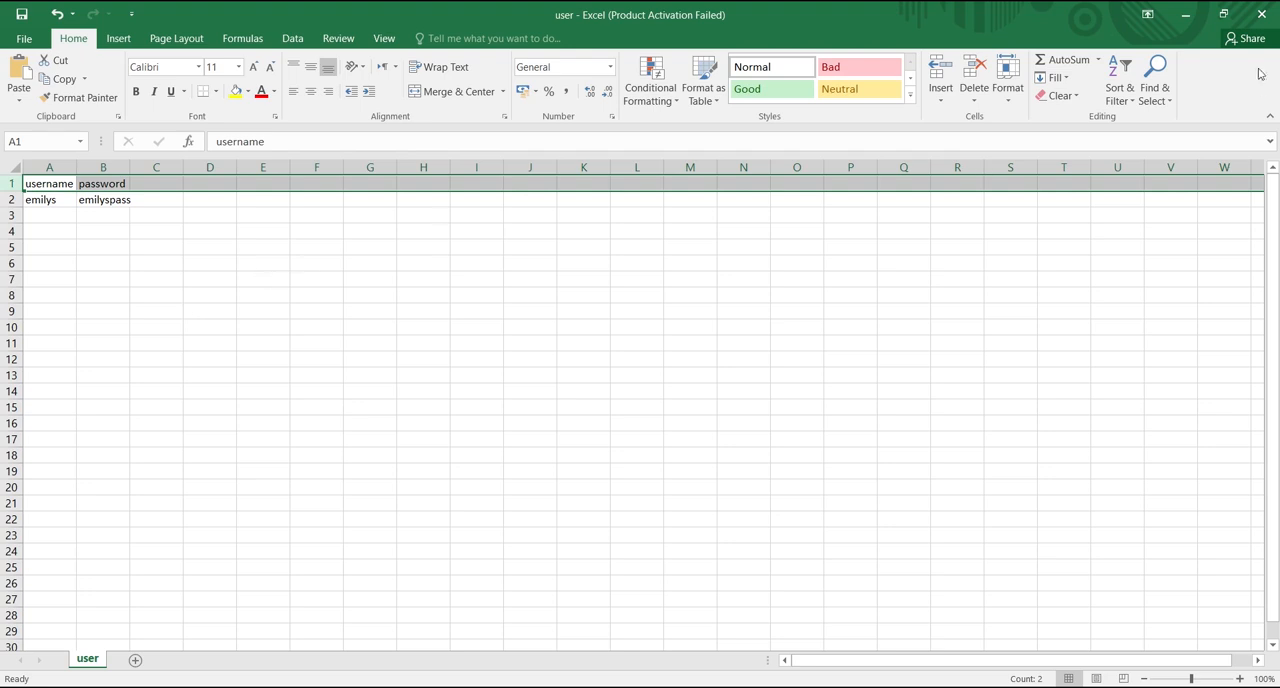
click(1185, 15)
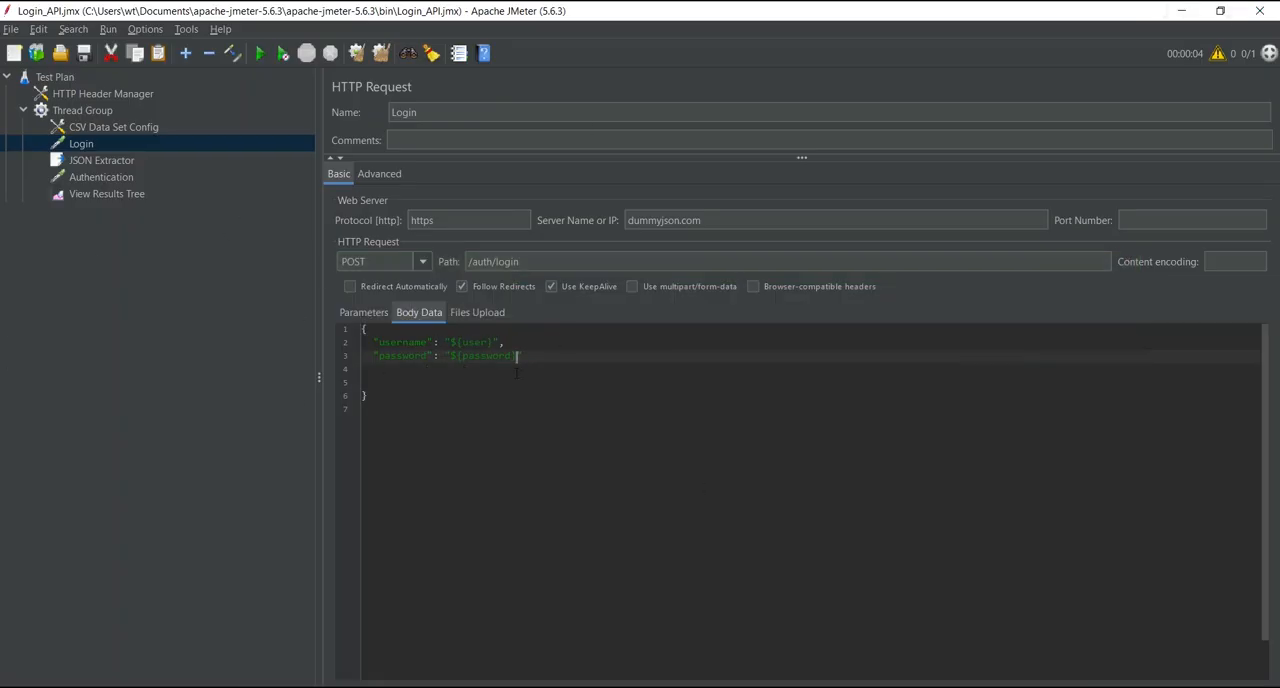
Step: Run the test plan with the CSV data and view the Login sample's response body and request in View Results Tree
click(90, 127)
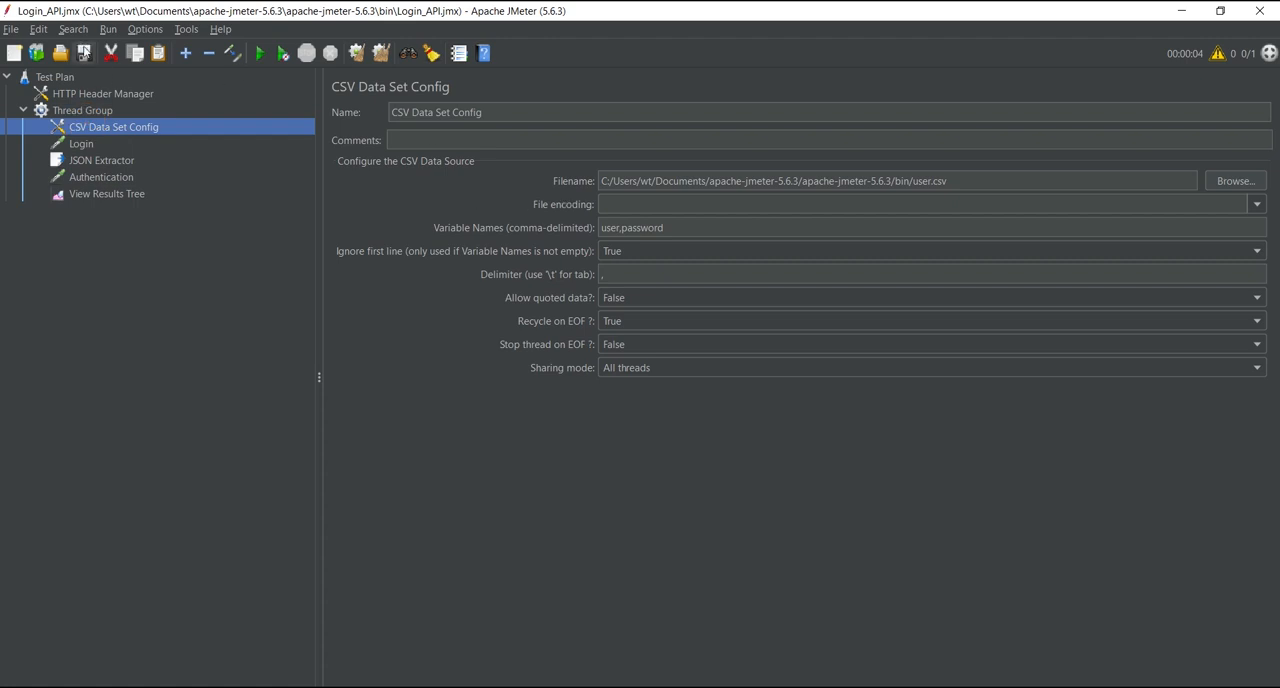
click(260, 53)
click(110, 193)
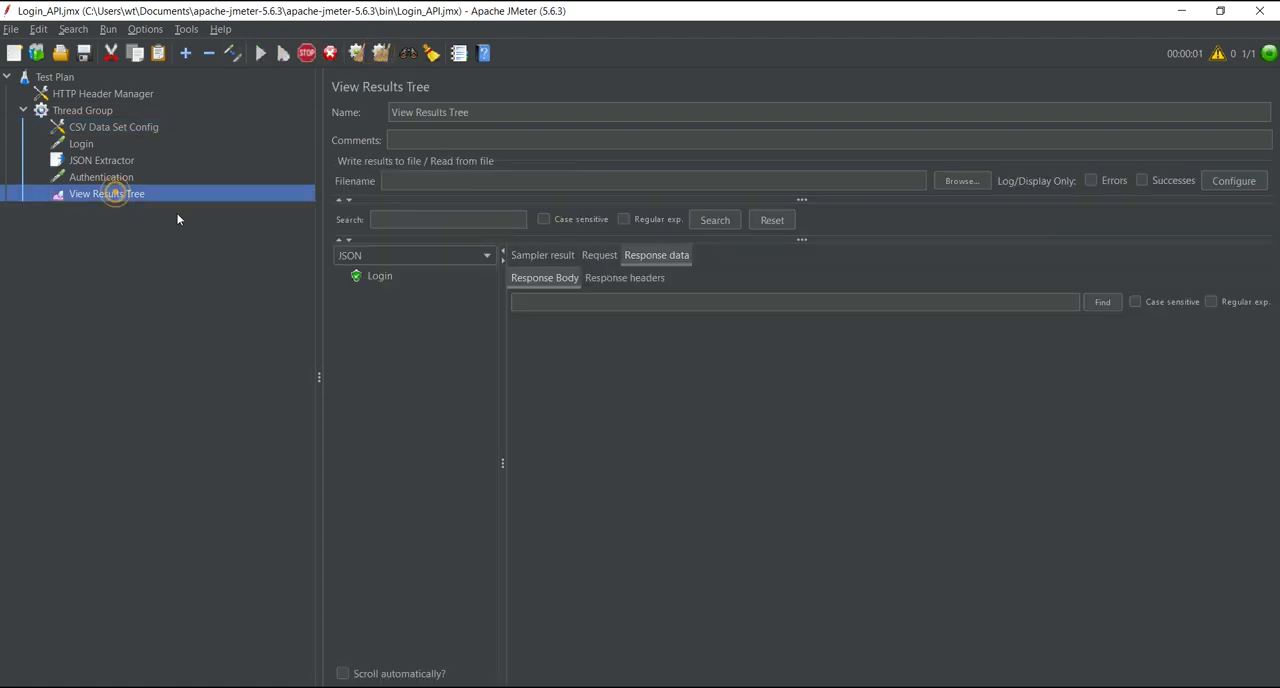
click(379, 276)
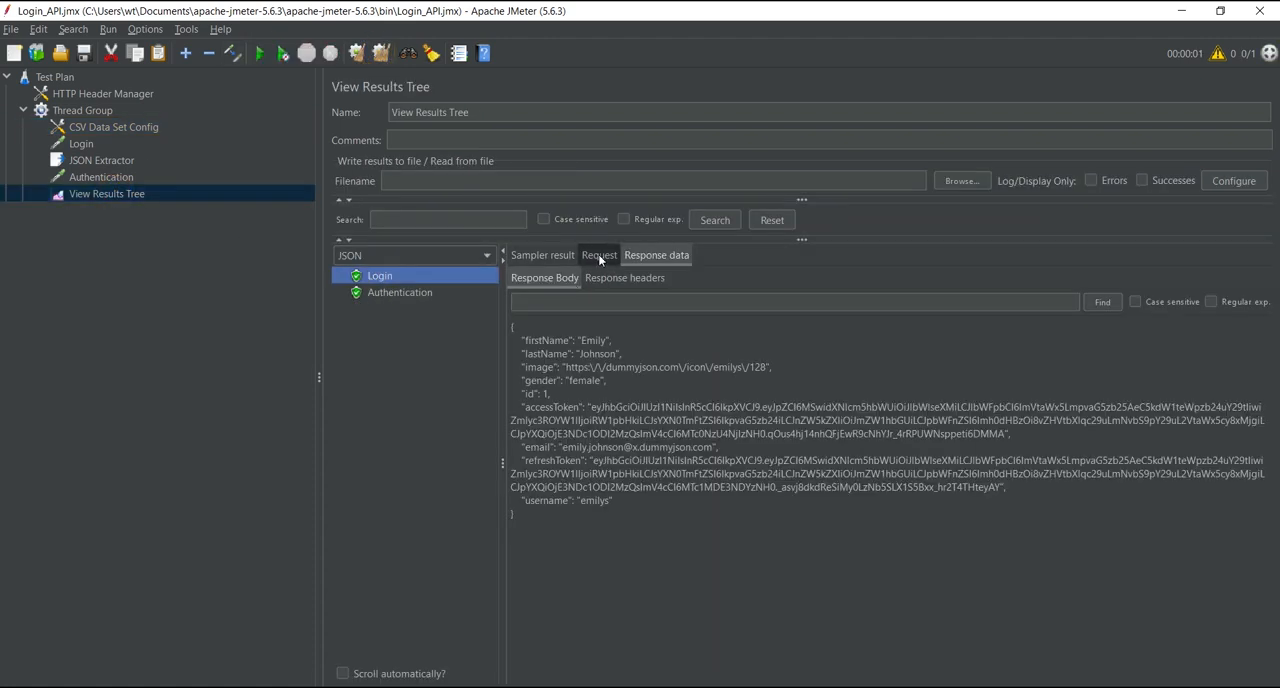
click(598, 254)
Step: Examine the Authentication sample's request, sampler result with its response code, and response body
click(420, 291)
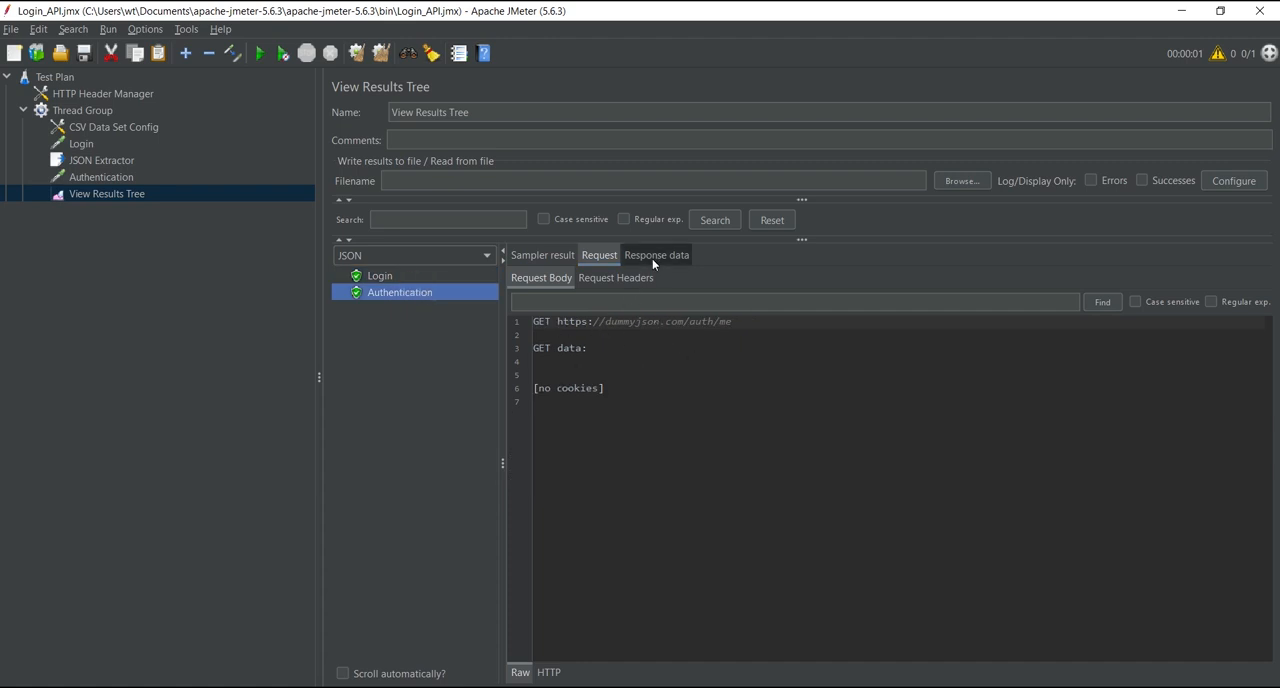
click(528, 258)
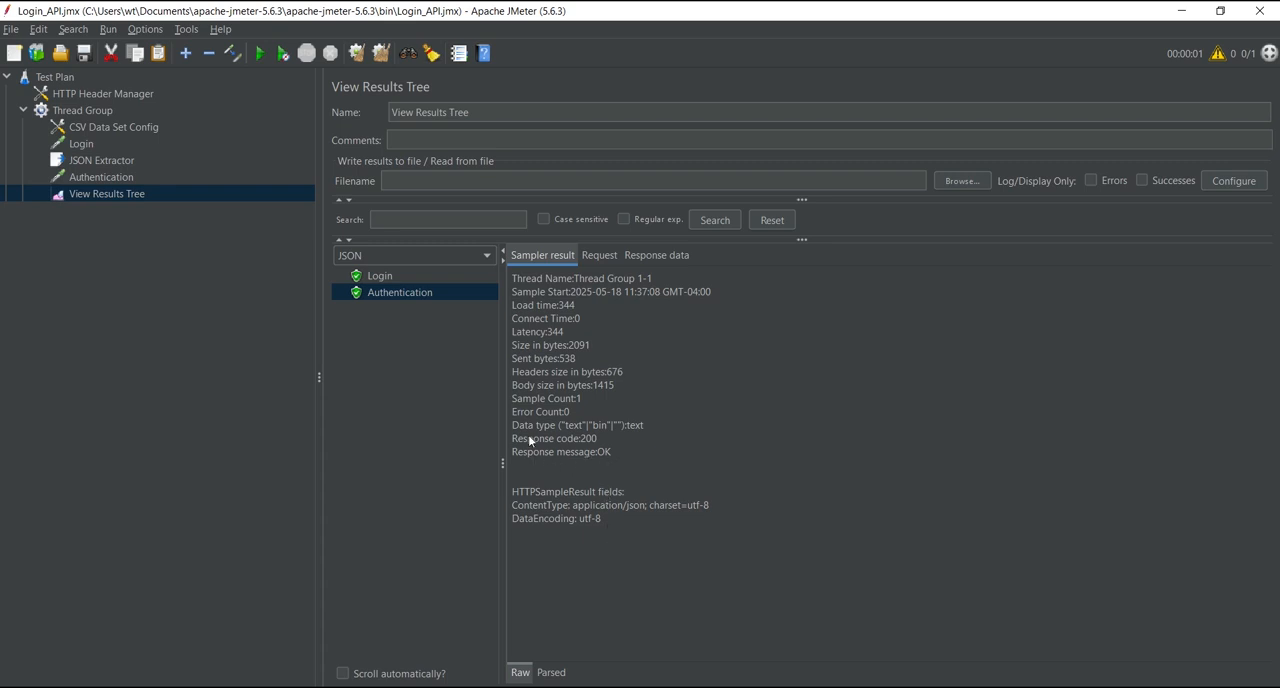
click(594, 438)
click(600, 255)
click(657, 254)
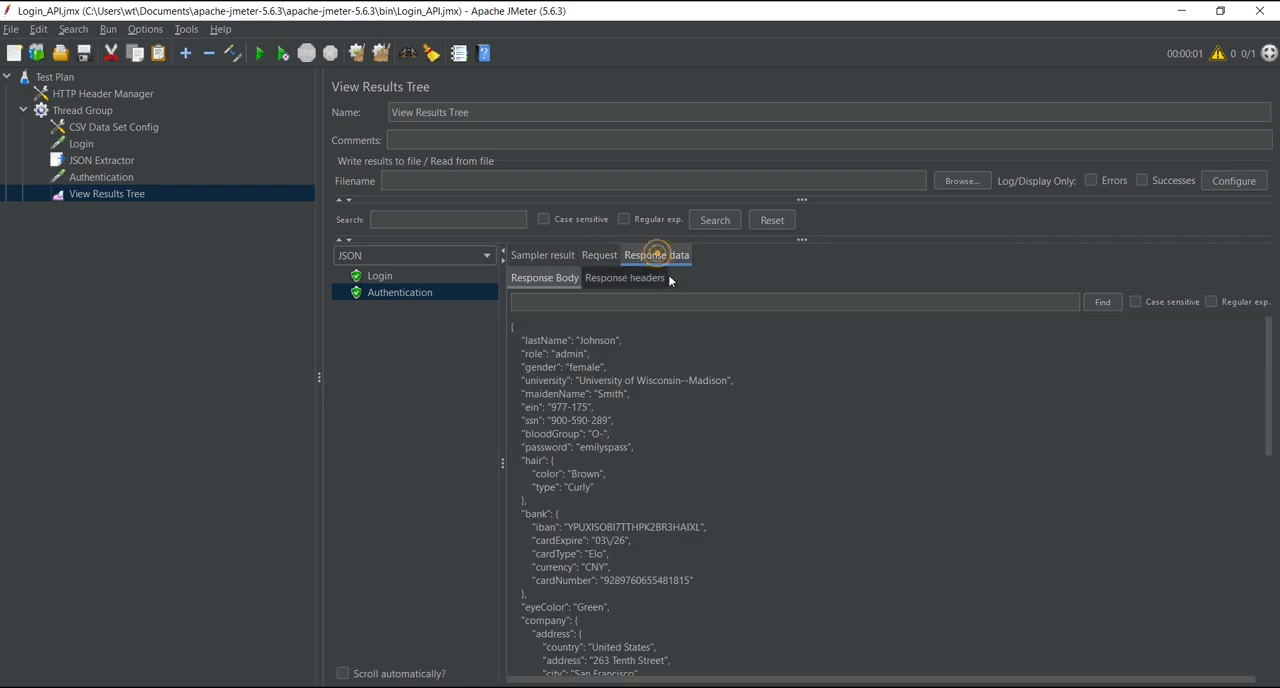
Step: Examine the Authentication sample's request headers, especially the Authorization bearer token and the Content-Type
click(600, 255)
click(615, 278)
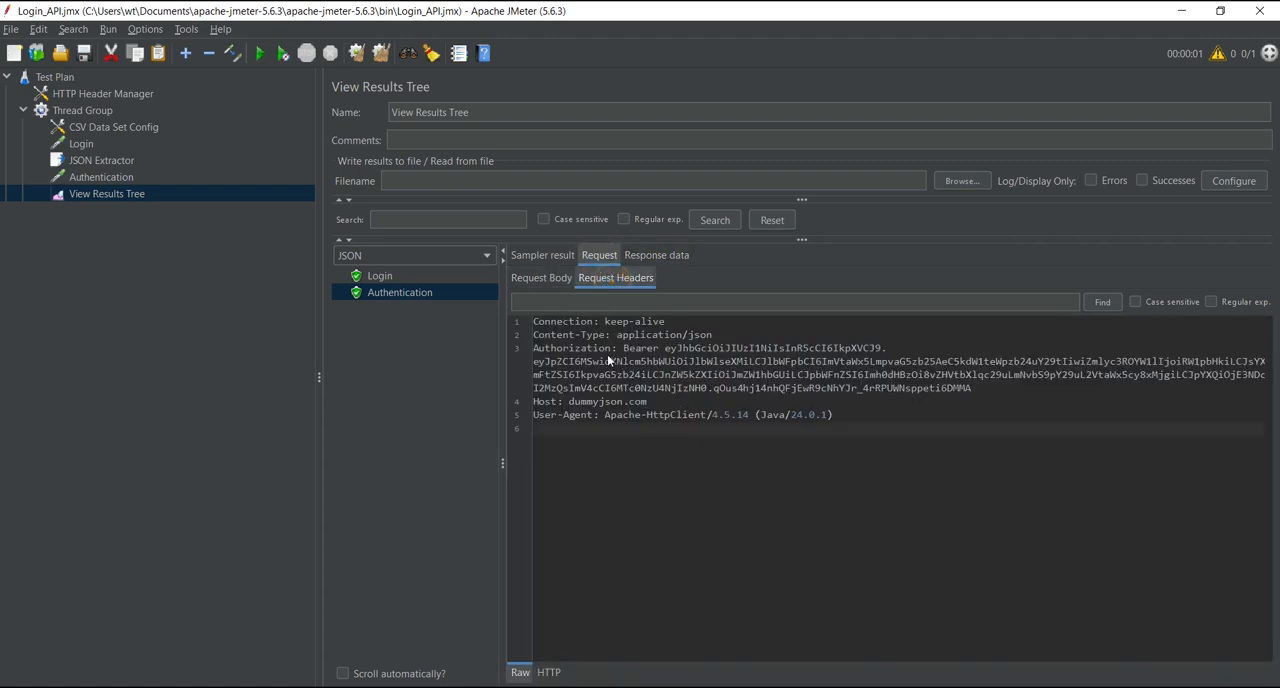
double_click(670, 348)
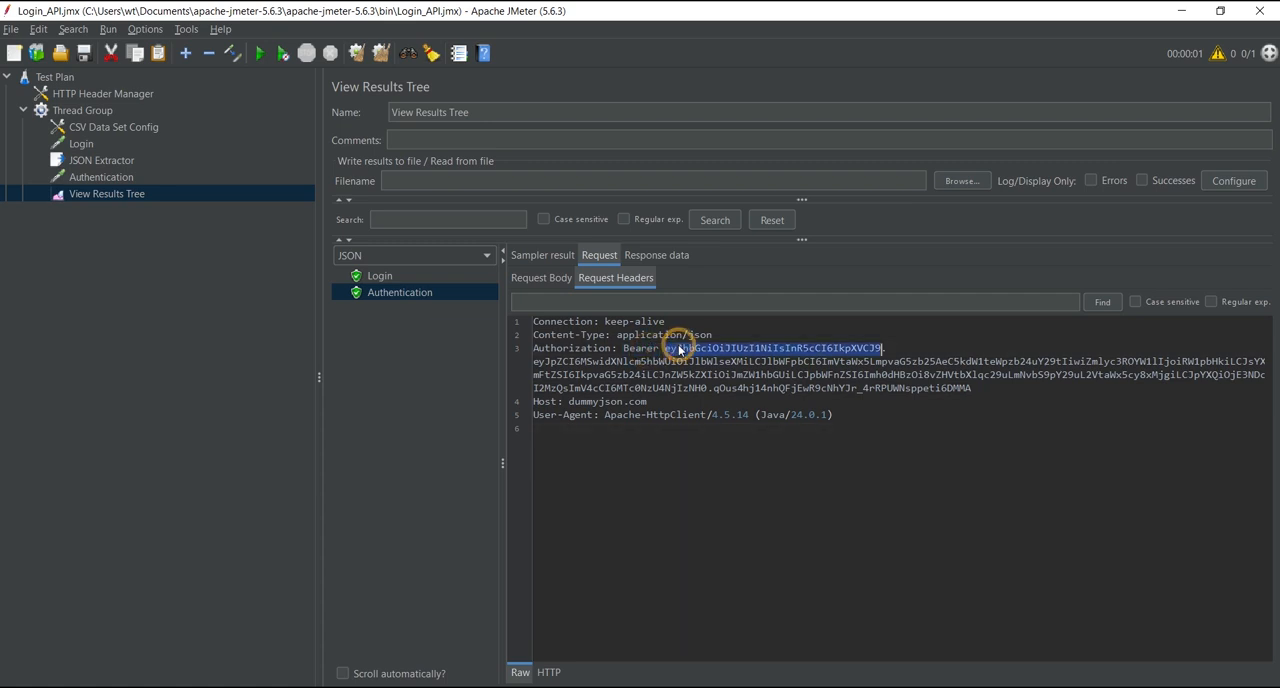
click(560, 345)
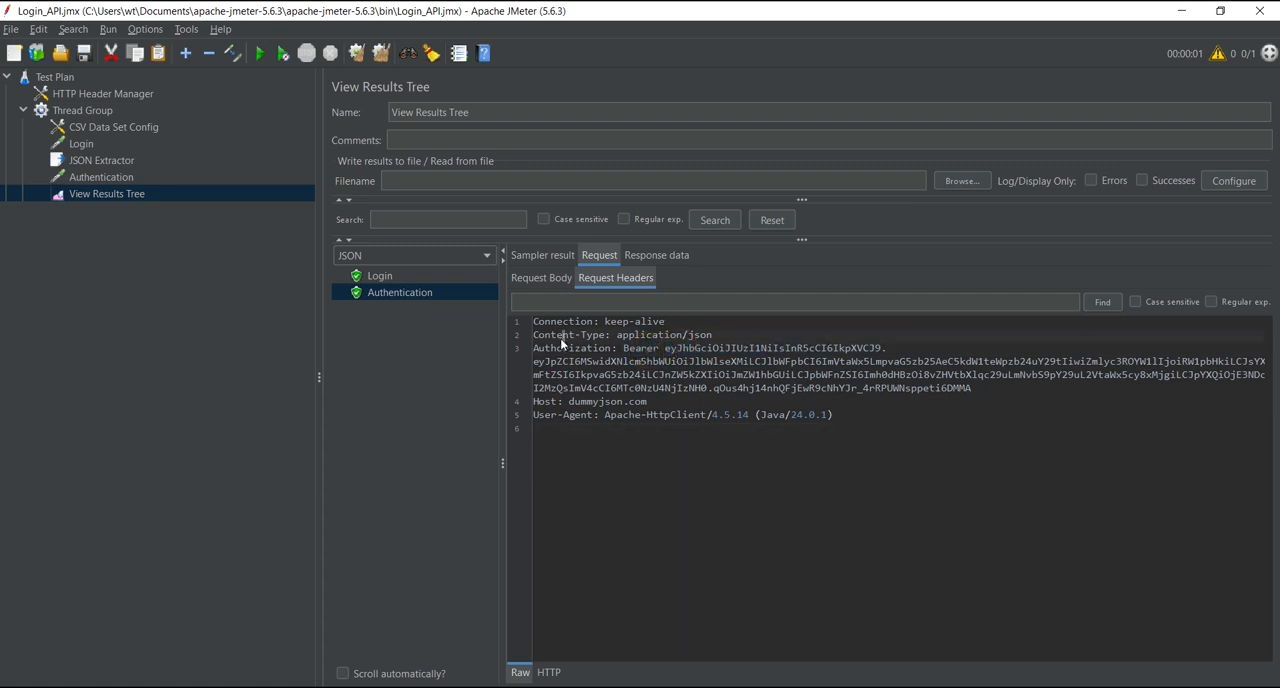
click(681, 340)
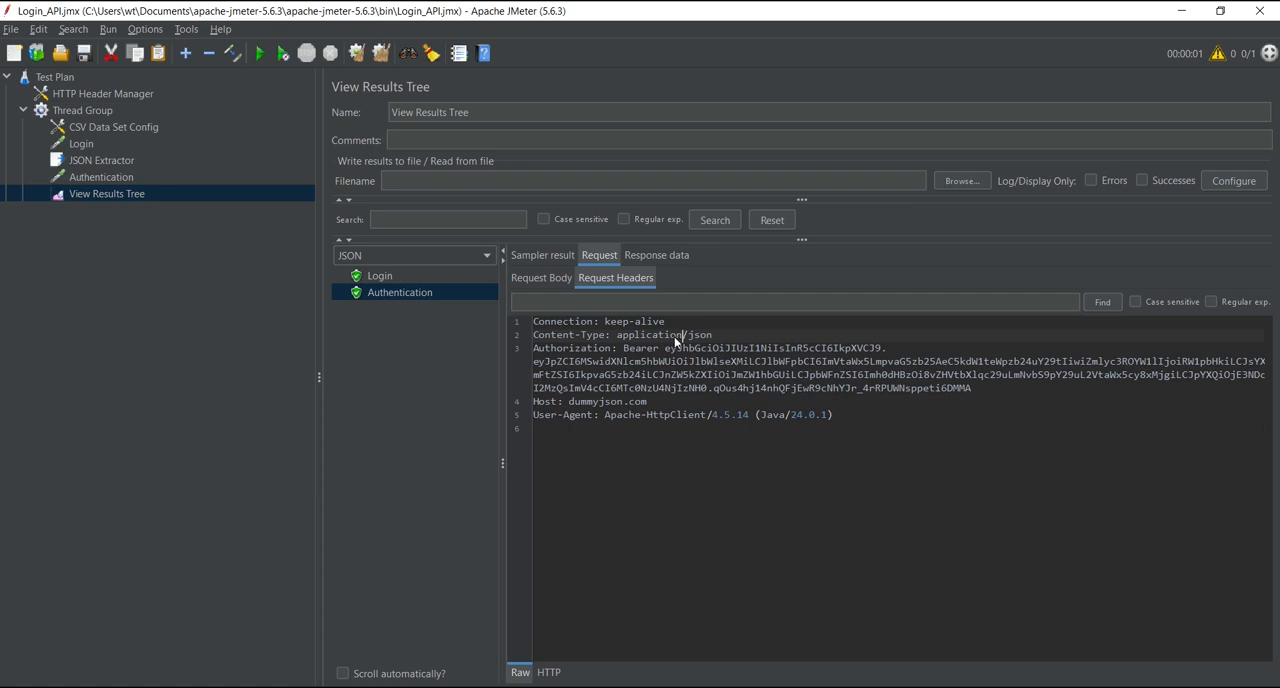